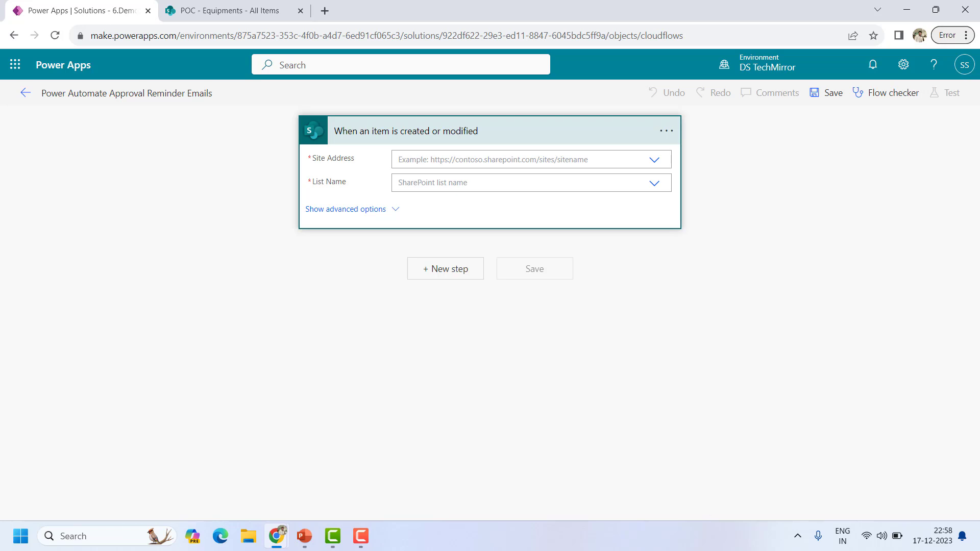
- Check the SharePoint Equipments list, then point the flow's item trigger at the POC site and its Equipments list
{"action": "left_click", "coordinate": [234, 10]}
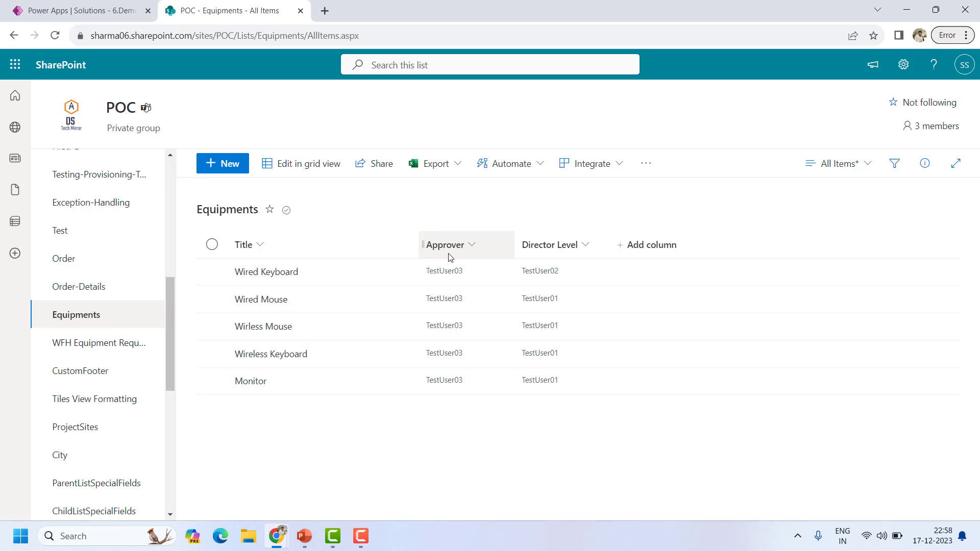
{"action": "left_click", "coordinate": [41, 4]}
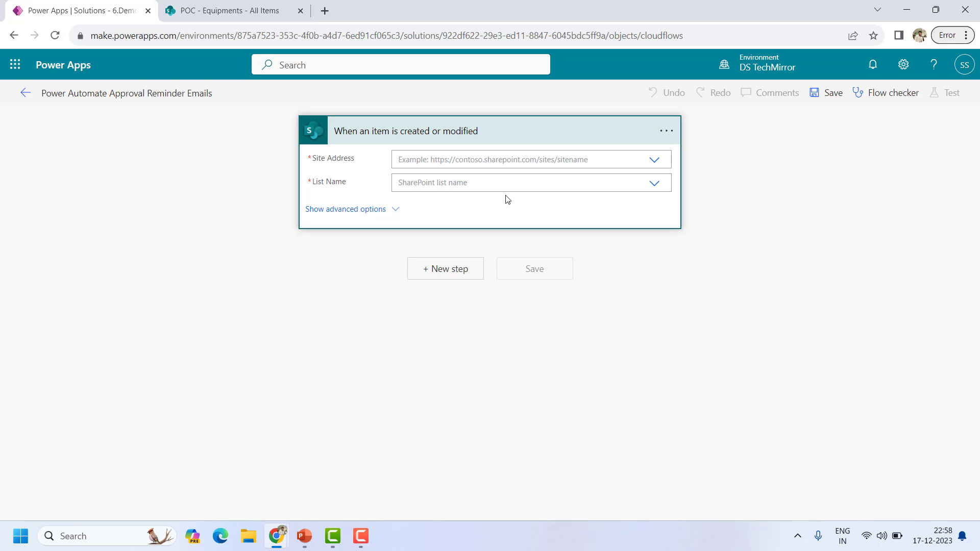
{"action": "left_click", "coordinate": [654, 160]}
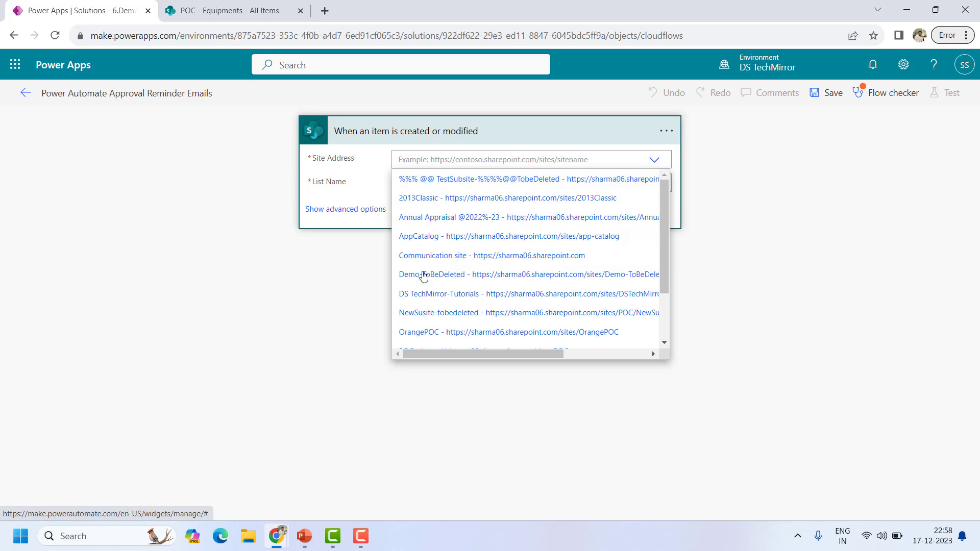
{"action": "scroll", "coordinate": [435, 311], "scroll_direction": "down", "scroll_amount": 2}
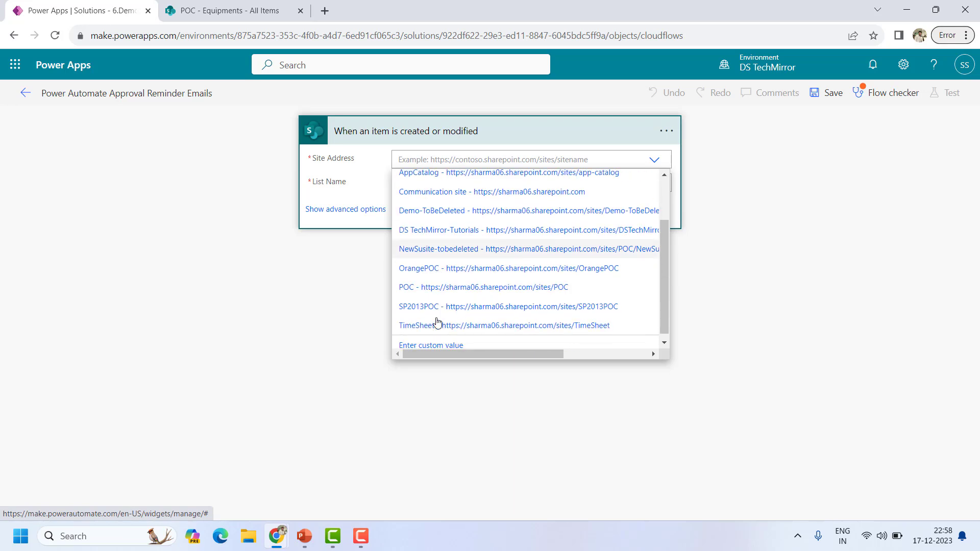
{"action": "left_click", "coordinate": [436, 285]}
{"action": "left_click", "coordinate": [655, 185]}
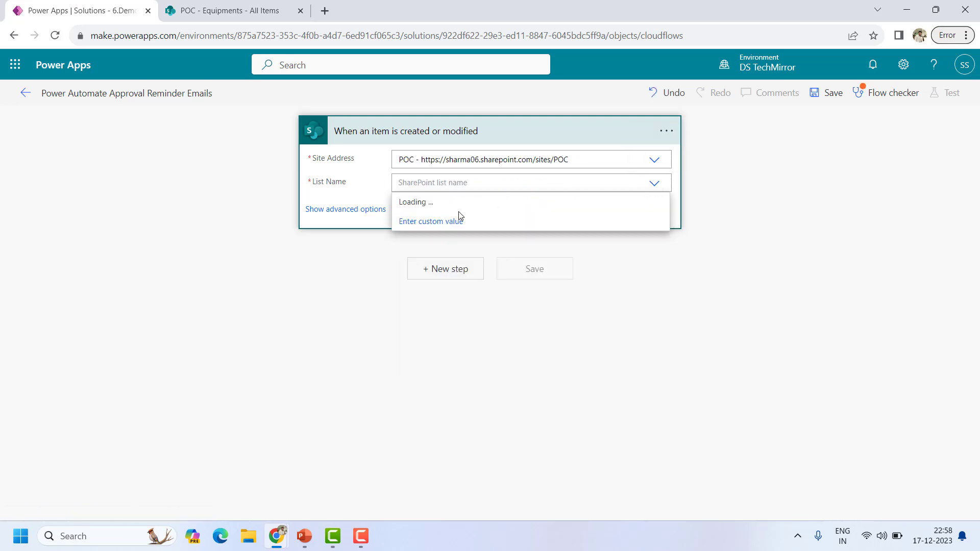
{"action": "left_click", "coordinate": [428, 337]}
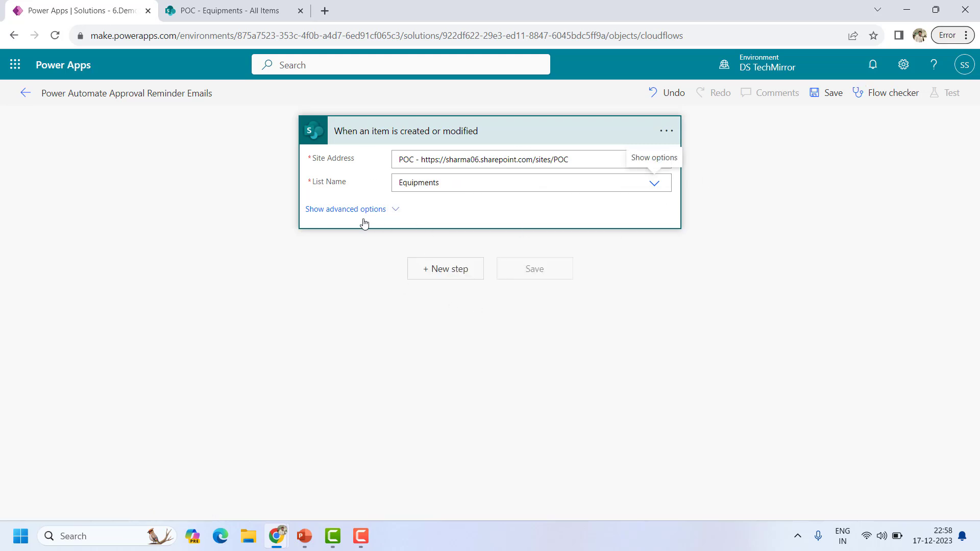
- Add a Start and wait for an approval action with the approval type Approve/Reject - First to respond
{"action": "left_click", "coordinate": [445, 278]}
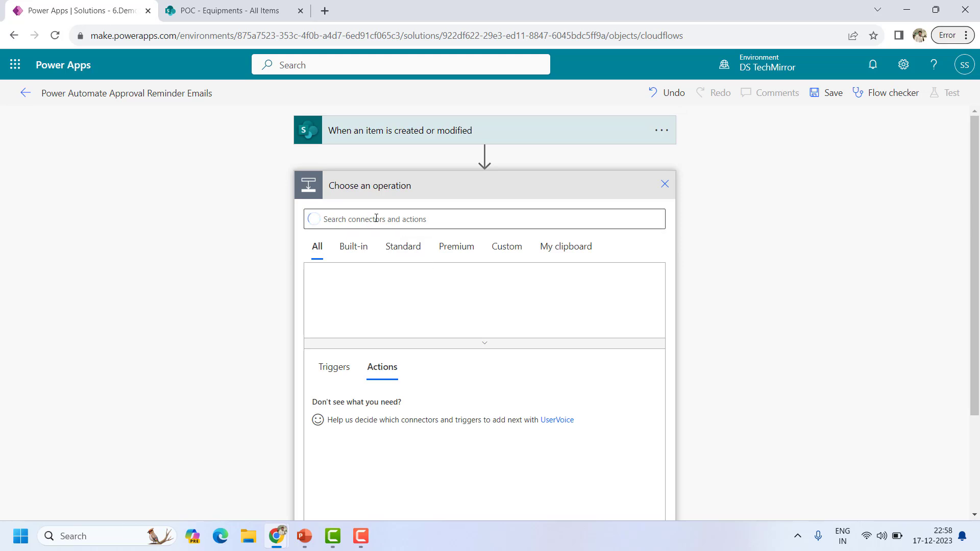
{"action": "type", "text": "approval"}
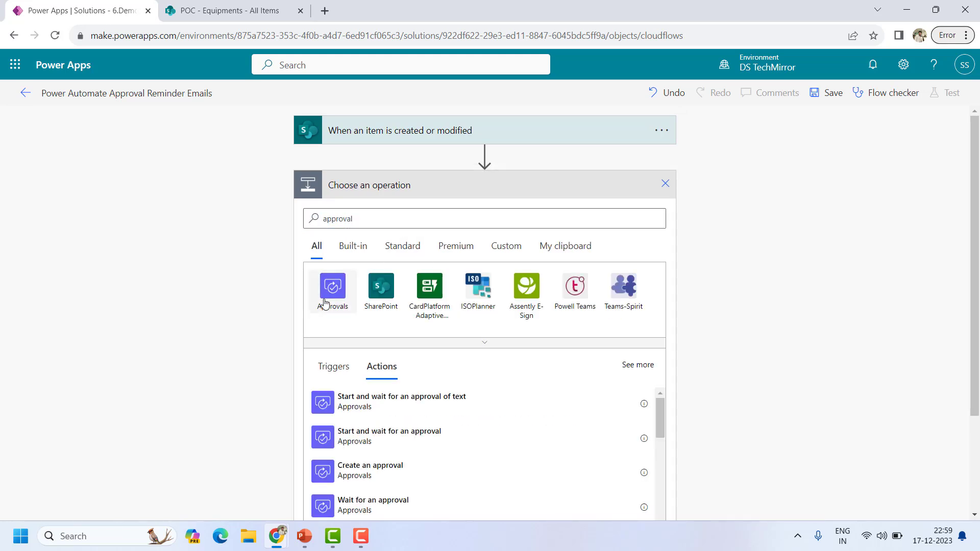
{"action": "left_click", "coordinate": [324, 302]}
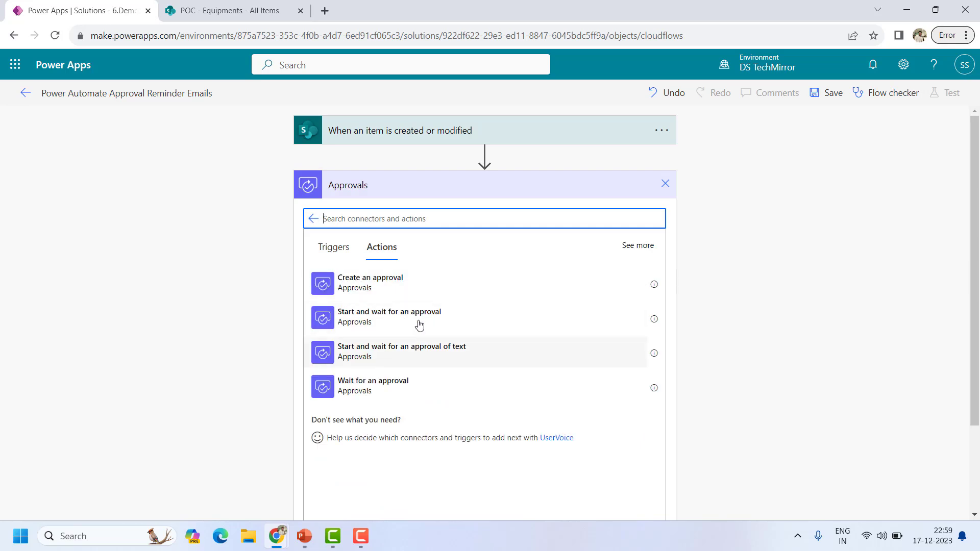
{"action": "left_click", "coordinate": [422, 318]}
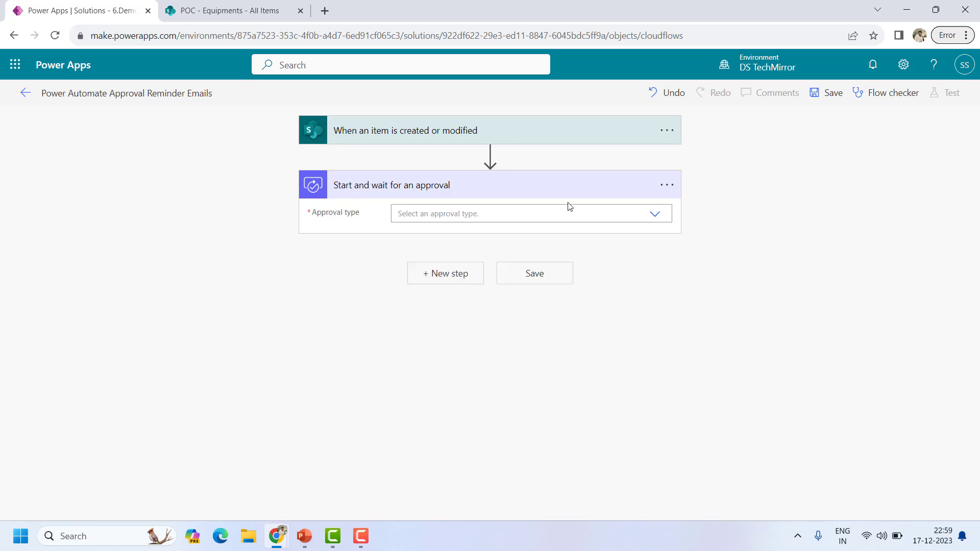
{"action": "left_click", "coordinate": [650, 219]}
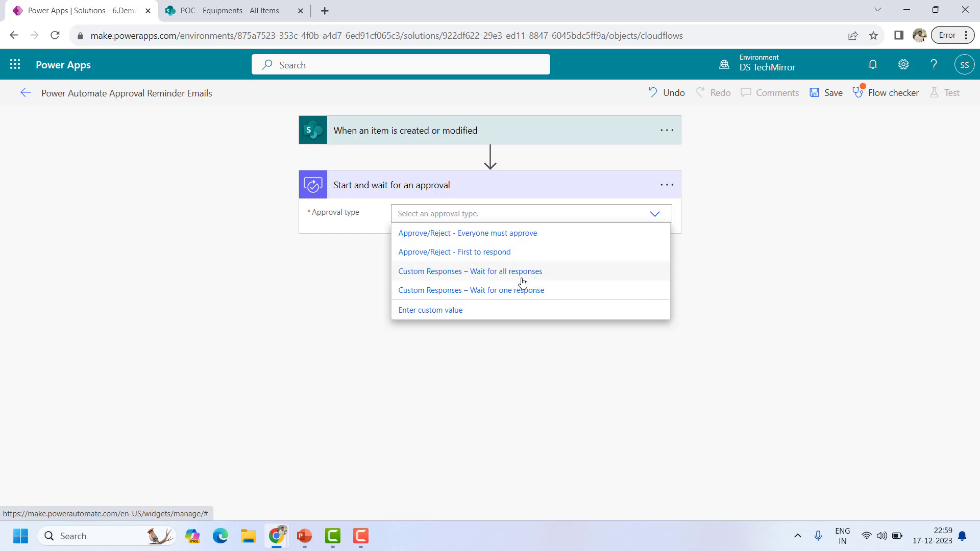
{"action": "left_click", "coordinate": [504, 253]}
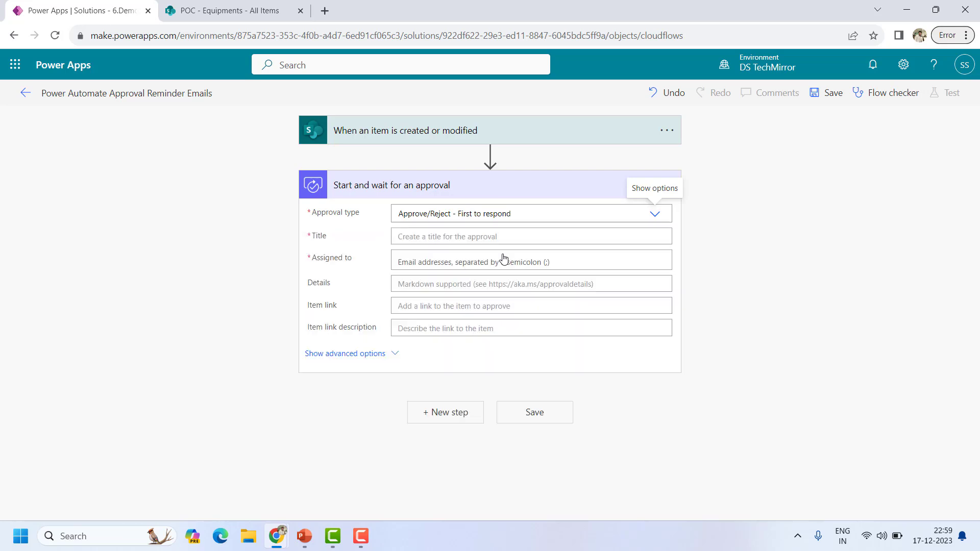
- Set the approval's title to "Learn how to send reminders in approval flow"
{"action": "left_click", "coordinate": [475, 237]}
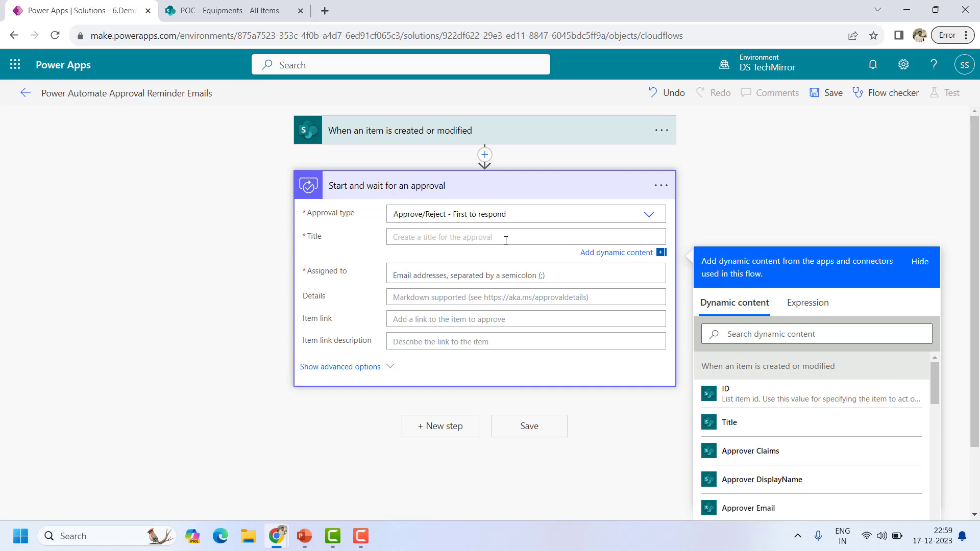
{"action": "type", "text": "Learn REmi"}
{"action": "key", "text": "BackSpace"}
{"action": "key", "text": "BackSpace"}
{"action": "type", "text": "minder"}
{"action": "key", "text": "BackSpace"}
{"action": "key", "text": "BackSpace"}
{"action": "key", "text": "BackSpace"}
{"action": "key", "text": "BackSpace"}
{"action": "key", "text": "BackSpace"}
{"action": "key", "text": "BackSpace"}
{"action": "key", "text": "BackSpace"}
{"action": "type", "text": "How to send reminders in approval flow"}
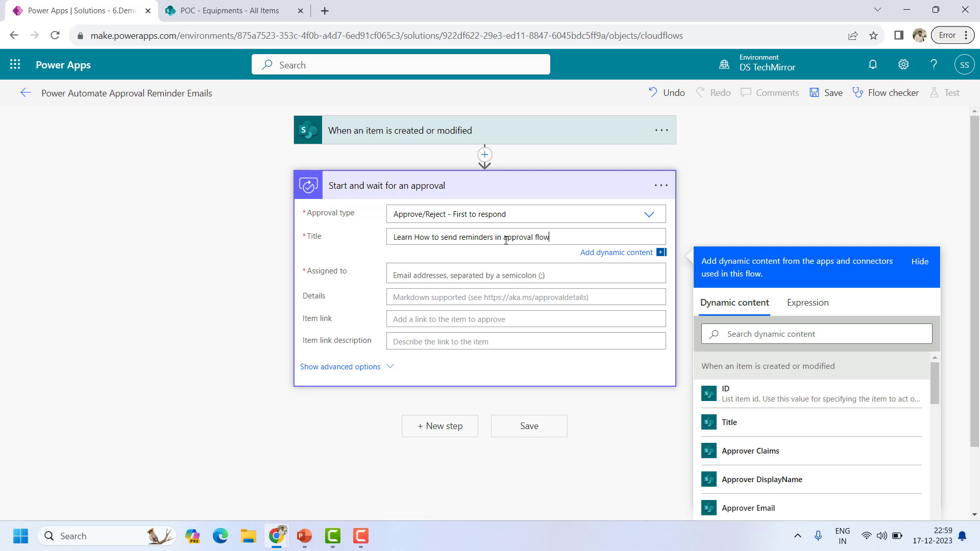
{"action": "key", "text": "ctrl+a"}
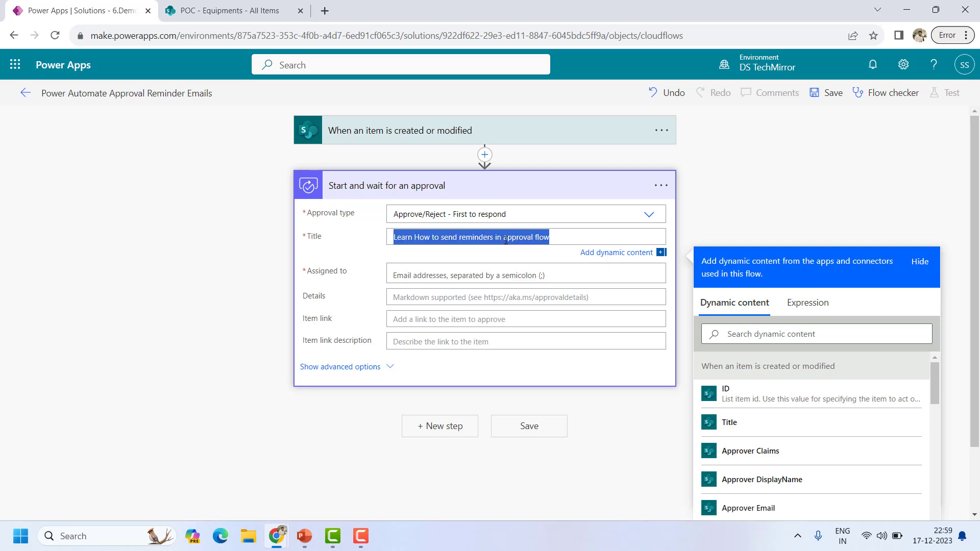
{"action": "left_click", "coordinate": [416, 236]}
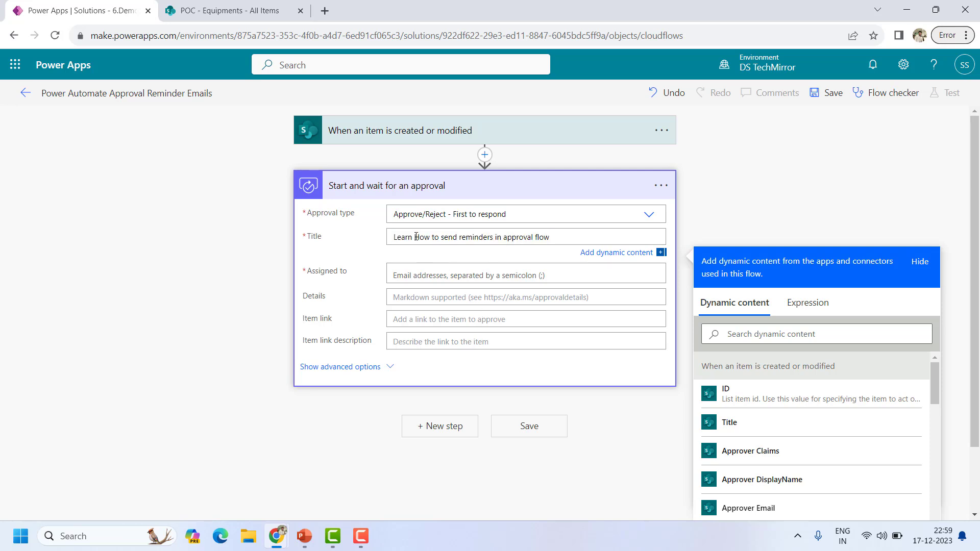
{"action": "key", "text": "BackSpace"}
{"action": "type", "text": "h"}
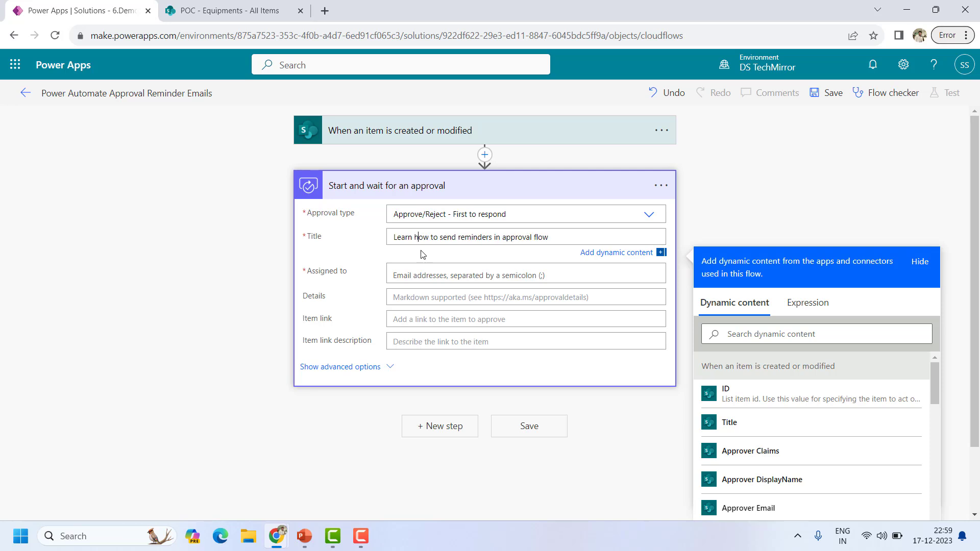
{"action": "key", "text": "ctrl+a"}
- Assign the approval to the Approver Email value from the SharePoint trigger
{"action": "left_click", "coordinate": [437, 273]}
{"action": "scroll", "coordinate": [842, 444], "scroll_direction": "down", "scroll_amount": 2}
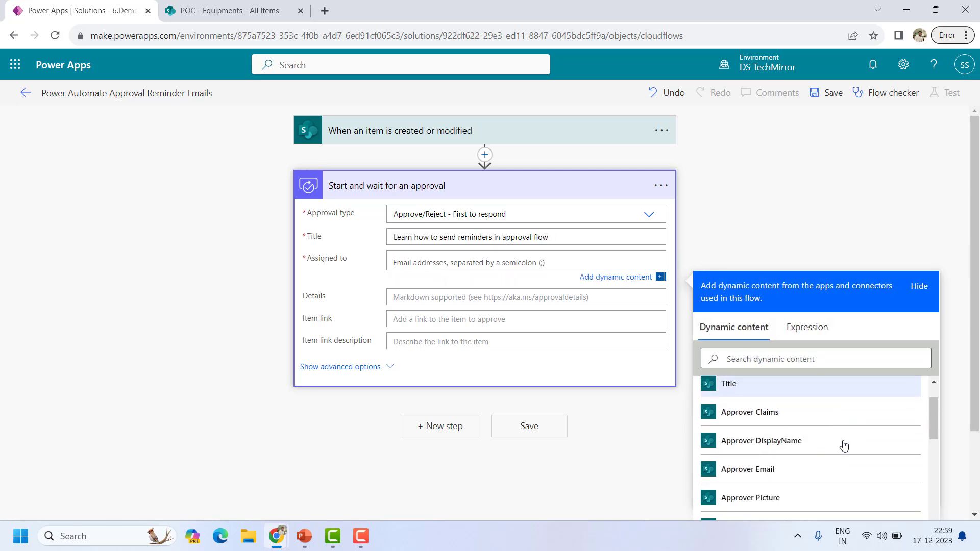
{"action": "left_click", "coordinate": [789, 364]}
{"action": "type", "text": "approver"}
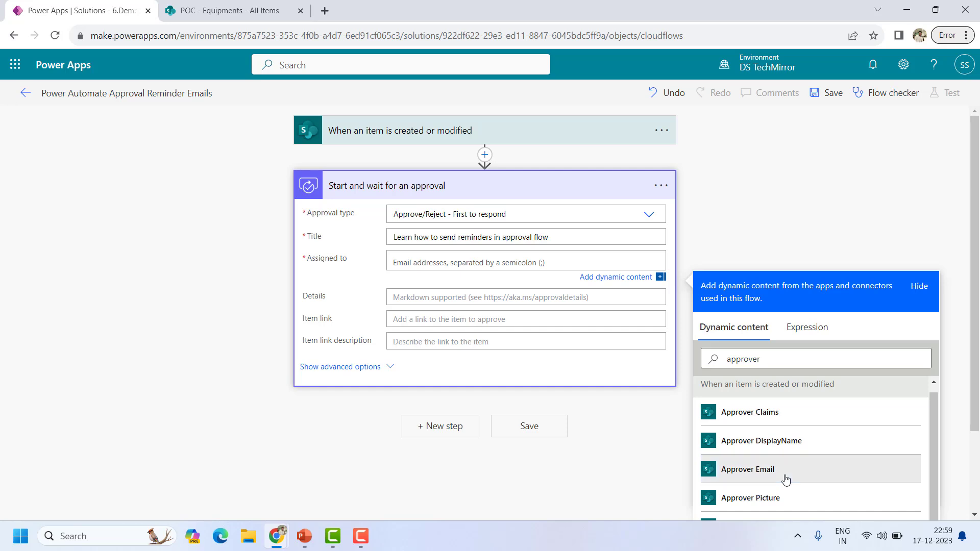
{"action": "left_click", "coordinate": [727, 474]}
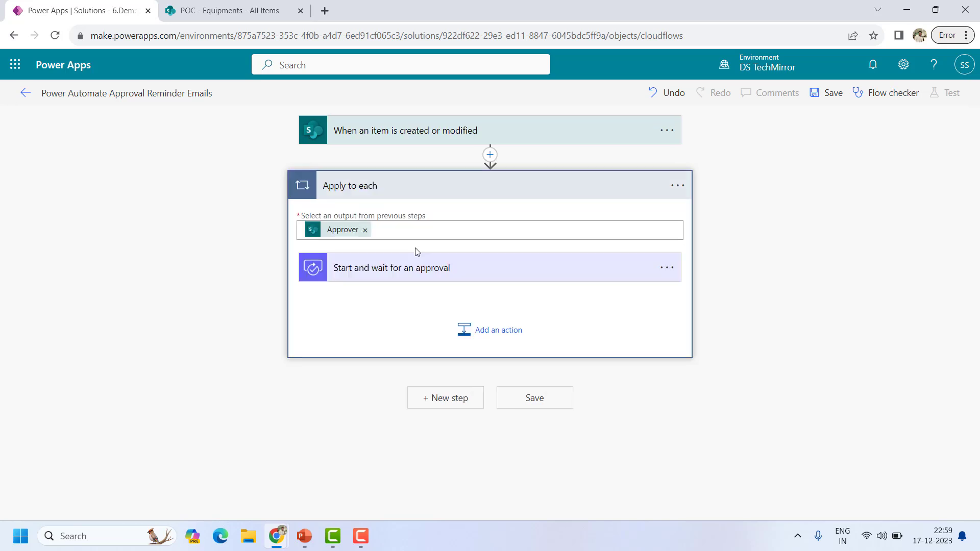
- Reopen the approval action inside the Apply to each loop and copy its title text into Details
{"action": "left_click", "coordinate": [427, 274]}
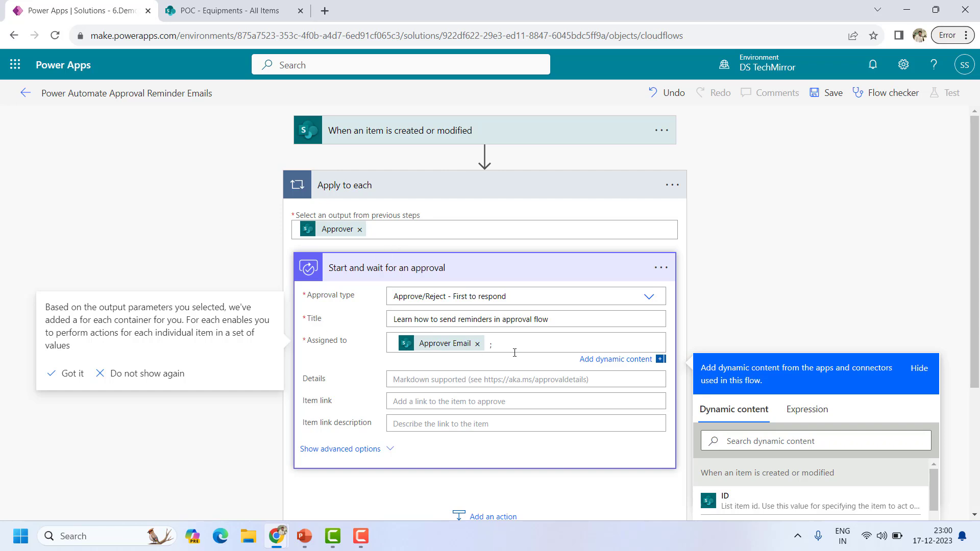
{"action": "scroll", "coordinate": [515, 352], "scroll_direction": "down", "scroll_amount": 3}
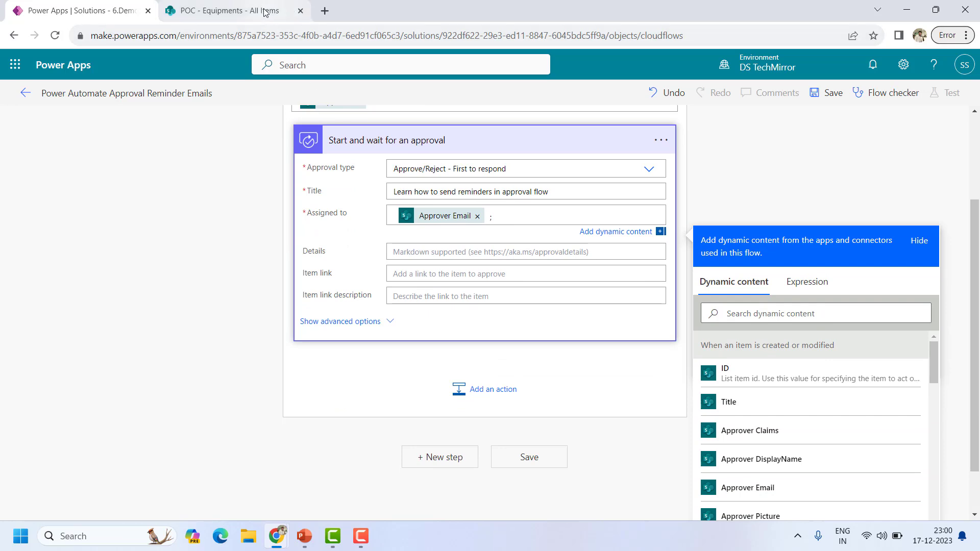
{"action": "left_click", "coordinate": [285, 11]}
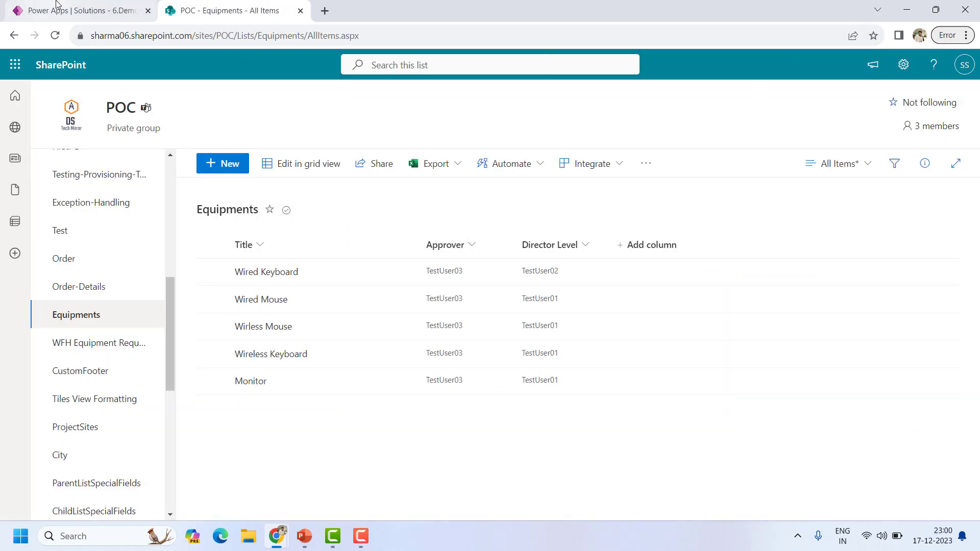
{"action": "left_click", "coordinate": [100, 5]}
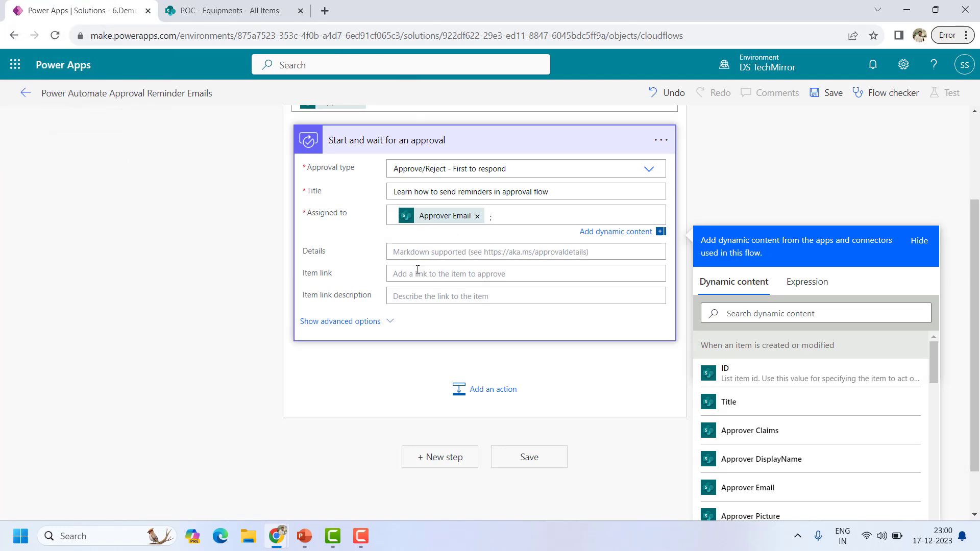
{"action": "left_click", "coordinate": [438, 248]}
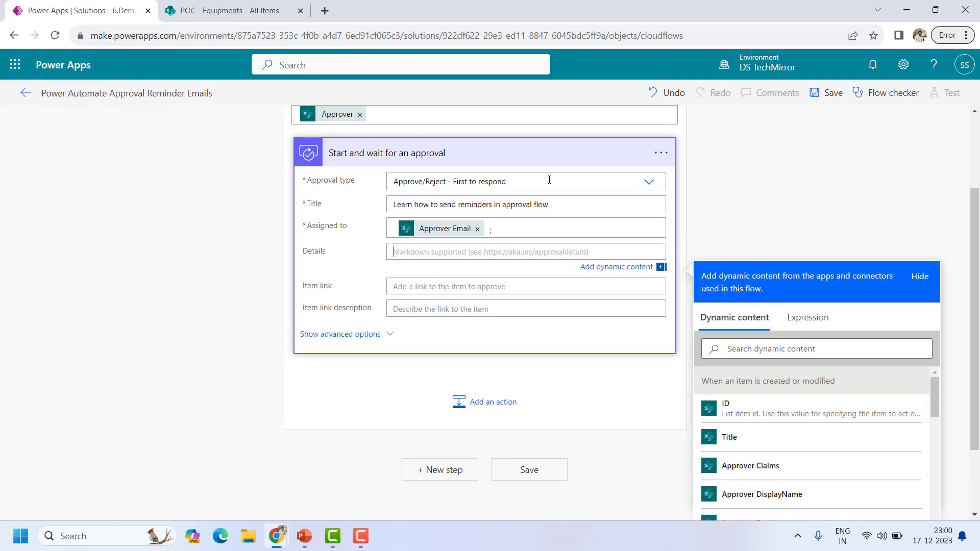
{"action": "triple_click", "coordinate": [557, 204]}
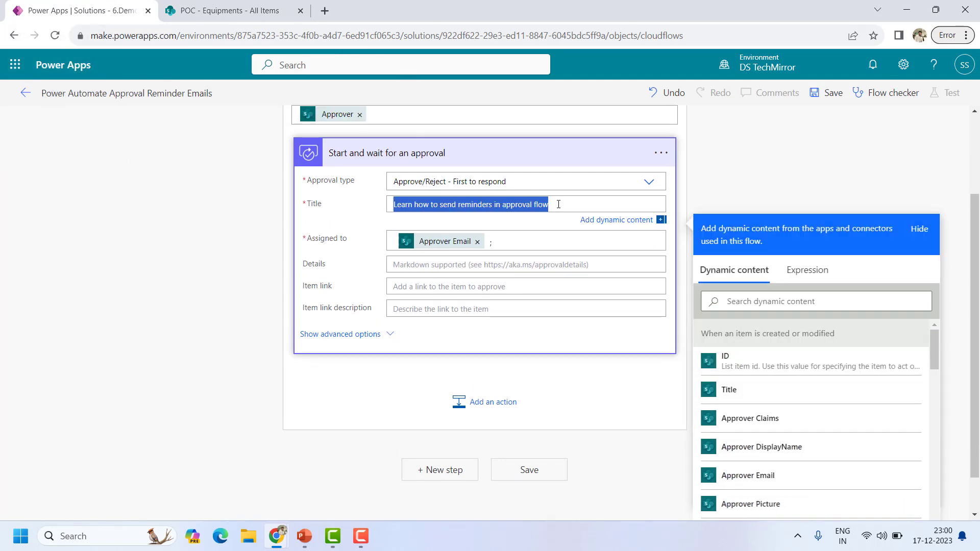
{"action": "key", "text": "ctrl+c"}
{"action": "left_click", "coordinate": [420, 268]}
{"action": "key", "text": "ctrl+v"}
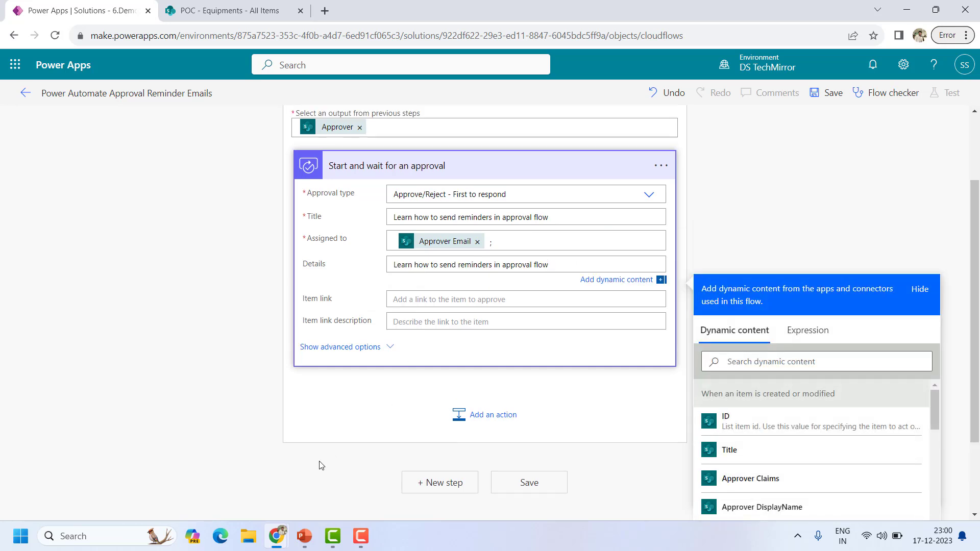
{"action": "left_click", "coordinate": [244, 363]}
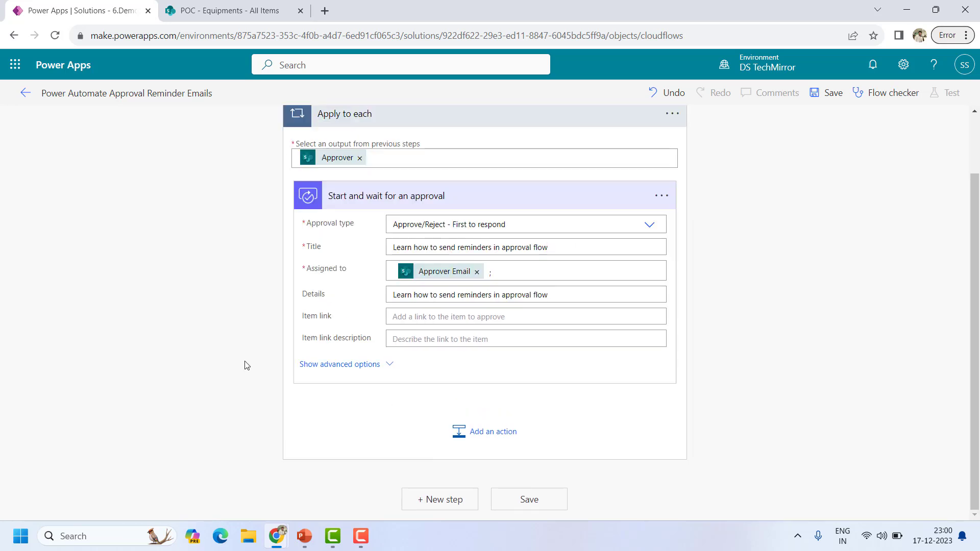
- Save the flow and start a manual test run
{"action": "left_click", "coordinate": [825, 93]}
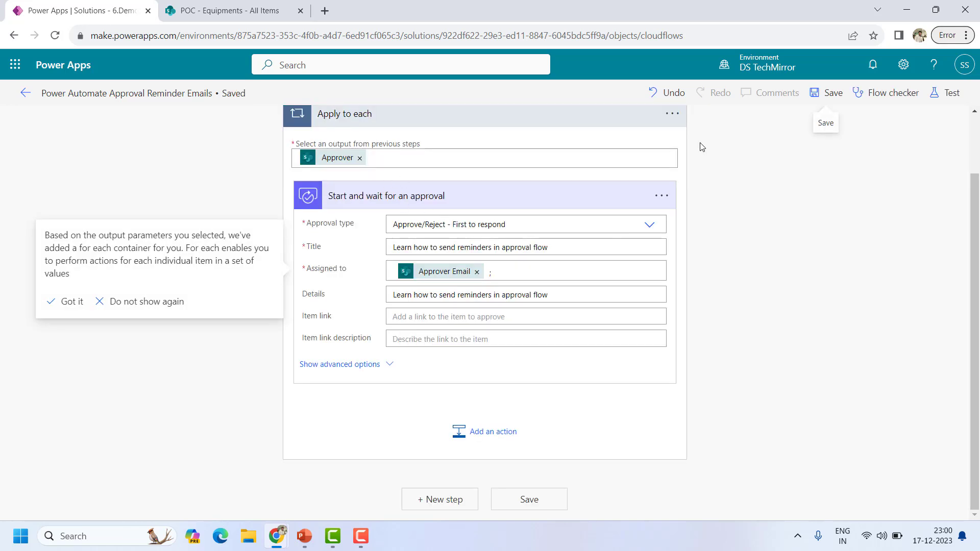
{"action": "left_click", "coordinate": [950, 93]}
{"action": "left_click", "coordinate": [804, 132]}
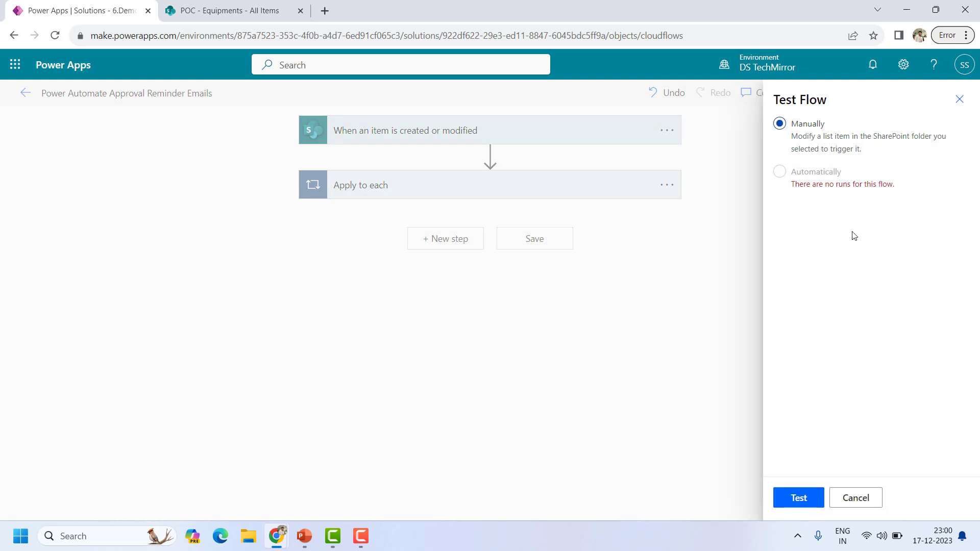
{"action": "left_click", "coordinate": [807, 498]}
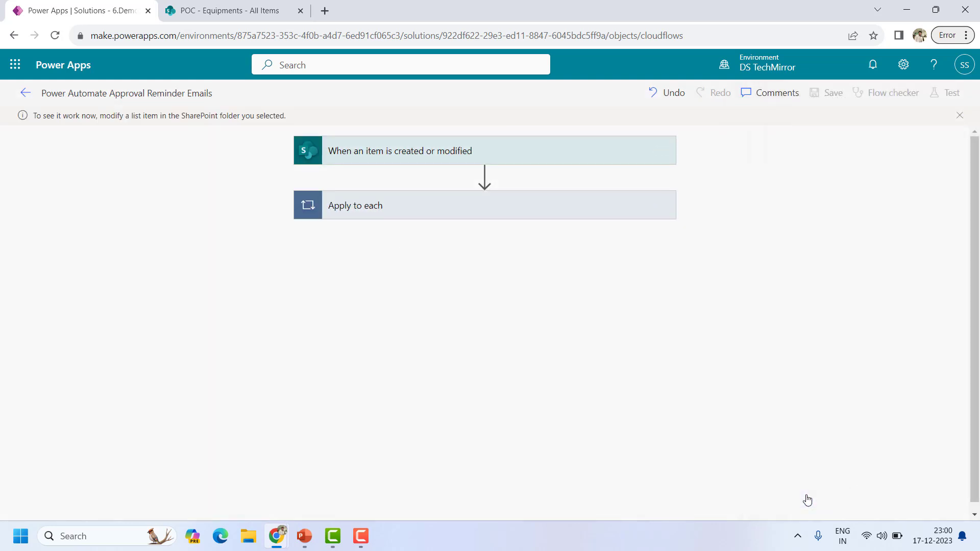
- Add an item titled "IPhone" with TestUser03 as Approver to the SharePoint Equipments list and save it
{"action": "left_click", "coordinate": [266, 18]}
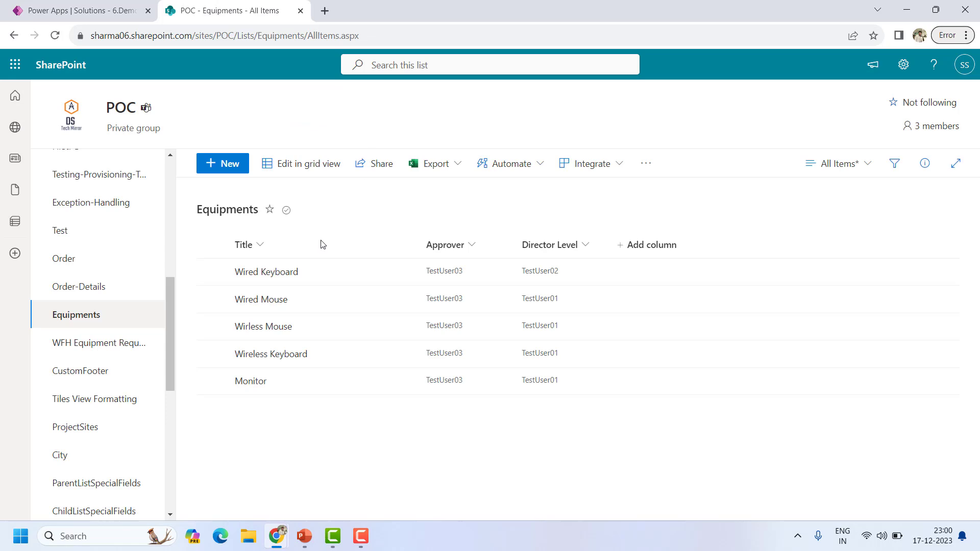
{"action": "left_click", "coordinate": [215, 163]}
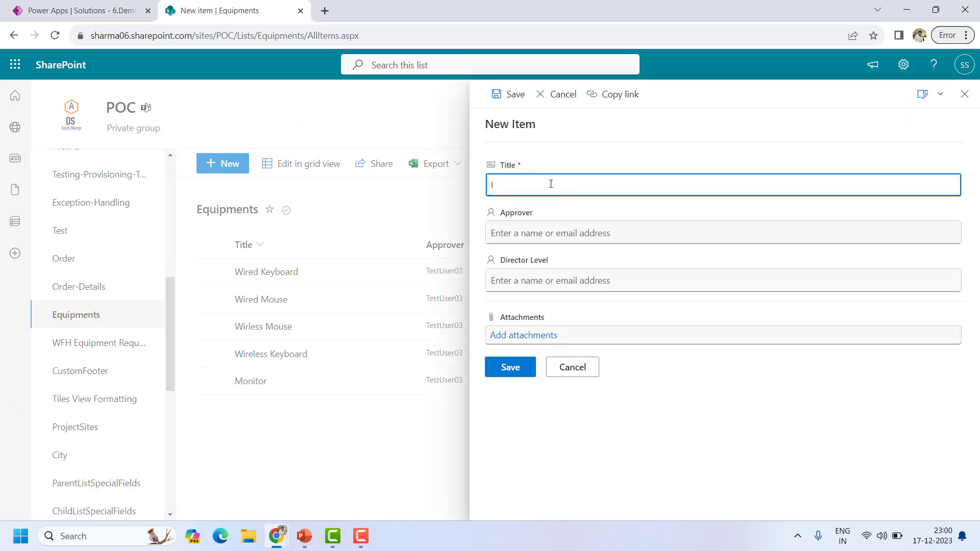
{"action": "type", "text": "Phone"}
{"action": "left_click", "coordinate": [547, 232]}
{"action": "type", "text": "testuser"}
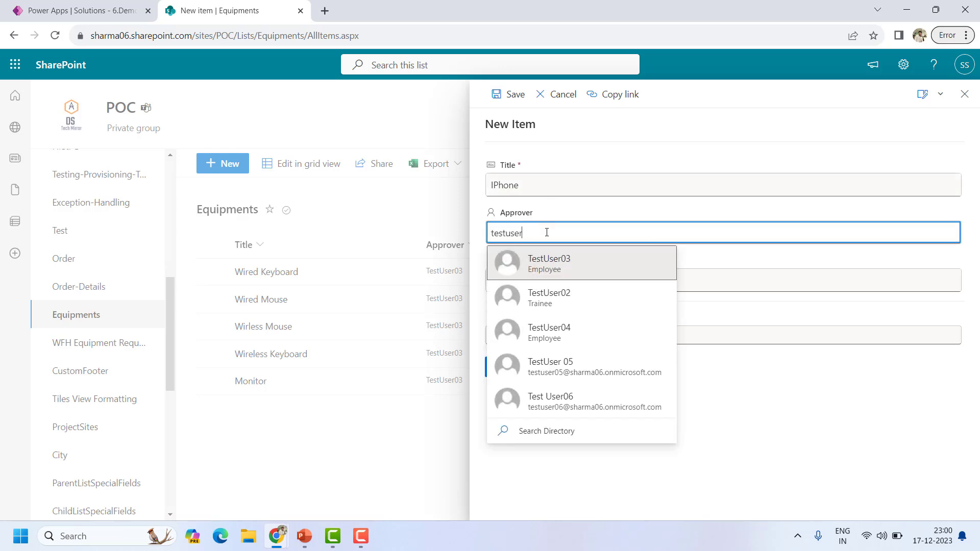
{"action": "left_click", "coordinate": [597, 269]}
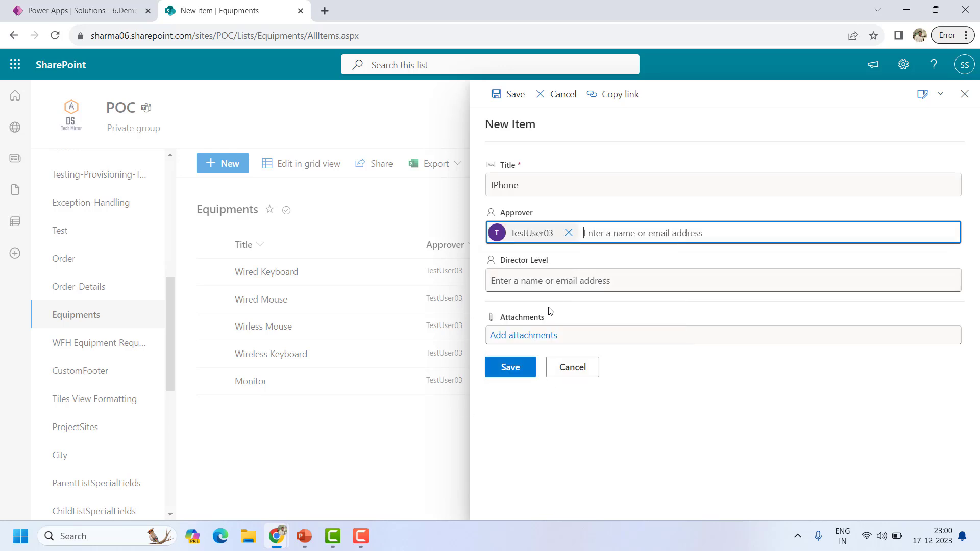
{"action": "left_click", "coordinate": [499, 369]}
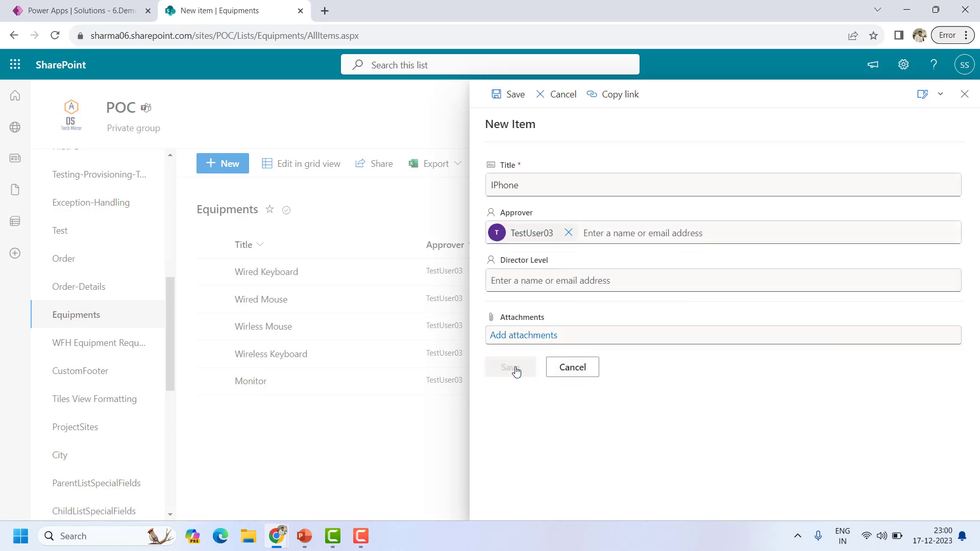
- Check the flow run's Apply to each loop and look for the approval email in the approver's Outlook inbox
{"action": "left_click", "coordinate": [135, 12]}
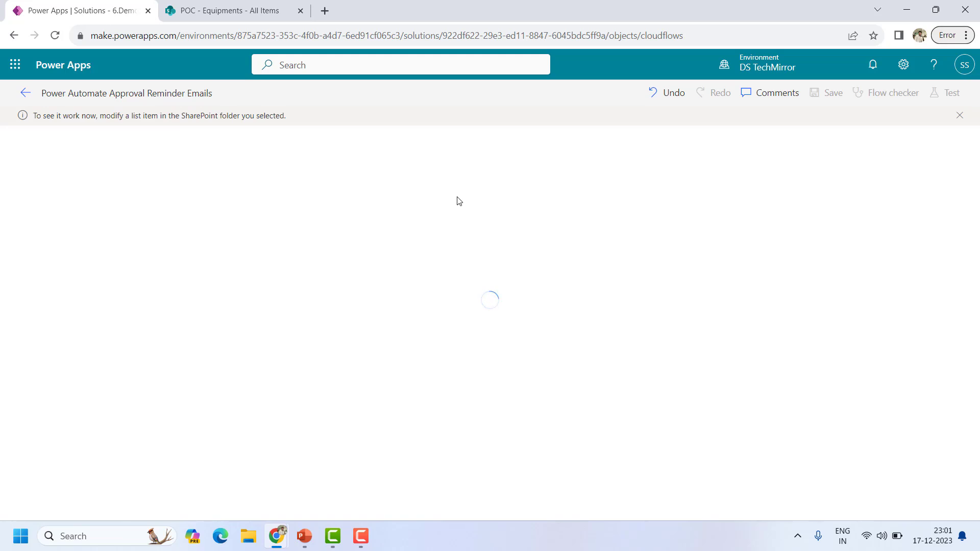
{"action": "mouse_move", "coordinate": [276, 535]}
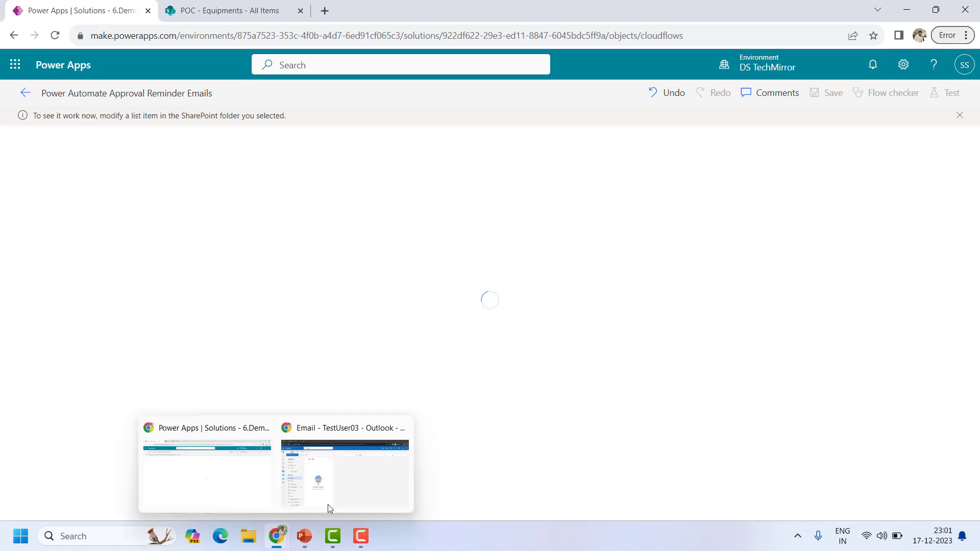
{"action": "left_click", "coordinate": [363, 499]}
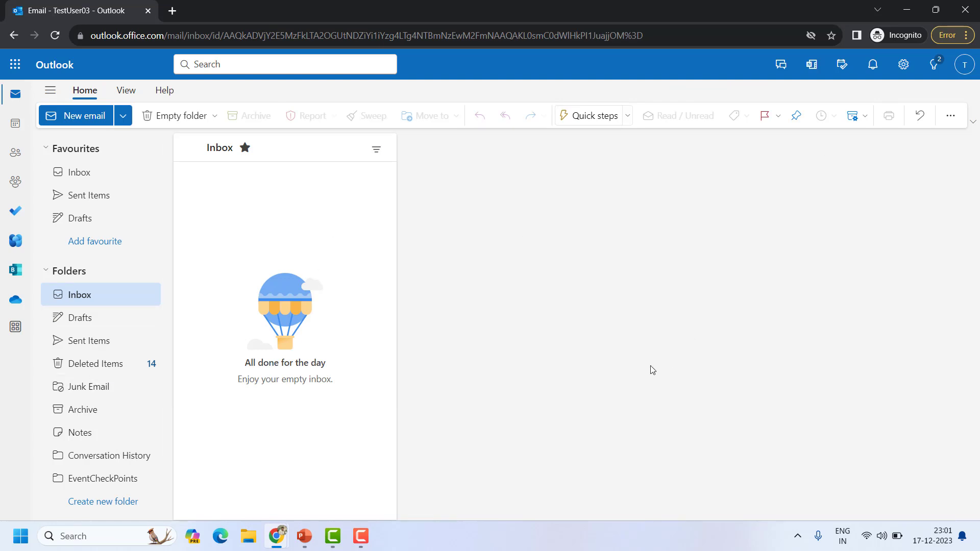
{"action": "key", "text": "alt+Tab"}
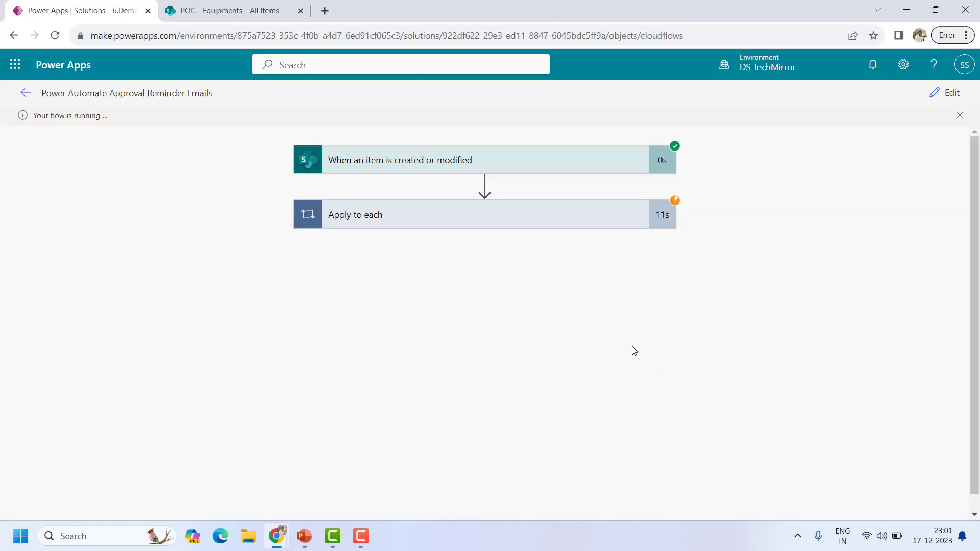
{"action": "left_click", "coordinate": [458, 224]}
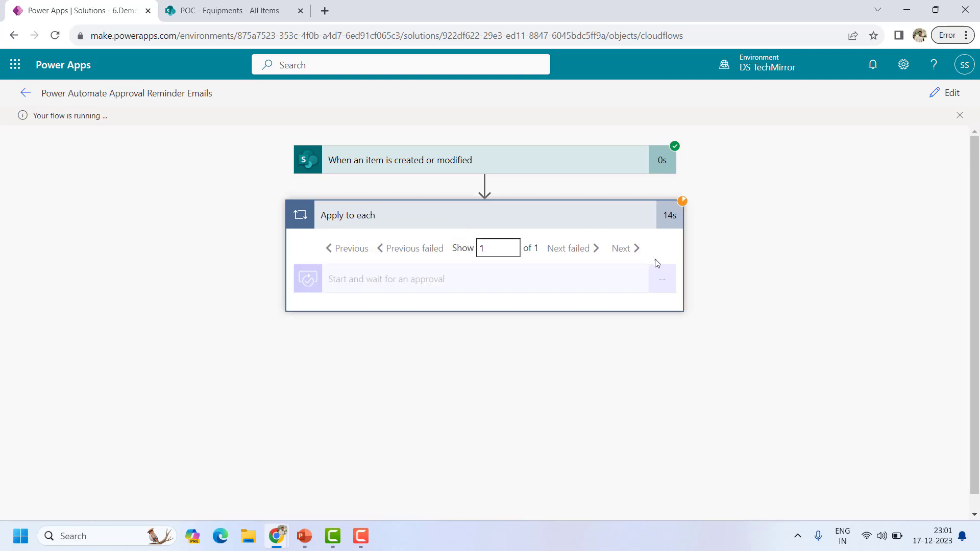
{"action": "key", "text": "alt+Tab"}
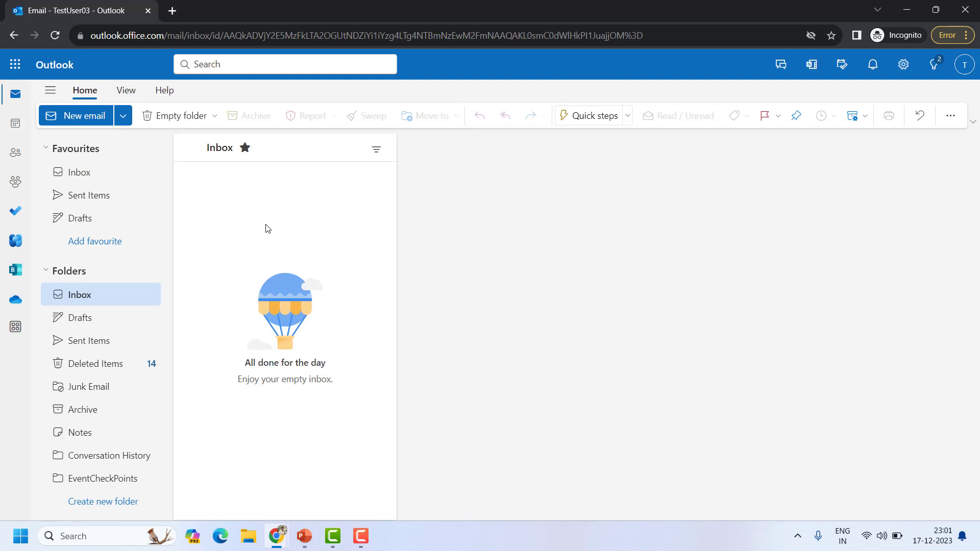
{"action": "key", "text": "alt+Tab"}
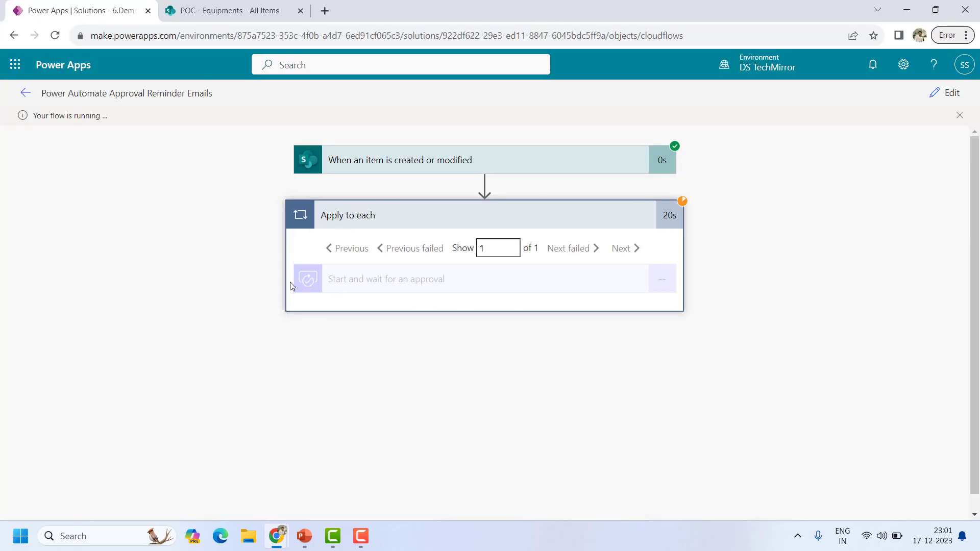
{"action": "key", "text": "alt+Tab"}
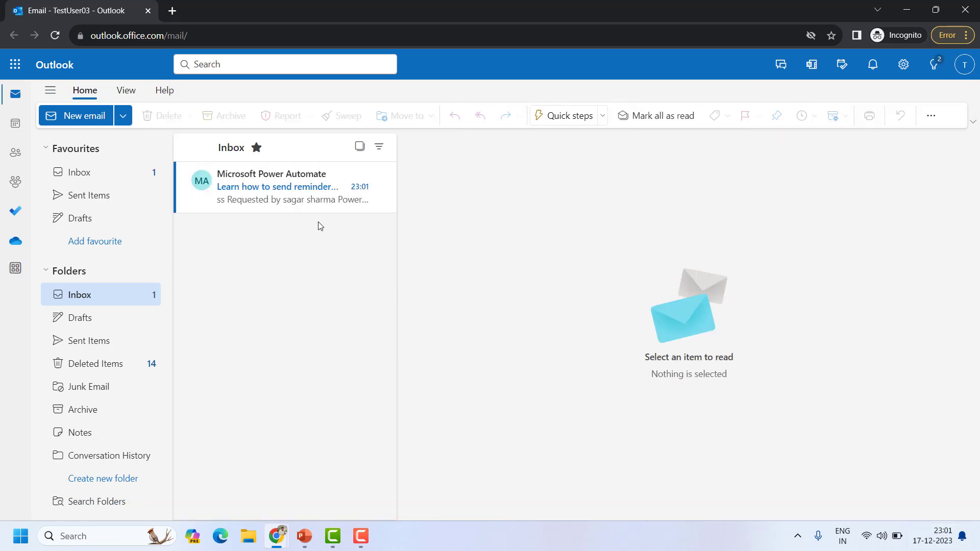
- Open the approval request email in the approver's inbox and submit an approval without comments
{"action": "left_click", "coordinate": [280, 175]}
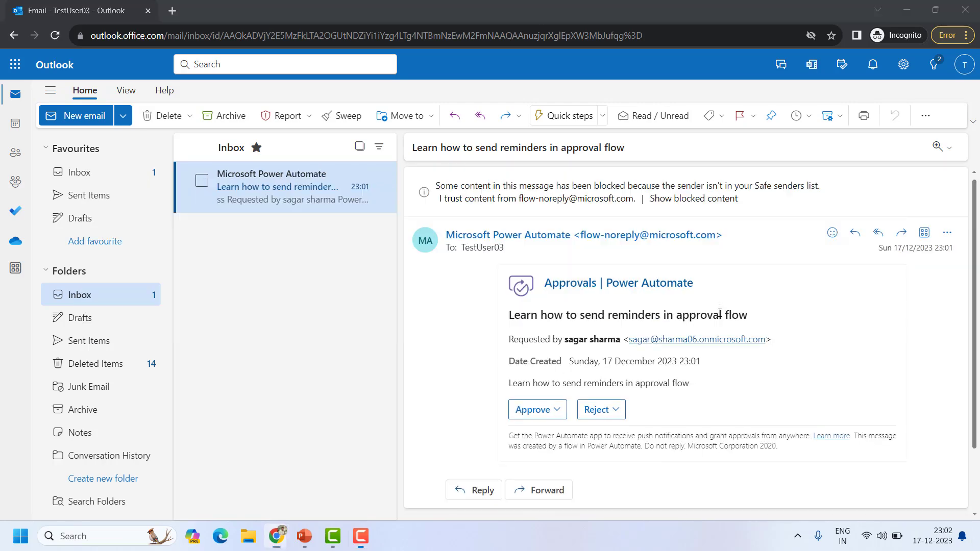
{"action": "key", "text": "alt+Tab"}
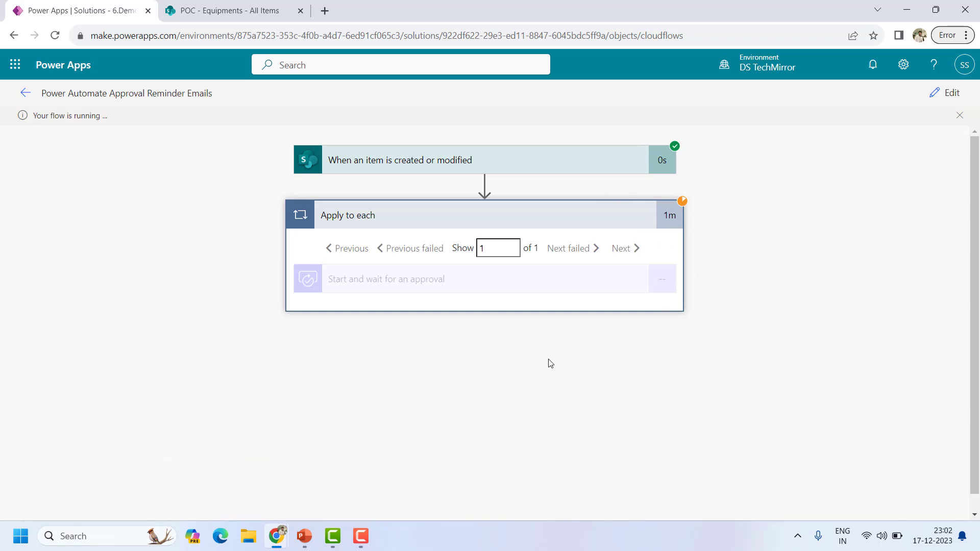
{"action": "key", "text": "alt+Tab"}
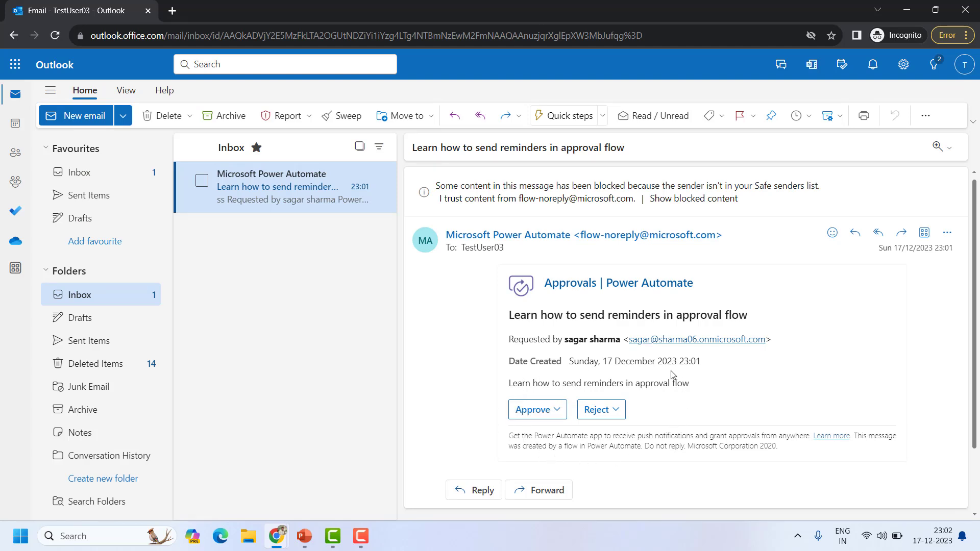
{"action": "left_click", "coordinate": [539, 414]}
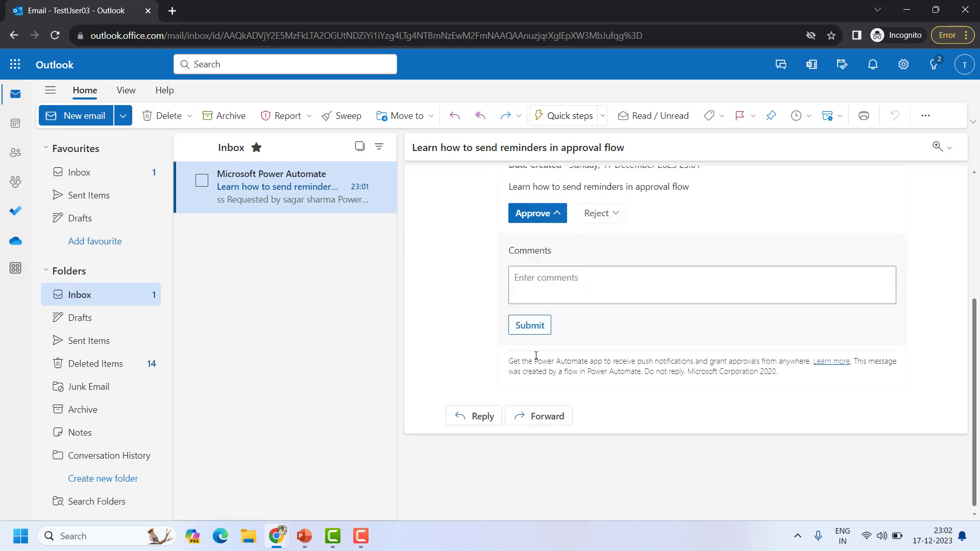
{"action": "left_click", "coordinate": [533, 325]}
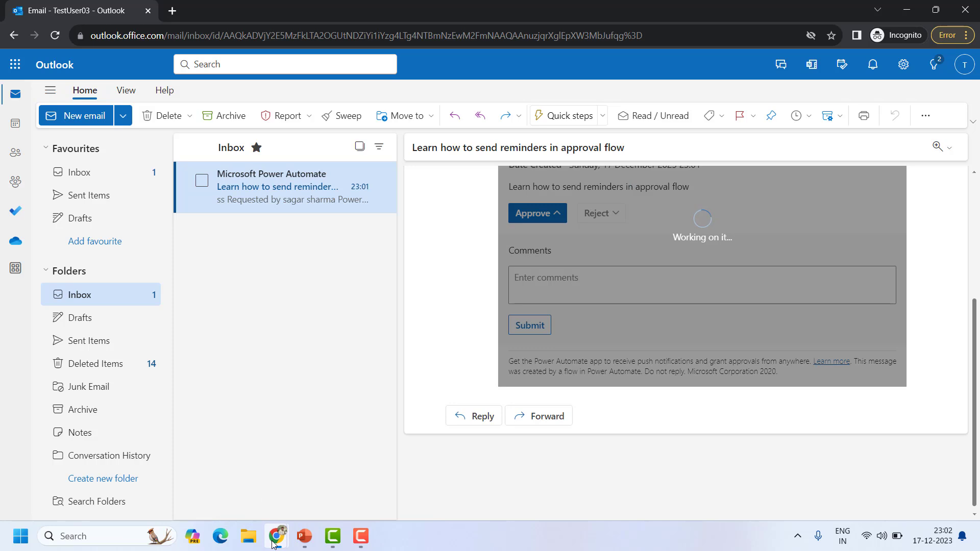
- Return to the flow run, check the Apply to each loop's result, and reopen the flow for editing
{"action": "mouse_move", "coordinate": [276, 536]}
{"action": "left_click", "coordinate": [220, 486]}
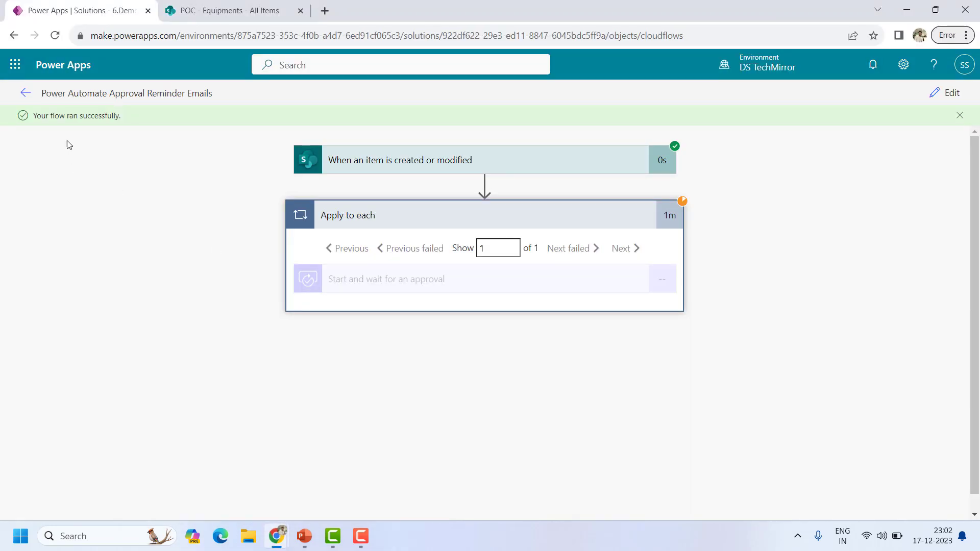
{"action": "left_click", "coordinate": [484, 207]}
{"action": "left_click", "coordinate": [481, 217]}
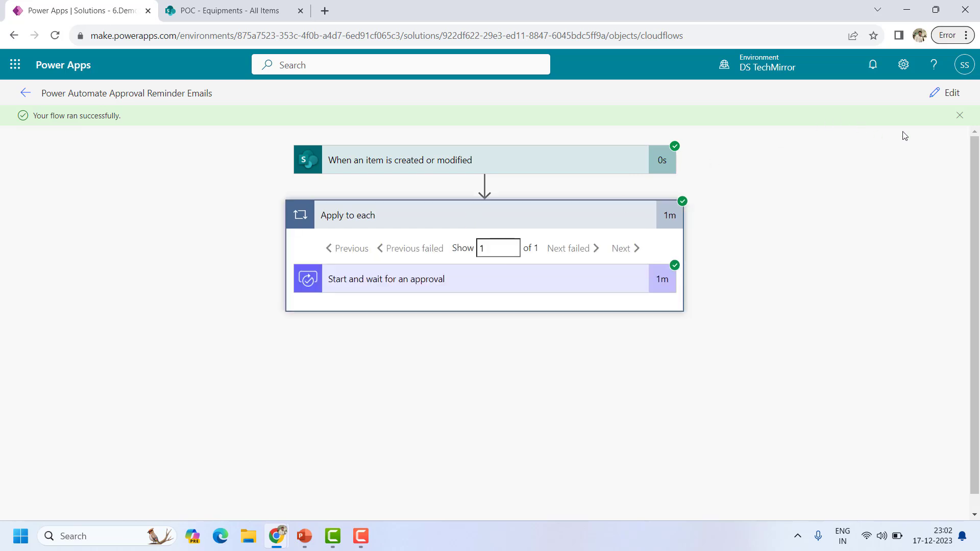
{"action": "left_click", "coordinate": [942, 93]}
- Review the approval action's advanced options inside the Apply to each loop
{"action": "left_click", "coordinate": [390, 193]}
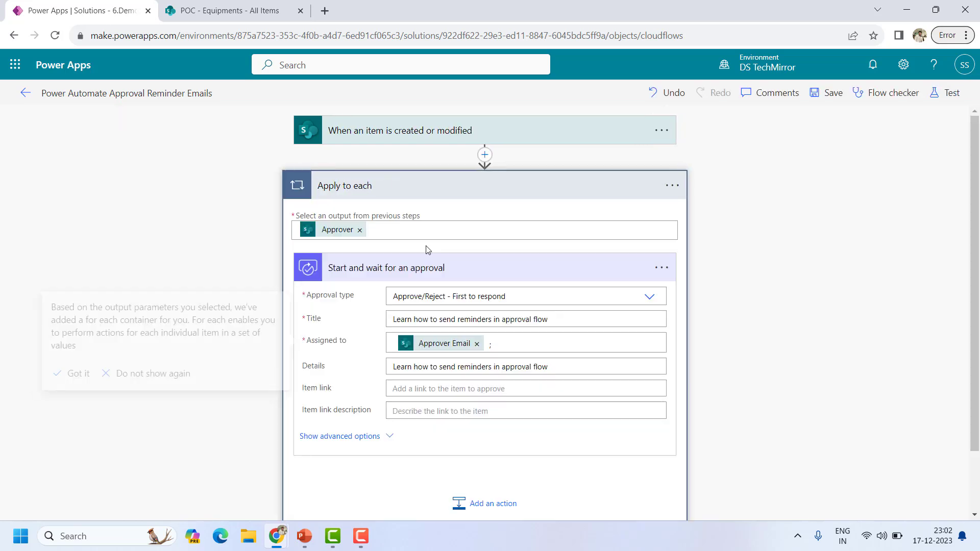
{"action": "left_click", "coordinate": [344, 438]}
{"action": "scroll", "coordinate": [396, 465], "scroll_direction": "down", "scroll_amount": 2}
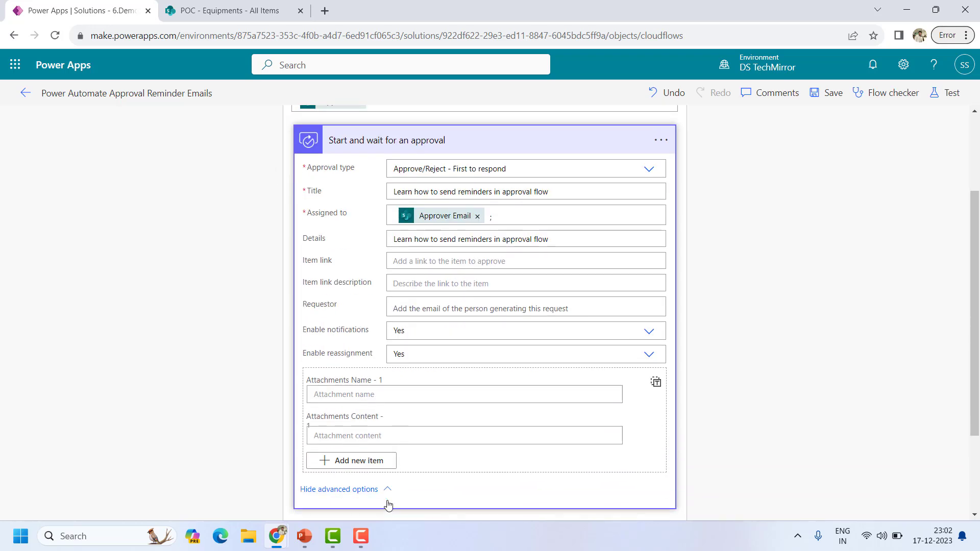
{"action": "scroll", "coordinate": [388, 500], "scroll_direction": "up", "scroll_amount": 3}
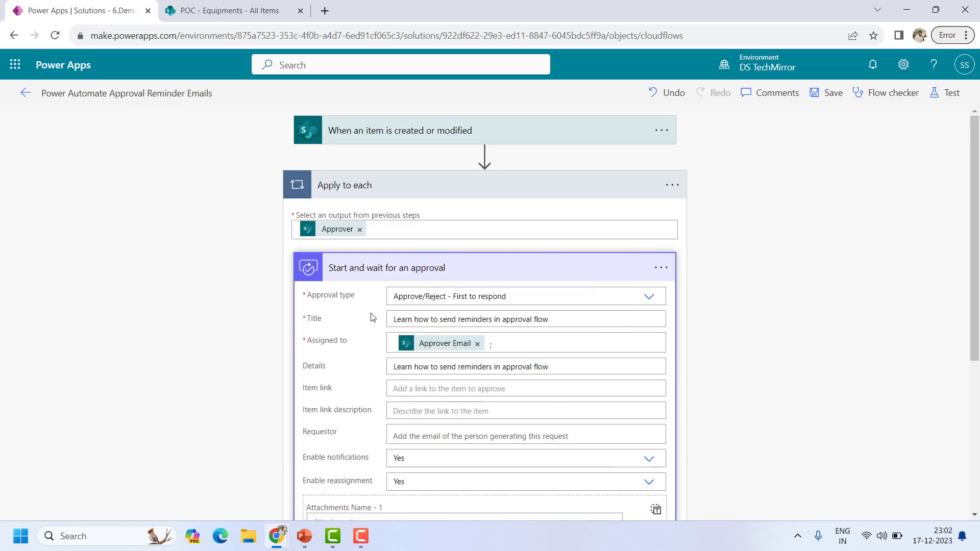
{"action": "left_click", "coordinate": [438, 193]}
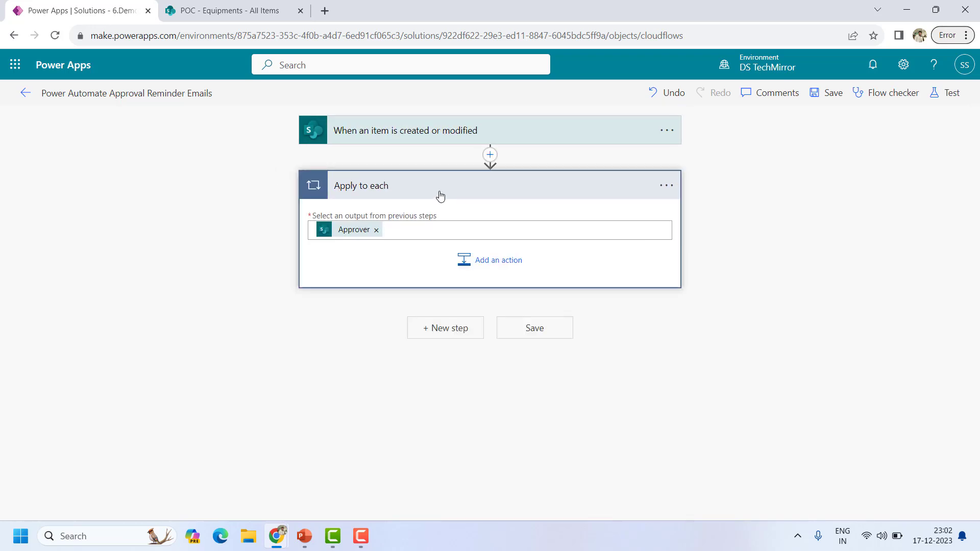
- Add a parallel branch after the SharePoint trigger containing a Do until control
{"action": "left_click", "coordinate": [489, 154]}
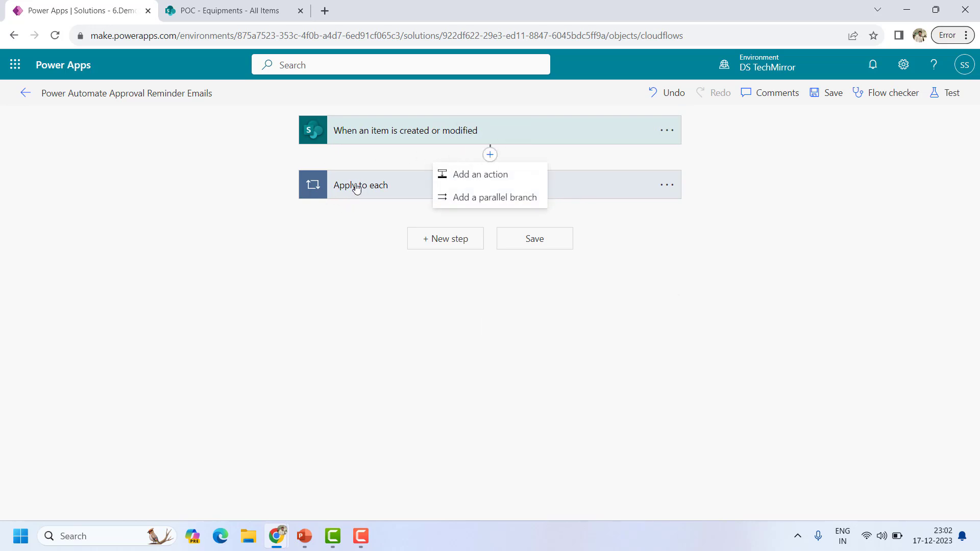
{"action": "left_click", "coordinate": [495, 197]}
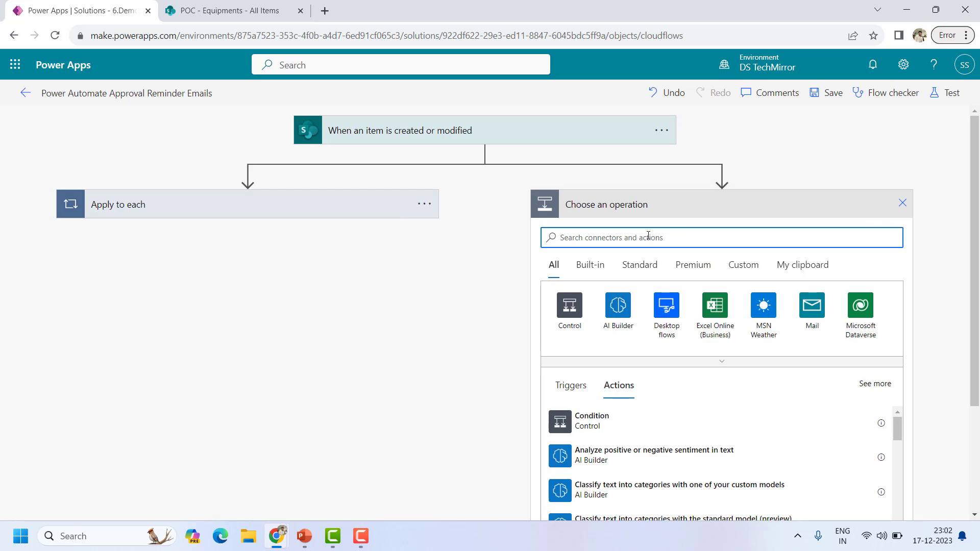
{"action": "type", "text": "do unit"}
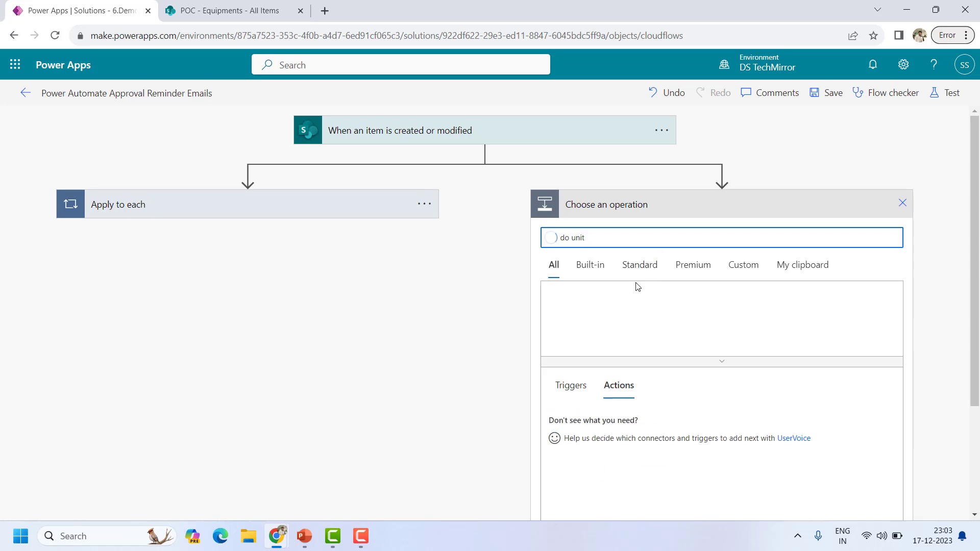
{"action": "type", "text": "l"}
{"action": "key", "text": "BackSpace"}
{"action": "key", "text": "BackSpace"}
{"action": "key", "text": "BackSpace"}
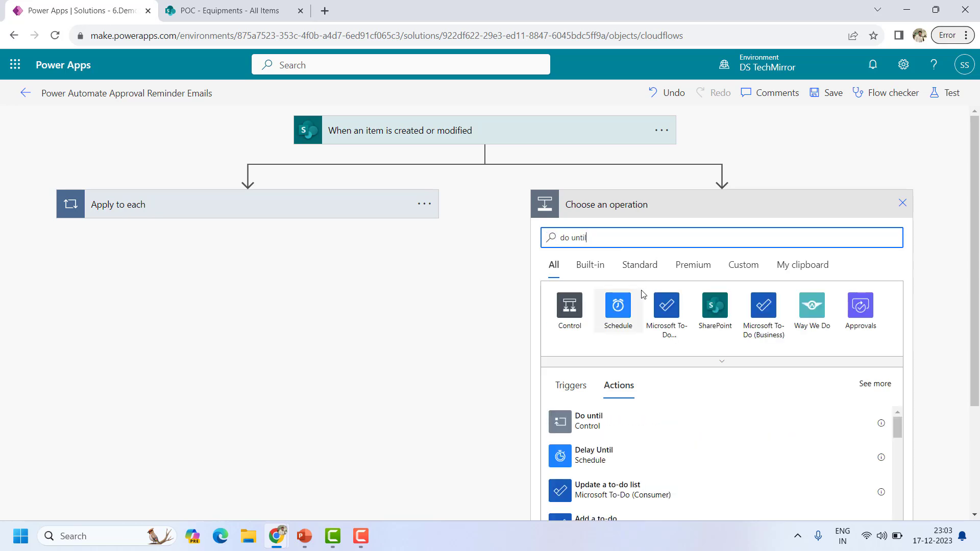
{"action": "left_click", "coordinate": [623, 363]}
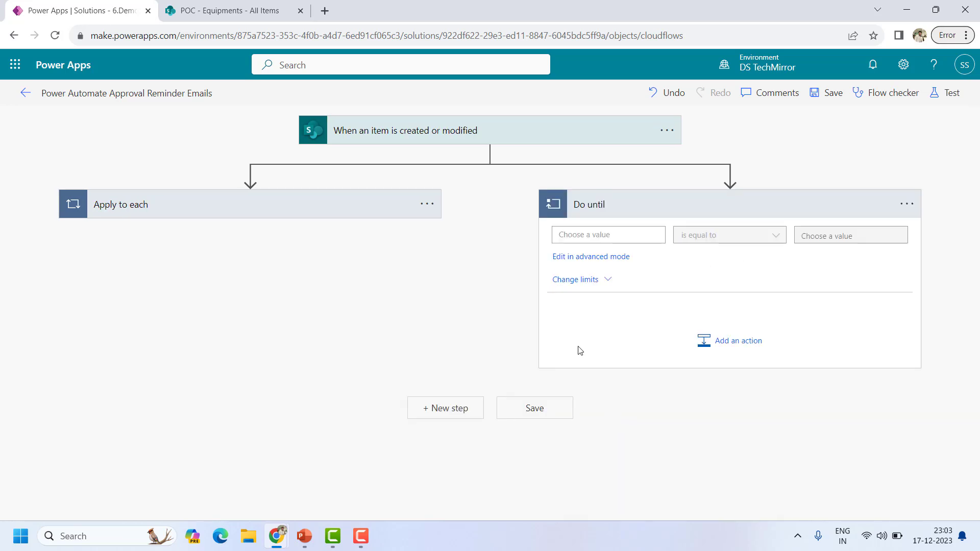
- Insert an Initialize variable action between the SharePoint trigger and the two parallel branches
{"action": "left_click", "coordinate": [490, 155]}
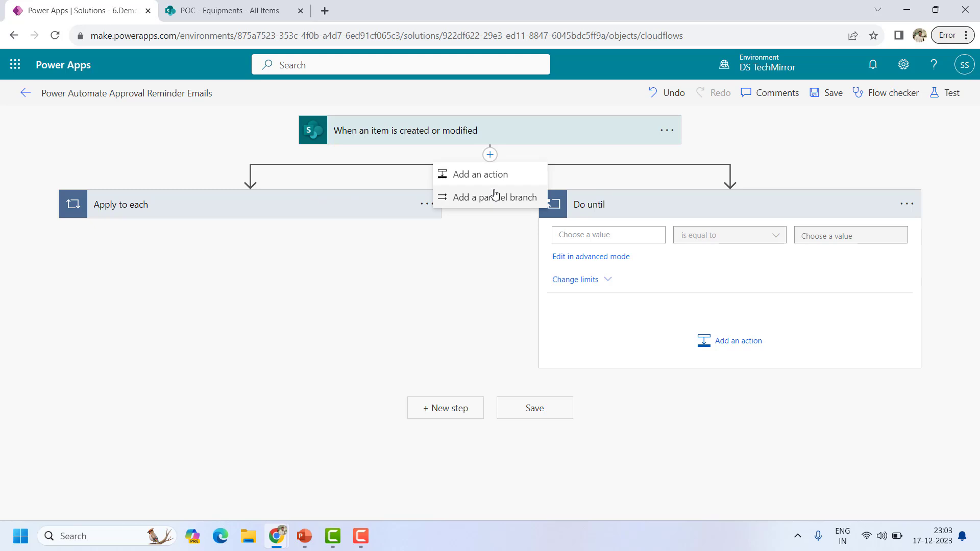
{"action": "left_click", "coordinate": [490, 155]}
{"action": "left_click", "coordinate": [490, 155]}
{"action": "left_click", "coordinate": [507, 179]}
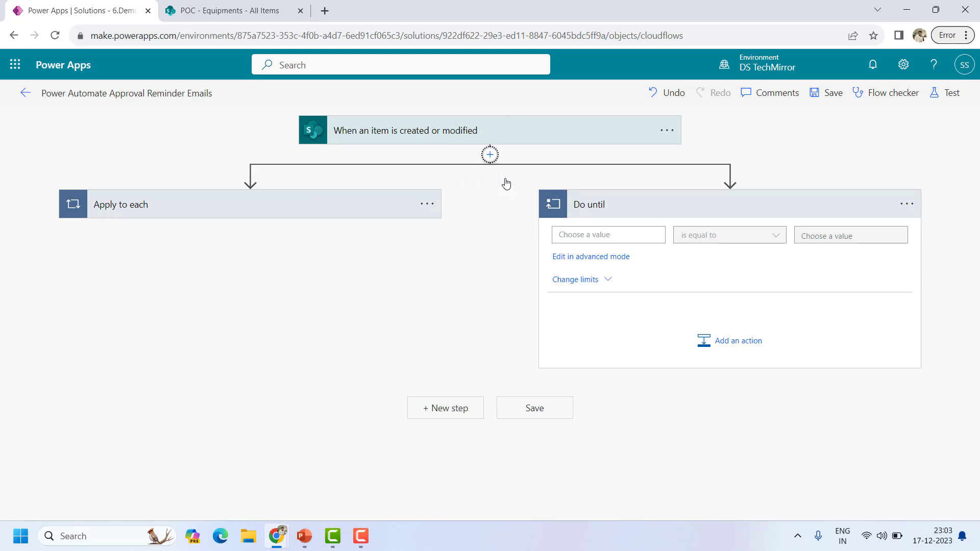
{"action": "type", "text": "ini"}
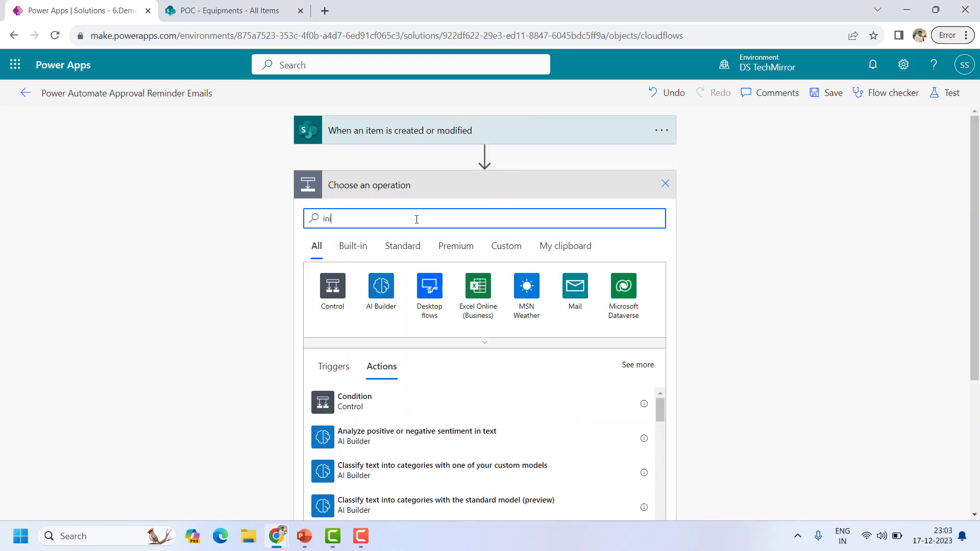
{"action": "type", "text": "tialize"}
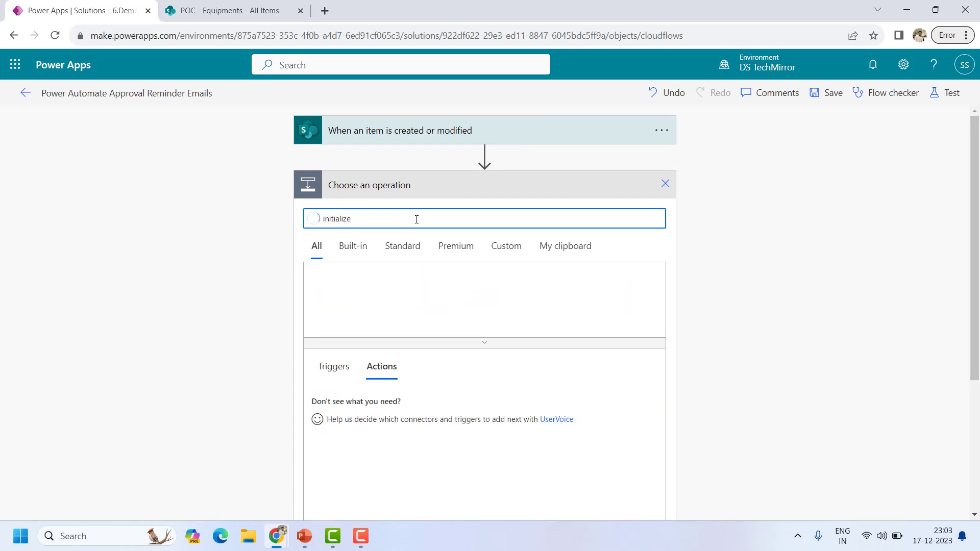
{"action": "left_click", "coordinate": [383, 414]}
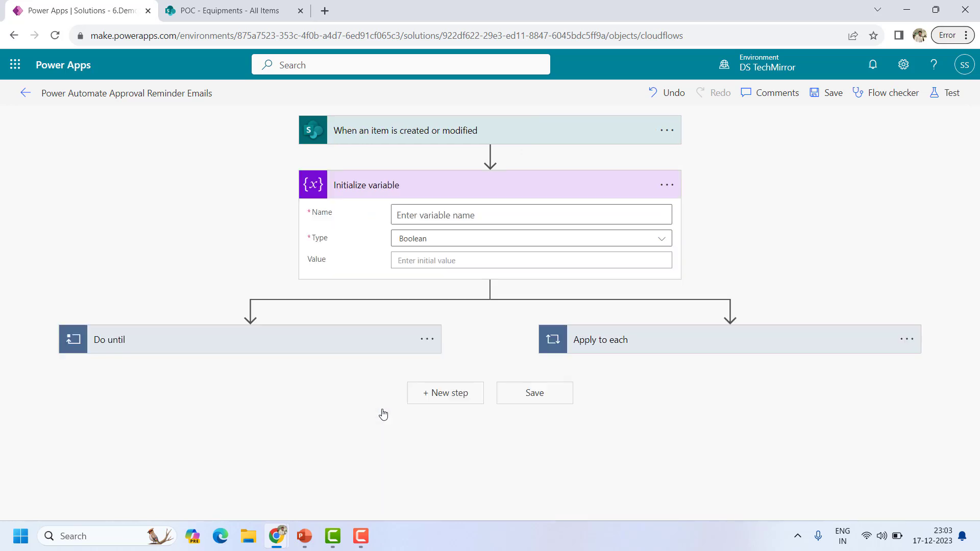
- Name the initialized Boolean variable vrApprovalCompleted and set its initial value to the expression false
{"action": "left_click", "coordinate": [441, 215]}
{"action": "type", "text": "vr"}
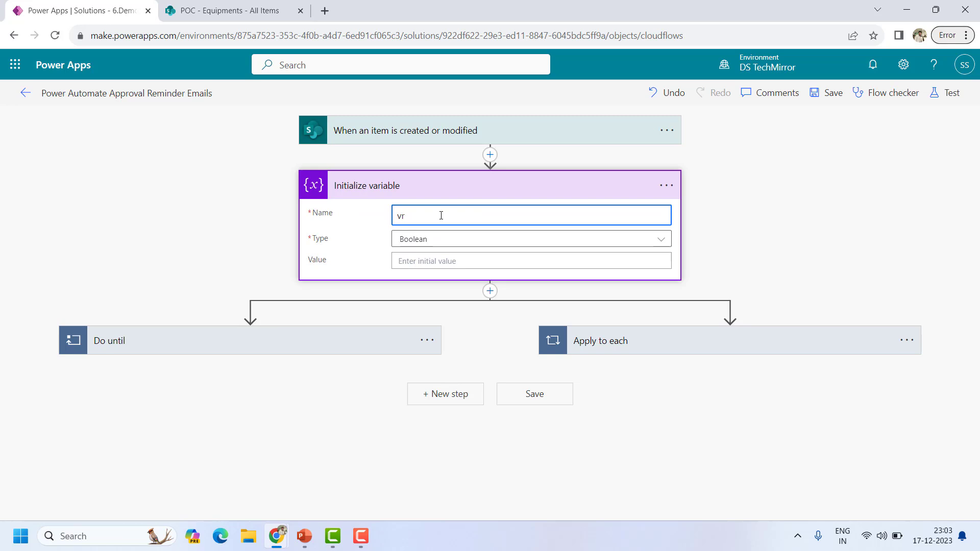
{"action": "type", "text": "ActiovalCompleted"}
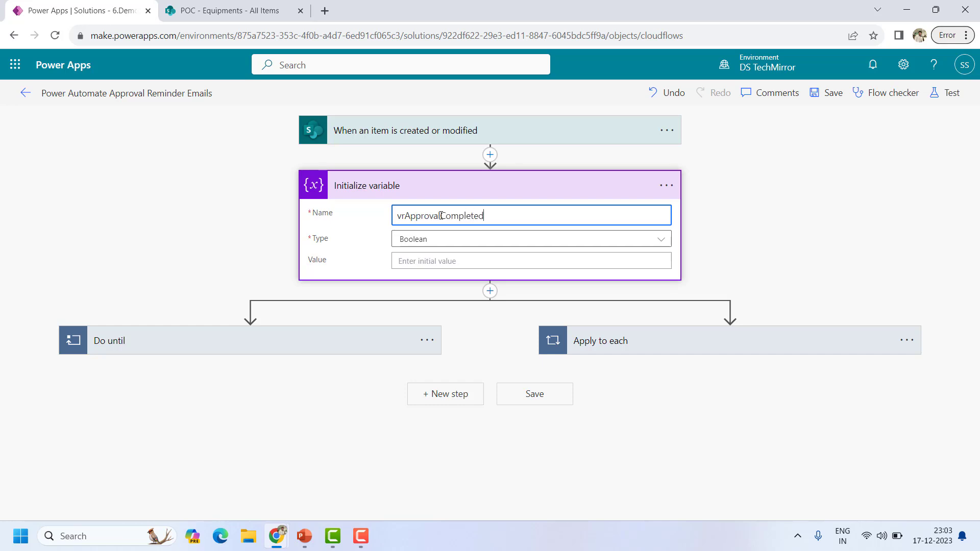
{"action": "key", "text": "Tab"}
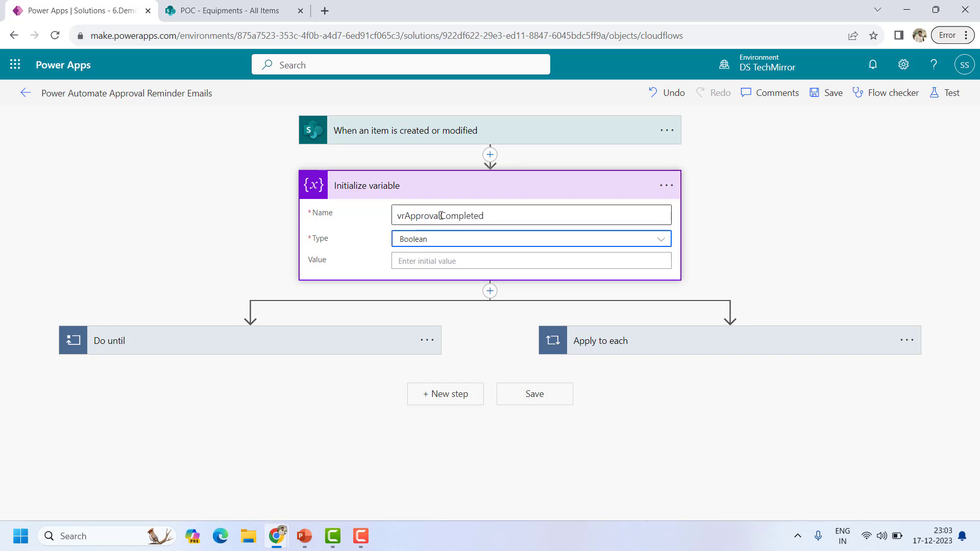
{"action": "left_click", "coordinate": [445, 261]}
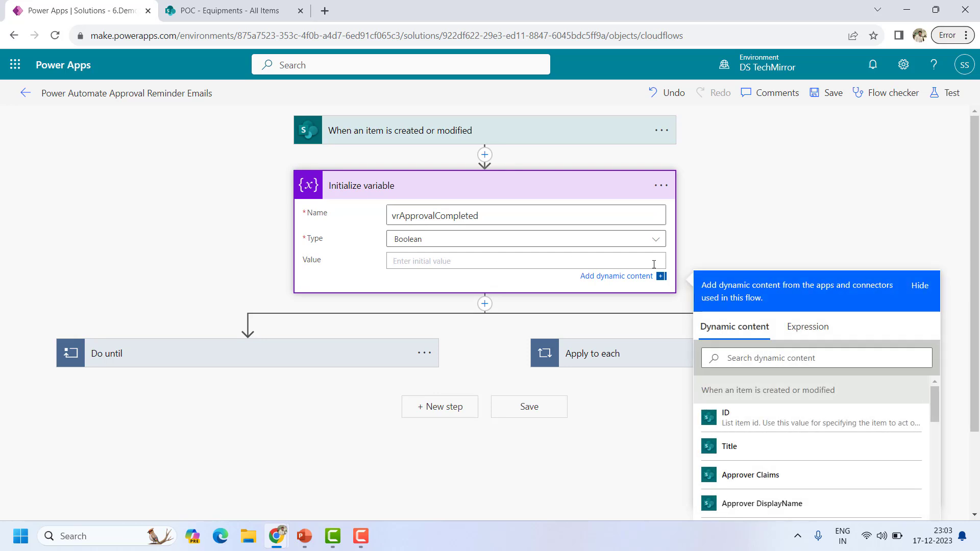
{"action": "left_click", "coordinate": [807, 331]}
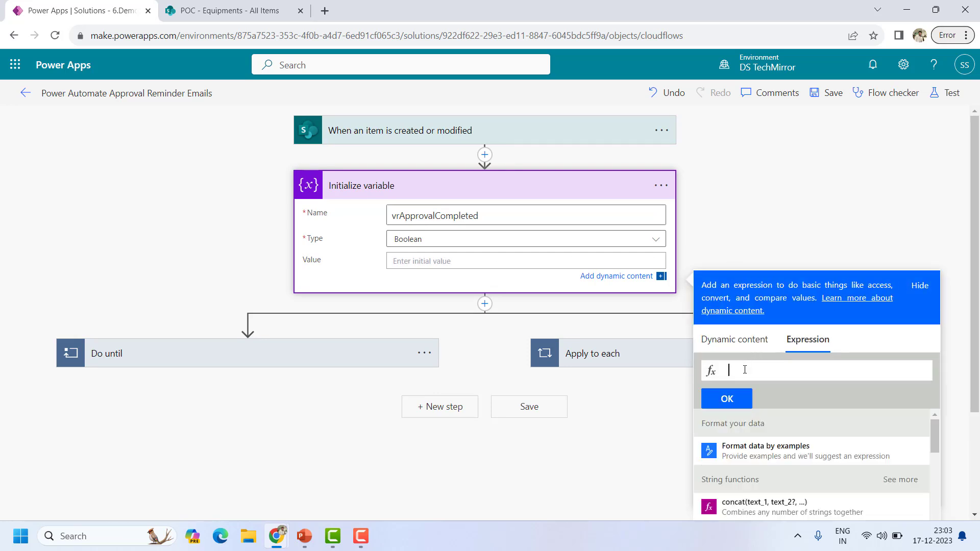
{"action": "type", "text": "fal"}
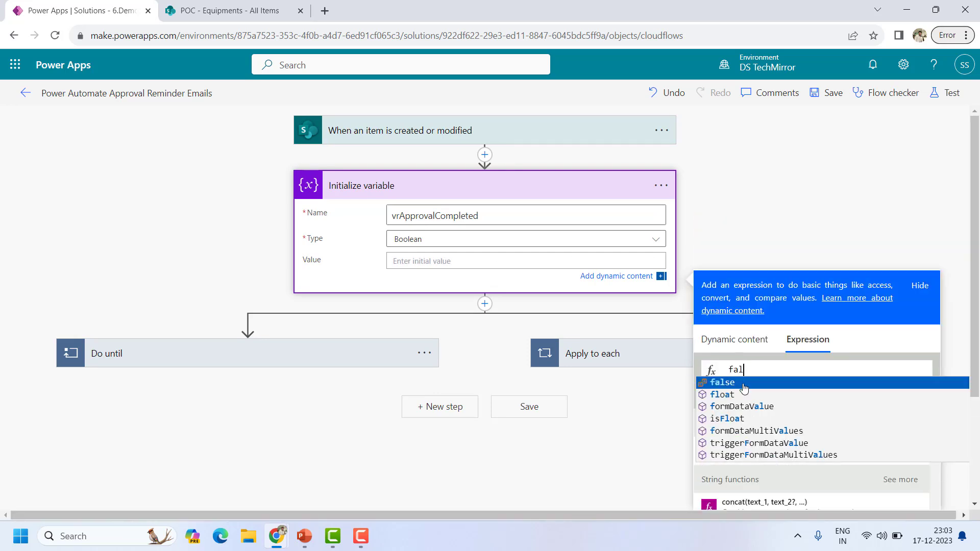
{"action": "left_click", "coordinate": [741, 384]}
{"action": "left_click", "coordinate": [735, 403]}
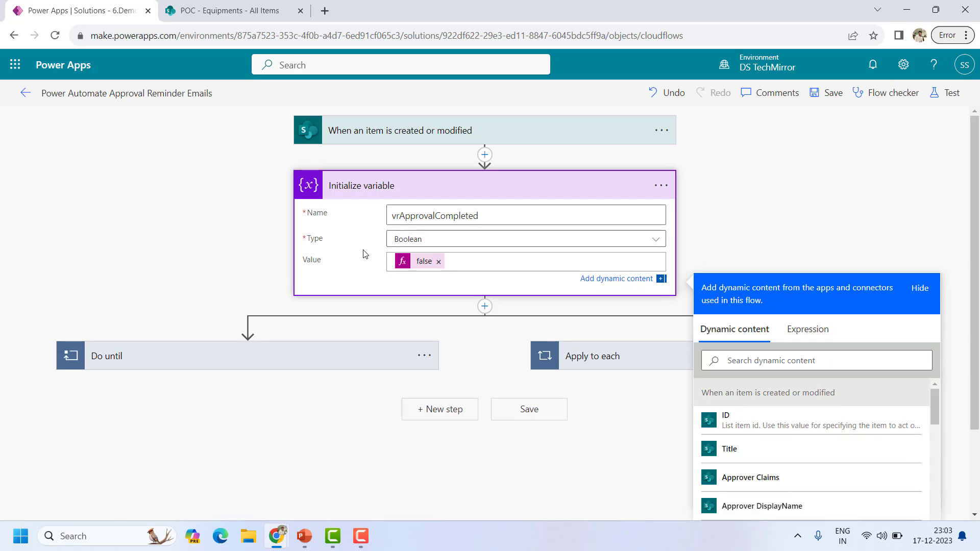
- Move the Do until control from its parallel branch to between Initialize variable and Apply to each, and delete it
{"action": "left_click", "coordinate": [228, 360]}
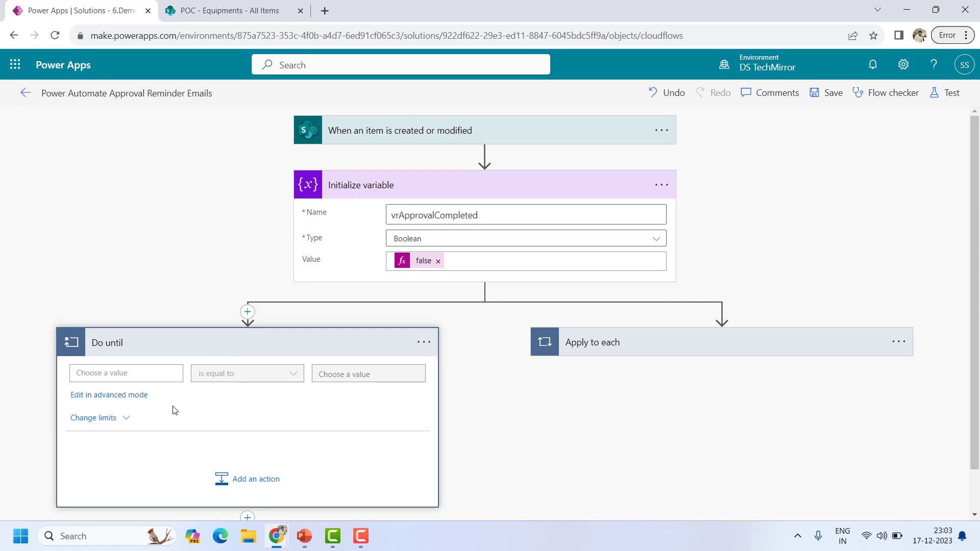
{"action": "left_click", "coordinate": [285, 347]}
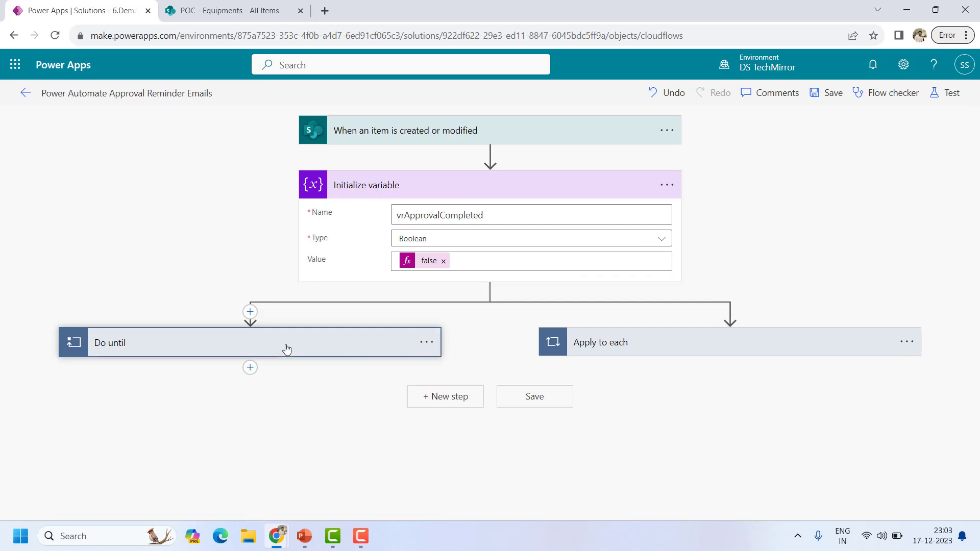
{"action": "left_click_drag", "start_coordinate": [258, 343], "coordinate": [491, 353]}
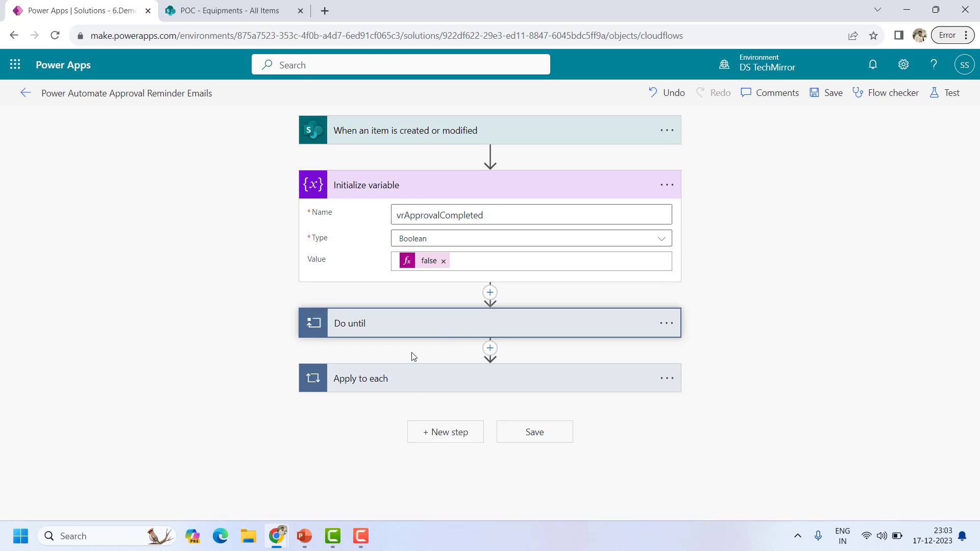
{"action": "left_click", "coordinate": [666, 323]}
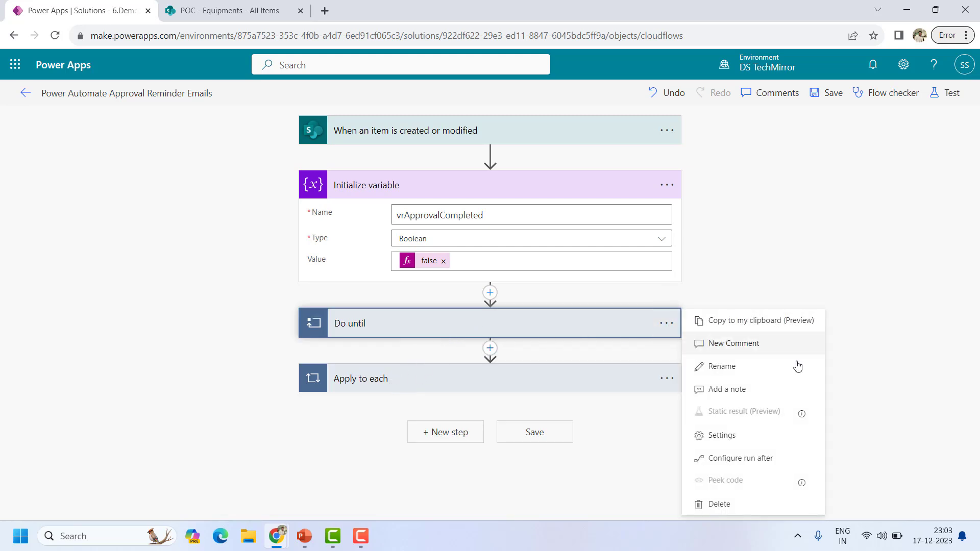
{"action": "left_click", "coordinate": [720, 508]}
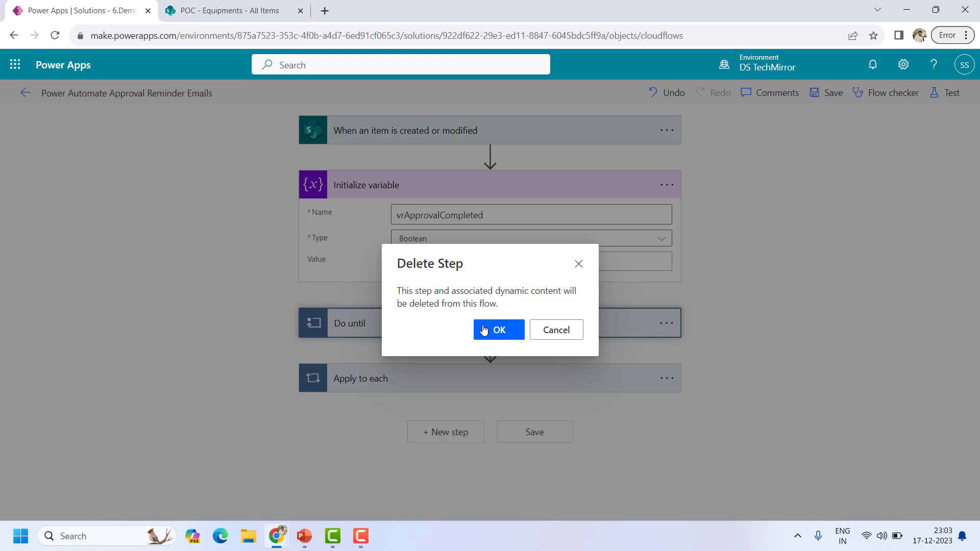
{"action": "left_click", "coordinate": [484, 330]}
- Add a Set variable action for vrApprovalCompleted after Start and wait for an approval inside Apply to each
{"action": "left_click", "coordinate": [293, 254]}
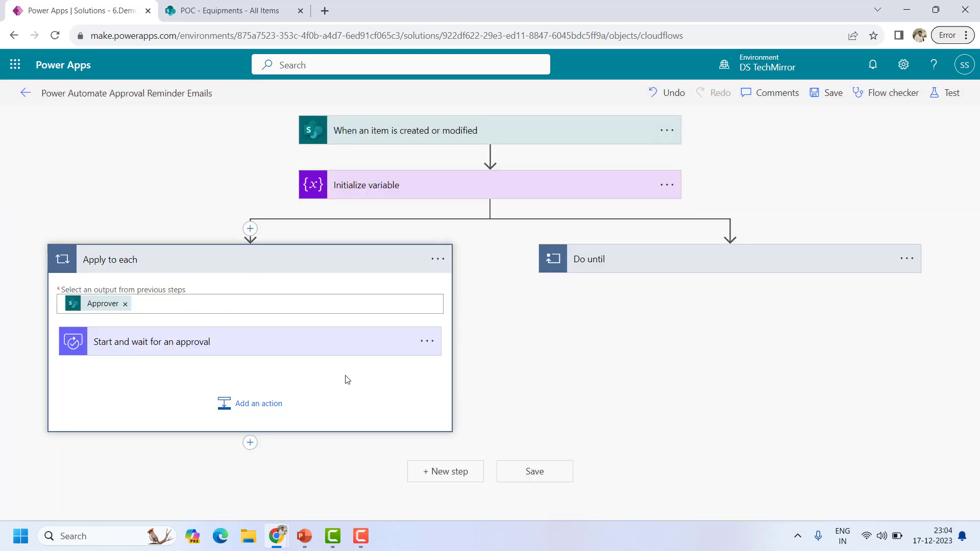
{"action": "left_click", "coordinate": [255, 404]}
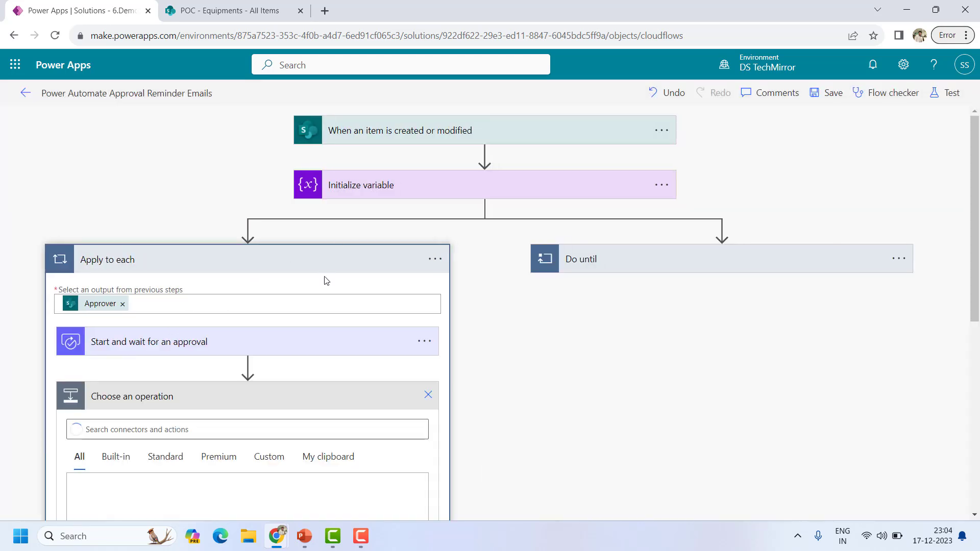
{"action": "left_click", "coordinate": [172, 431]}
{"action": "type", "text": "set variable"}
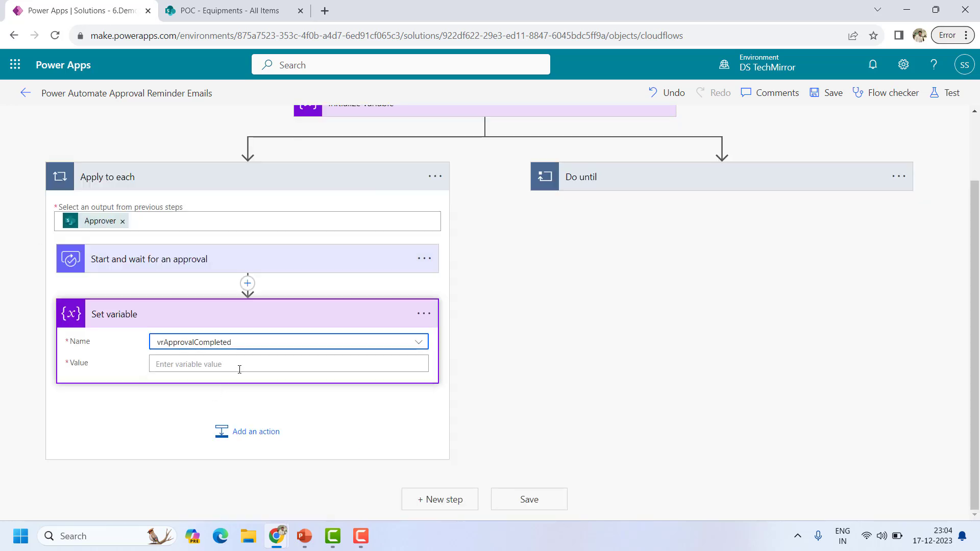
- Set the value in the Set variable action to the expression true
{"action": "left_click", "coordinate": [239, 364]}
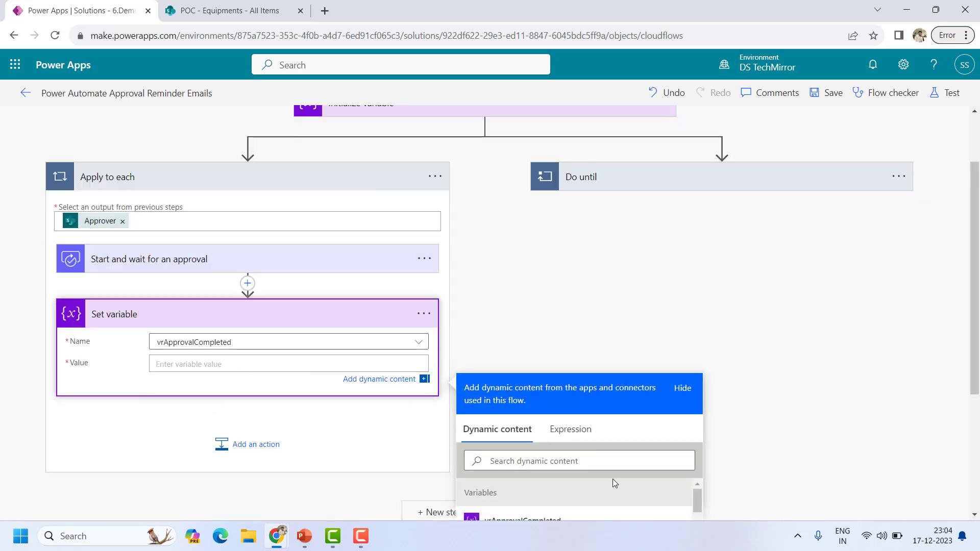
{"action": "left_click", "coordinate": [570, 429]}
{"action": "type", "text": "true"}
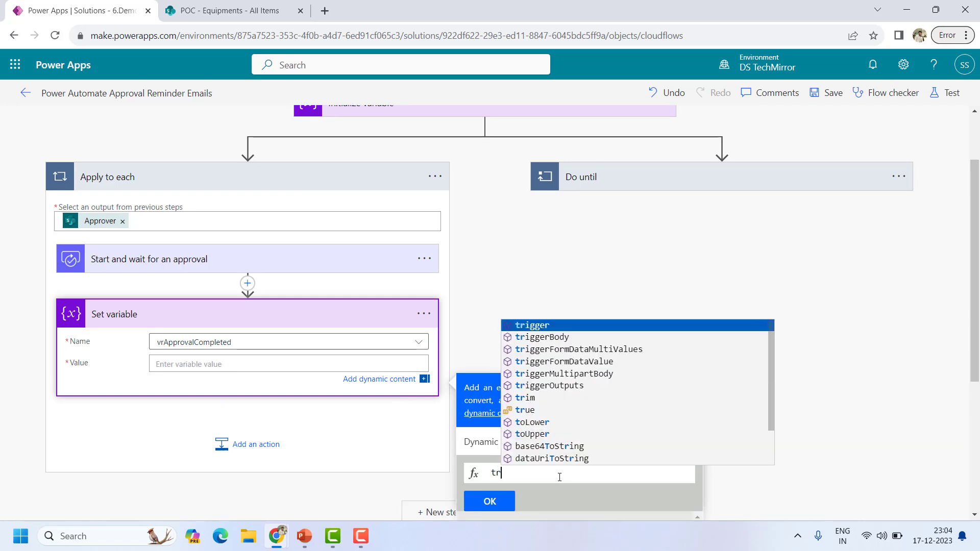
{"action": "left_click", "coordinate": [491, 502]}
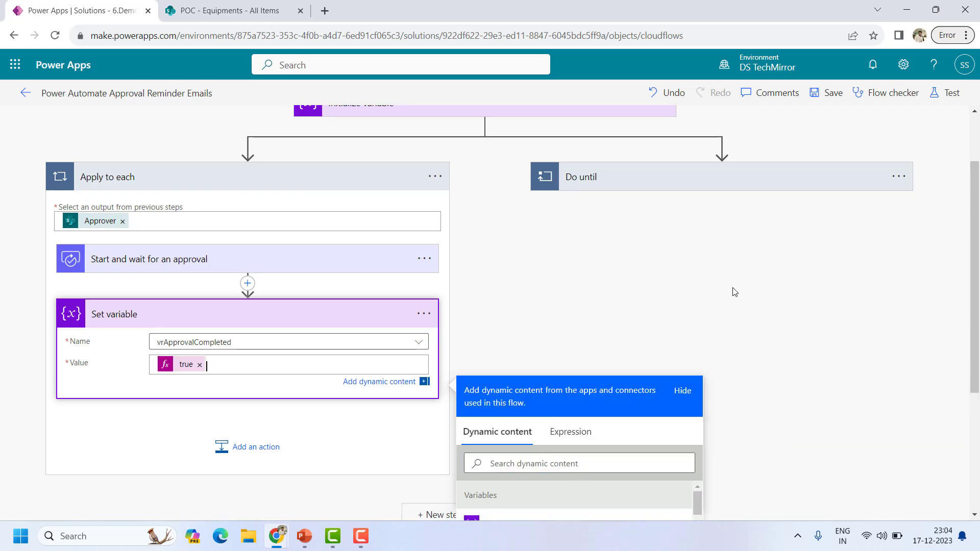
{"action": "left_click", "coordinate": [653, 263]}
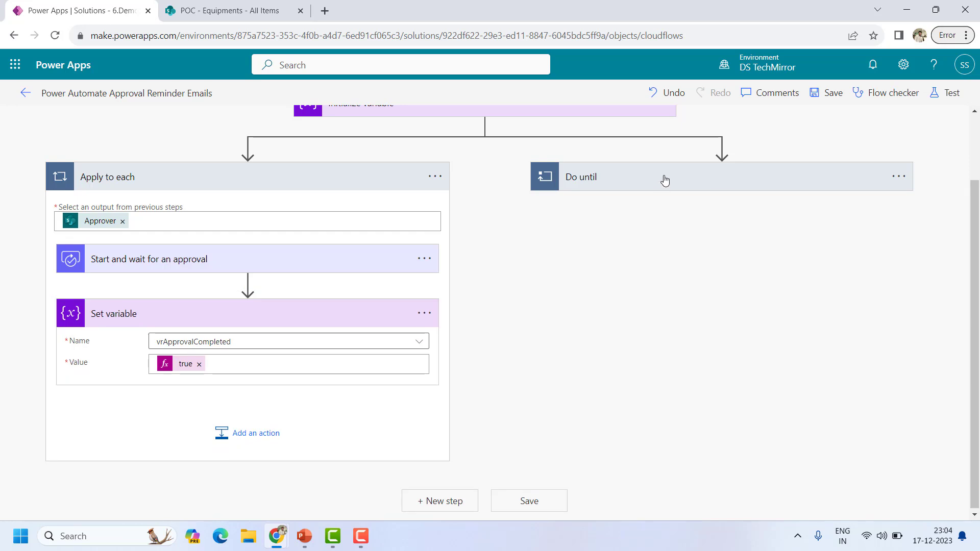
- Set the Do until condition to vrApprovalCompleted is equal to the expression false
{"action": "left_click", "coordinate": [664, 182]}
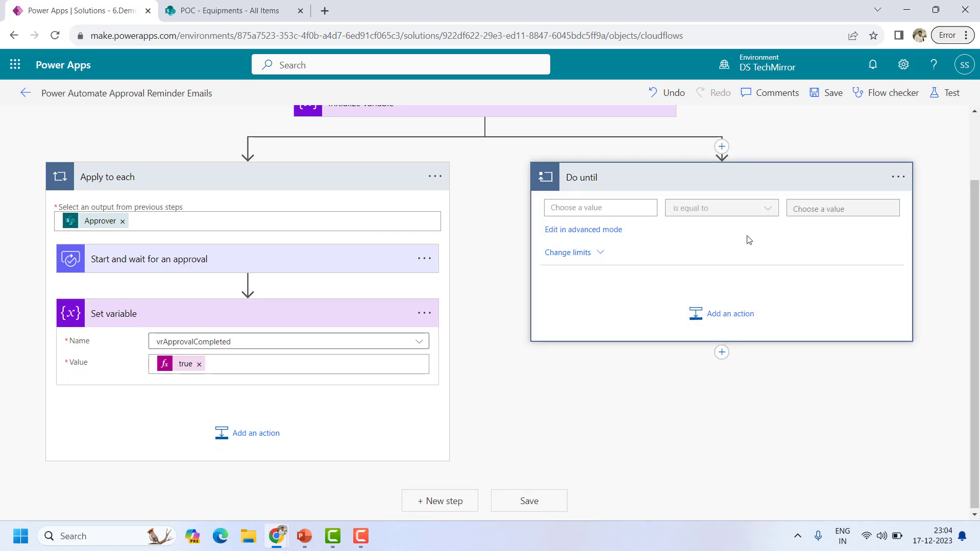
{"action": "left_click", "coordinate": [593, 209]}
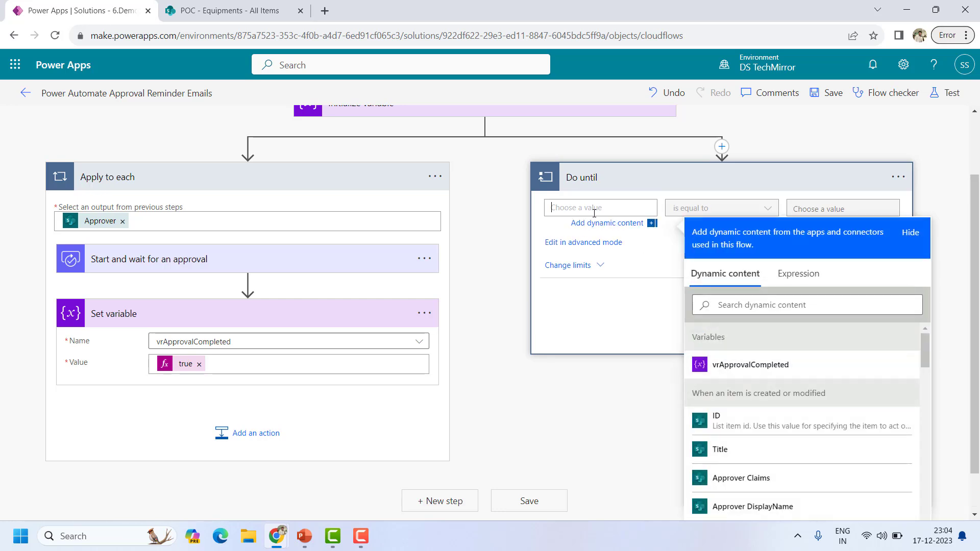
{"action": "left_click", "coordinate": [780, 366]}
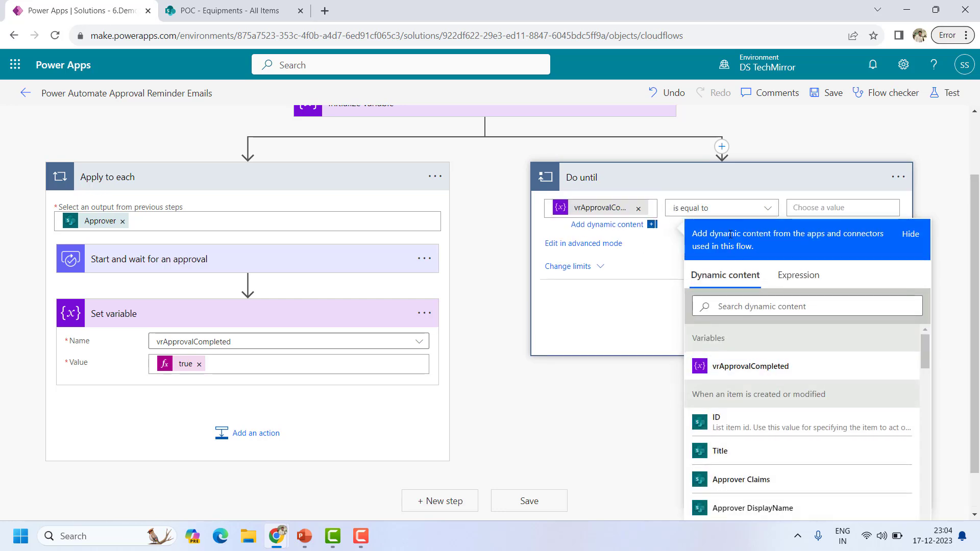
{"action": "left_click", "coordinate": [823, 208]}
{"action": "type", "text": "t"}
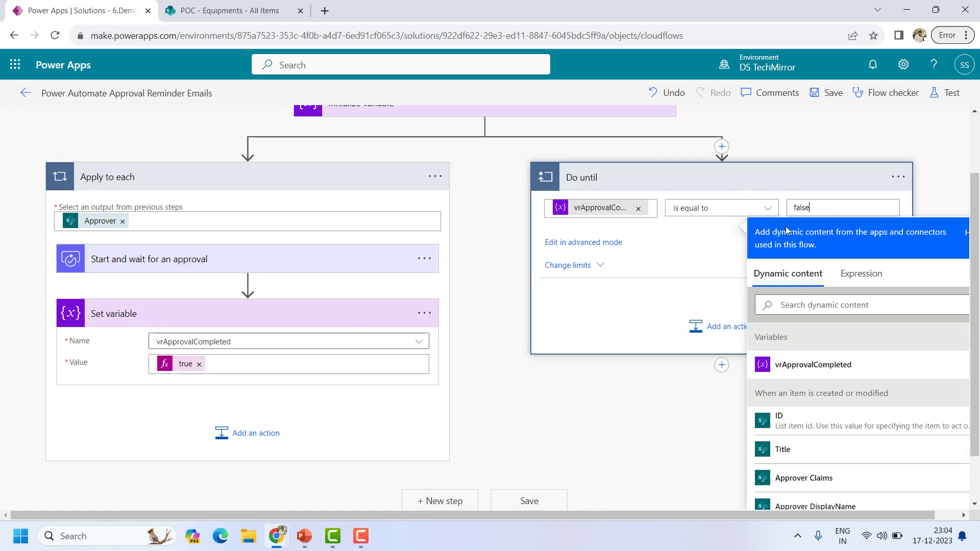
{"action": "double_click", "coordinate": [806, 207]}
{"action": "key", "text": "BackSpace"}
{"action": "left_click", "coordinate": [847, 281]}
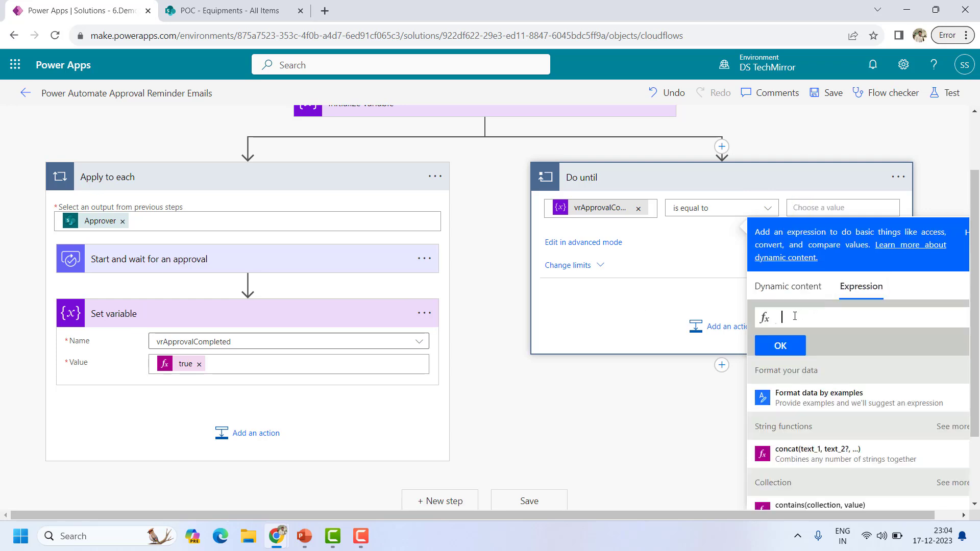
{"action": "type", "text": "false"}
{"action": "key", "text": "Return"}
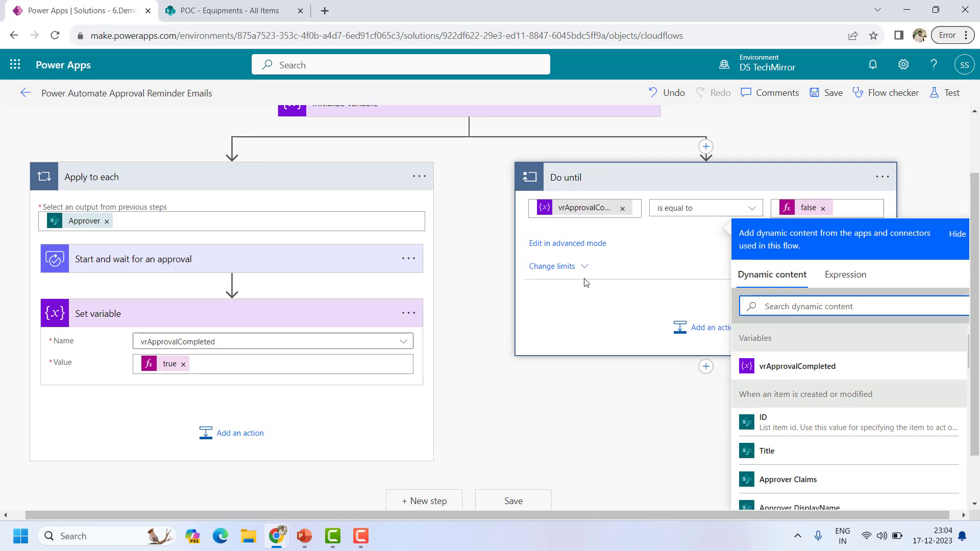
{"action": "left_click", "coordinate": [735, 343]}
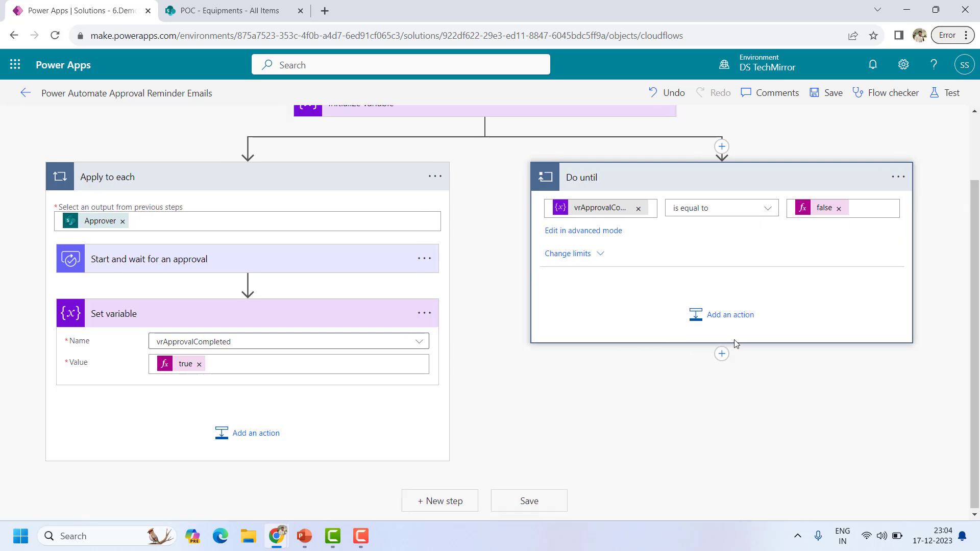
- Search for delay and add the Schedule Delay action inside the Do until loop
{"action": "left_click", "coordinate": [722, 315]}
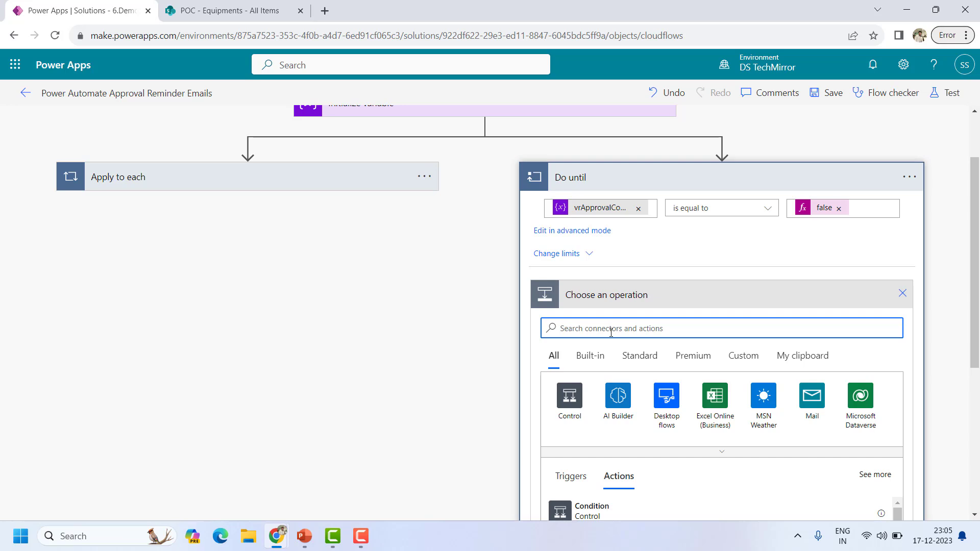
{"action": "type", "text": "delay"}
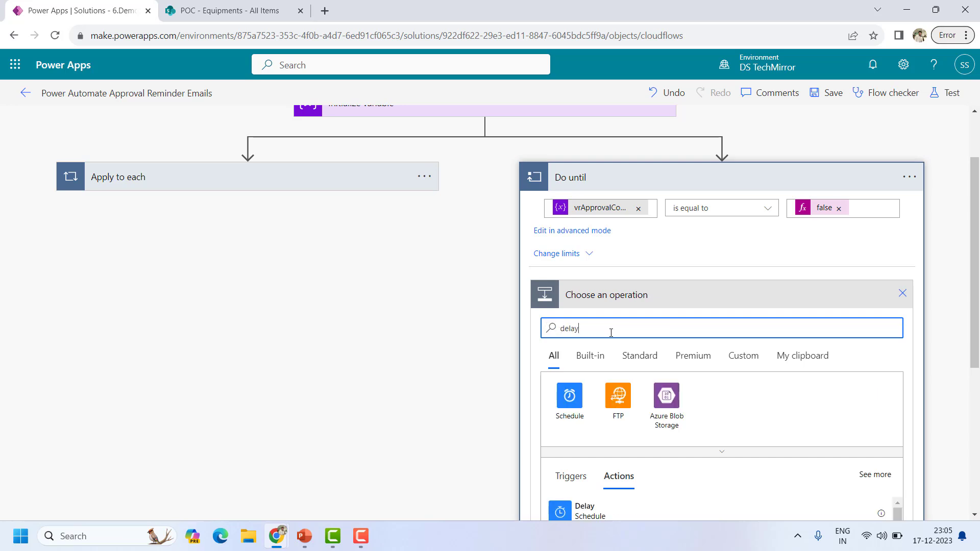
{"action": "scroll", "coordinate": [592, 444], "scroll_direction": "down", "scroll_amount": 1}
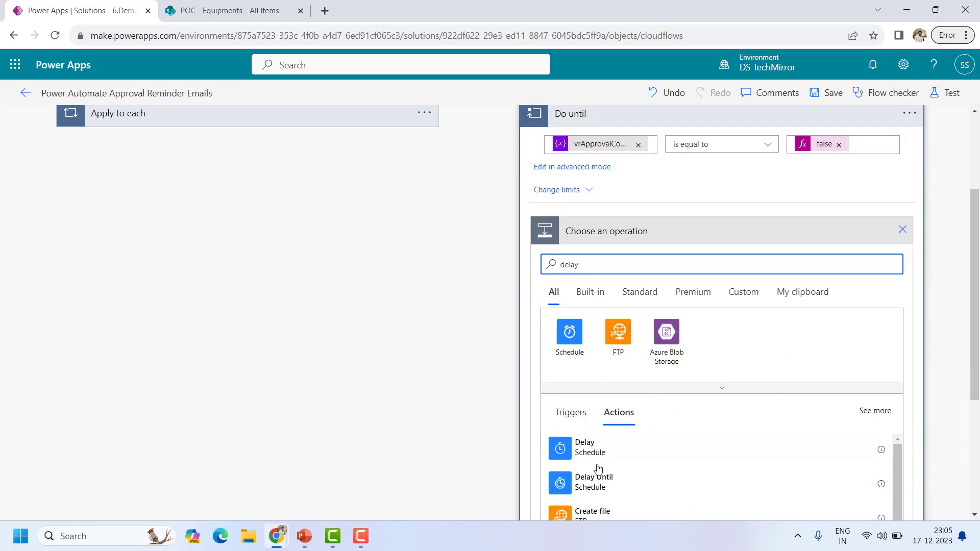
{"action": "left_click", "coordinate": [591, 456]}
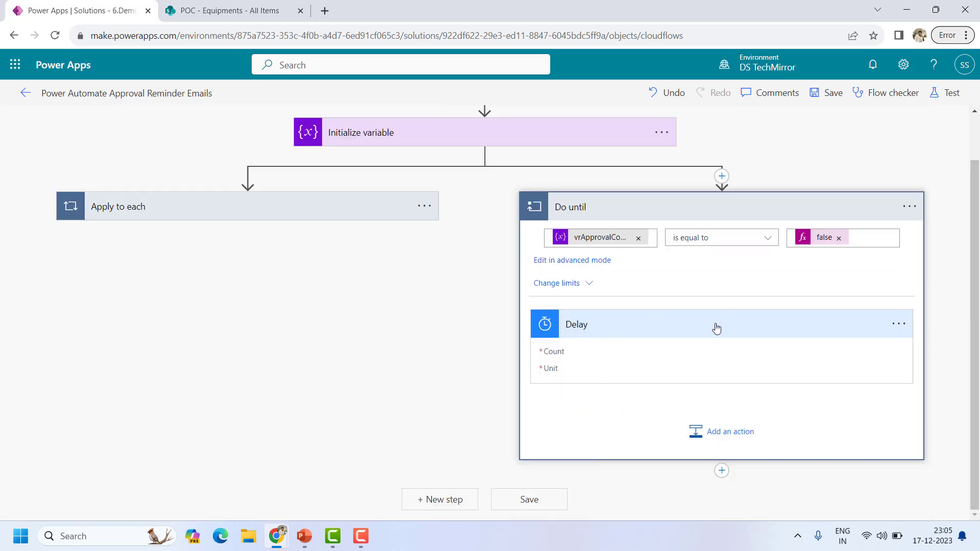
- Delete the Delay action from the Do until loop
{"action": "left_click", "coordinate": [657, 333]}
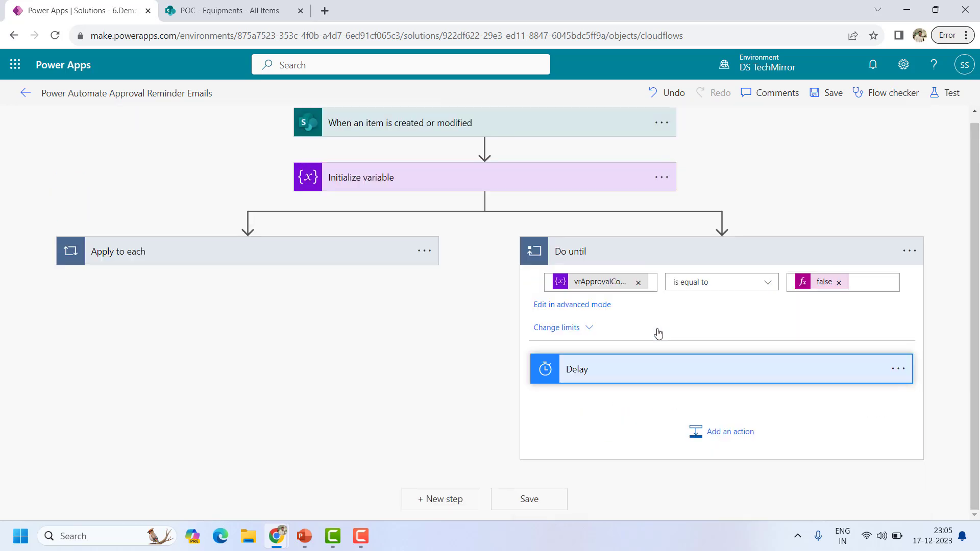
{"action": "left_click", "coordinate": [658, 382]}
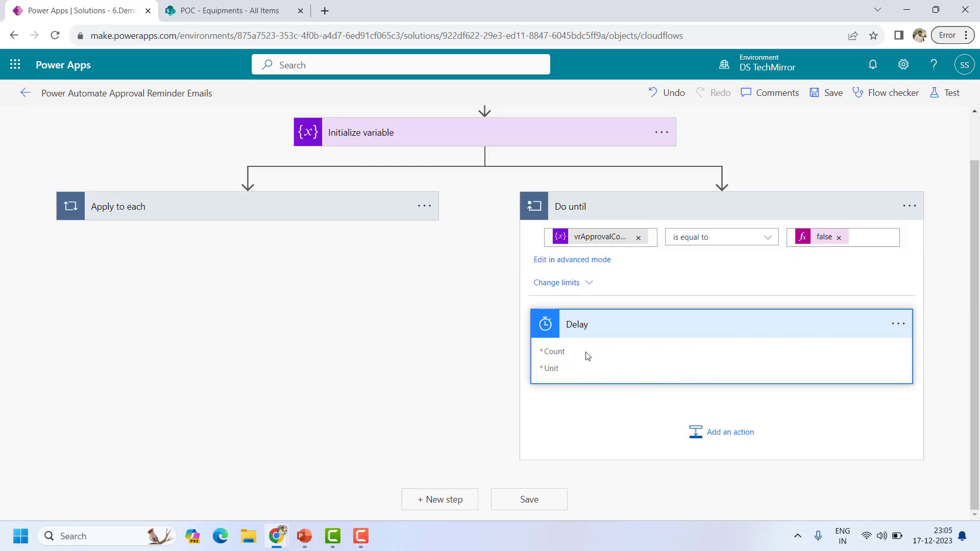
{"action": "double_click", "coordinate": [540, 368]}
{"action": "left_click", "coordinate": [897, 323]}
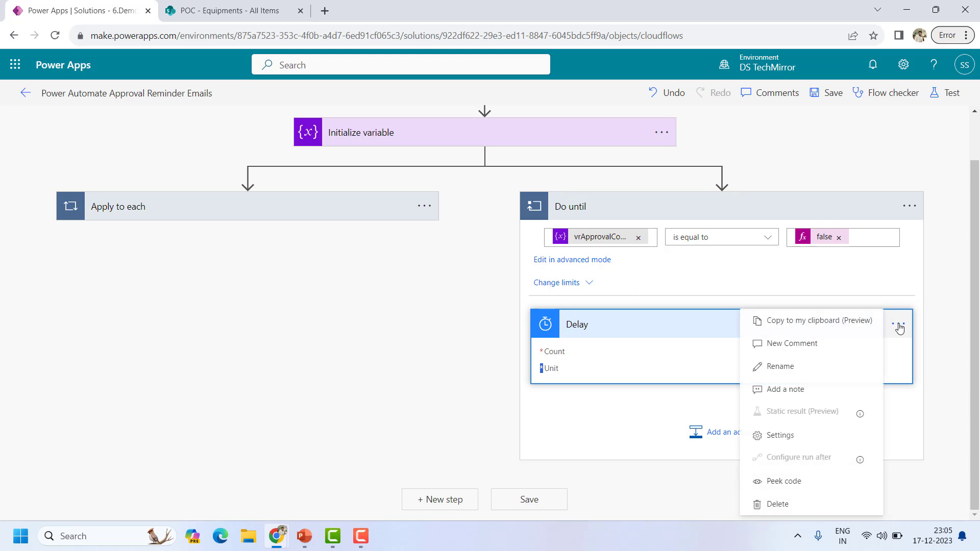
{"action": "left_click", "coordinate": [579, 371]}
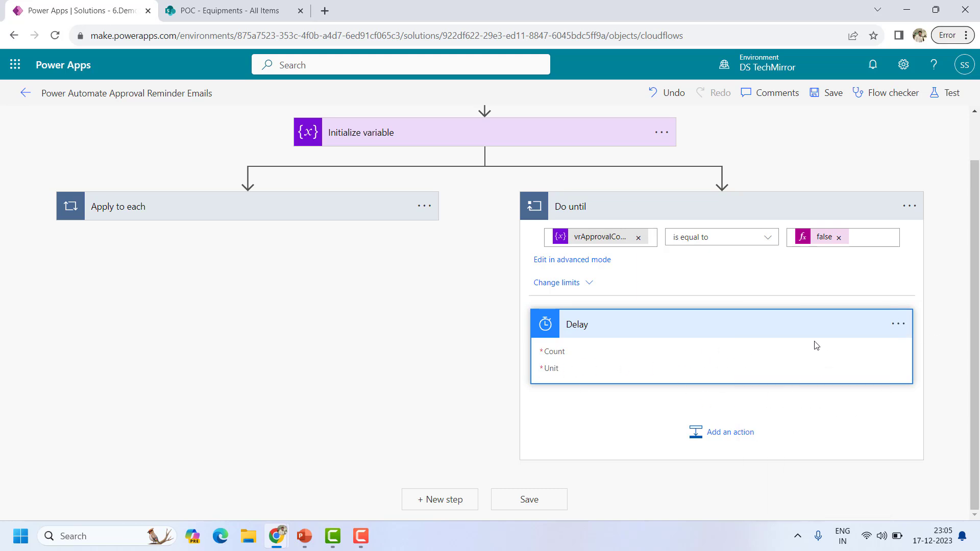
{"action": "left_click", "coordinate": [897, 324]}
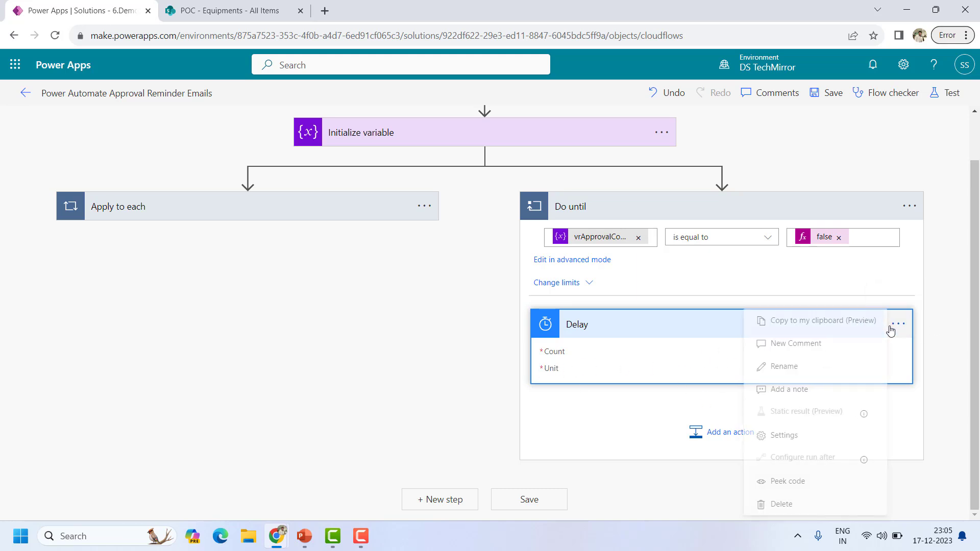
{"action": "left_click", "coordinate": [775, 503]}
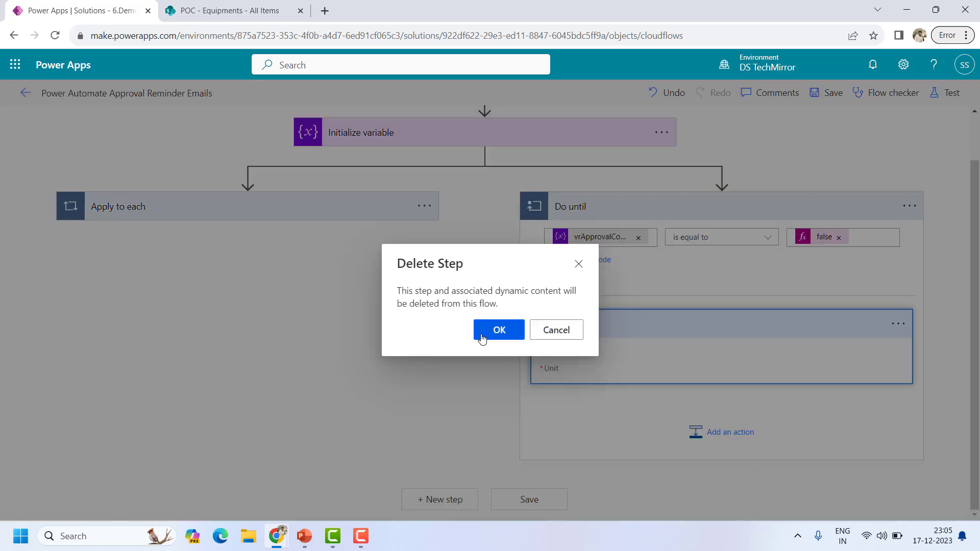
{"action": "left_click", "coordinate": [481, 331]}
- Search for delay and add the Schedule Delay Until action inside the Do until loop
{"action": "left_click", "coordinate": [735, 406]}
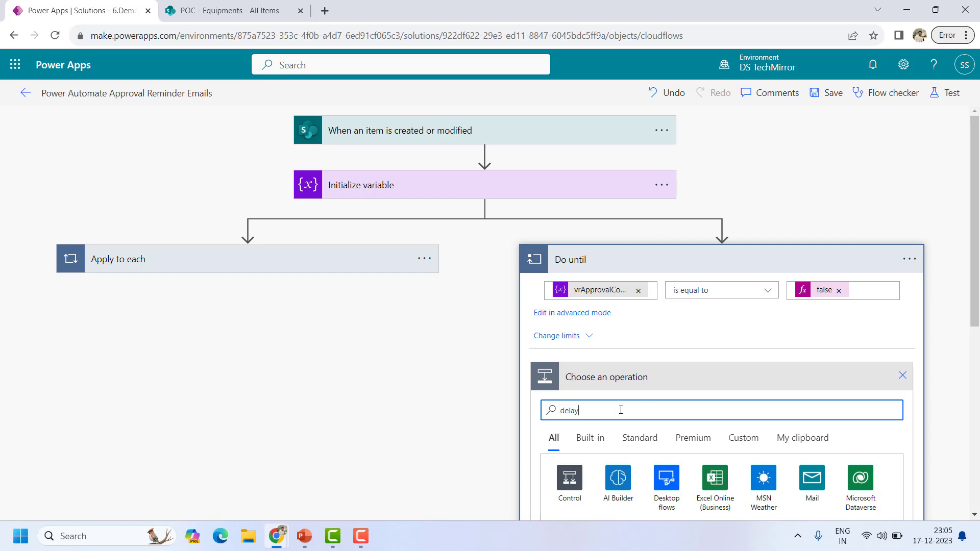
{"action": "scroll", "coordinate": [617, 408], "scroll_direction": "down", "scroll_amount": 6}
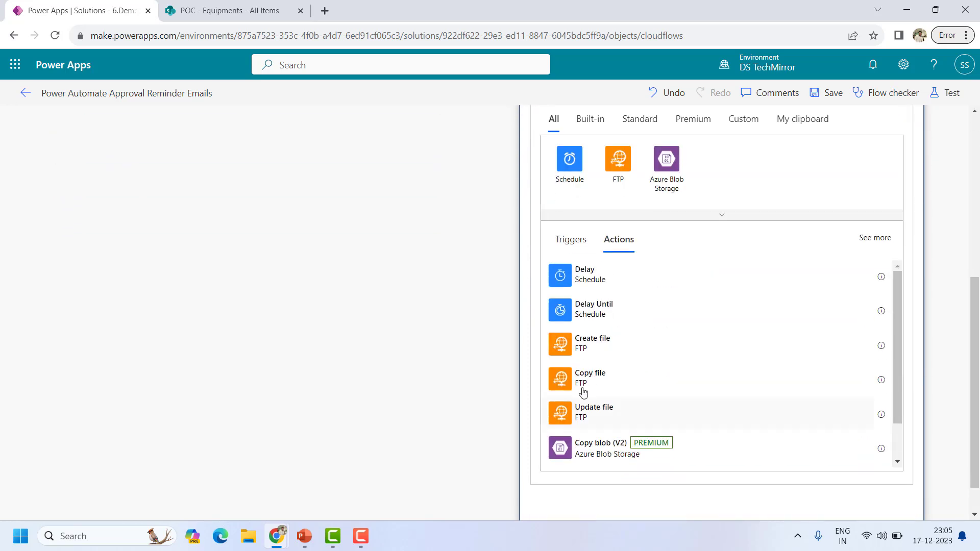
{"action": "left_click", "coordinate": [607, 314]}
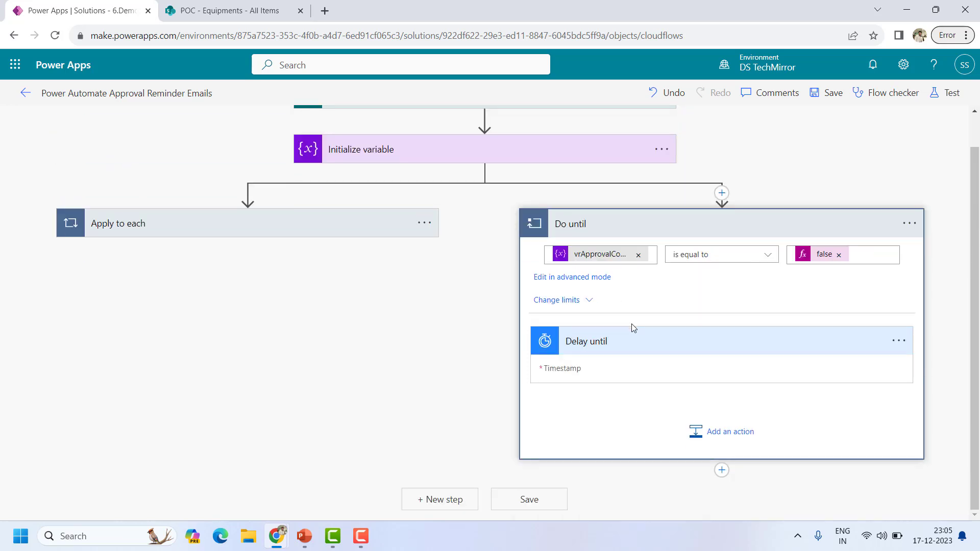
{"action": "left_click", "coordinate": [682, 345]}
{"action": "left_click", "coordinate": [567, 374]}
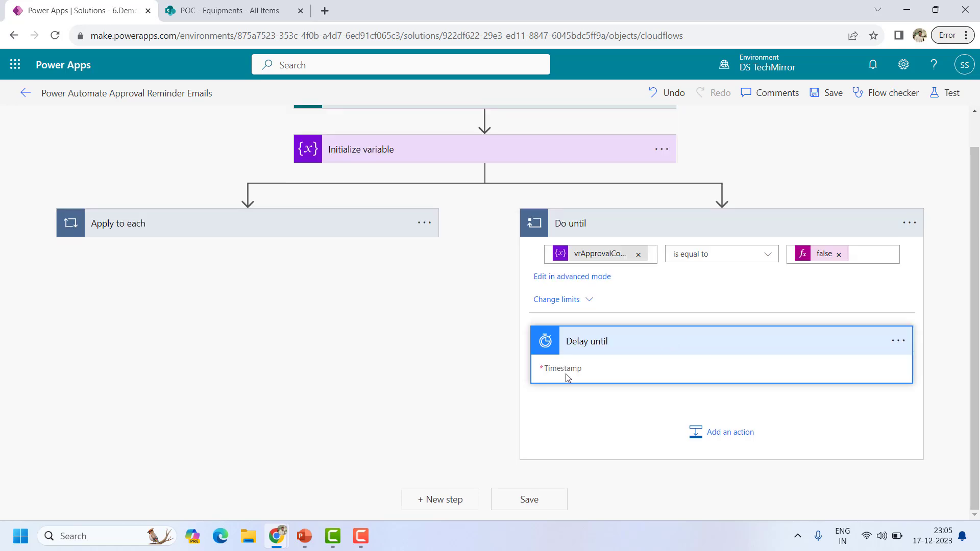
- Delete the Delay until action from the Do until loop
{"action": "left_click", "coordinate": [899, 341]}
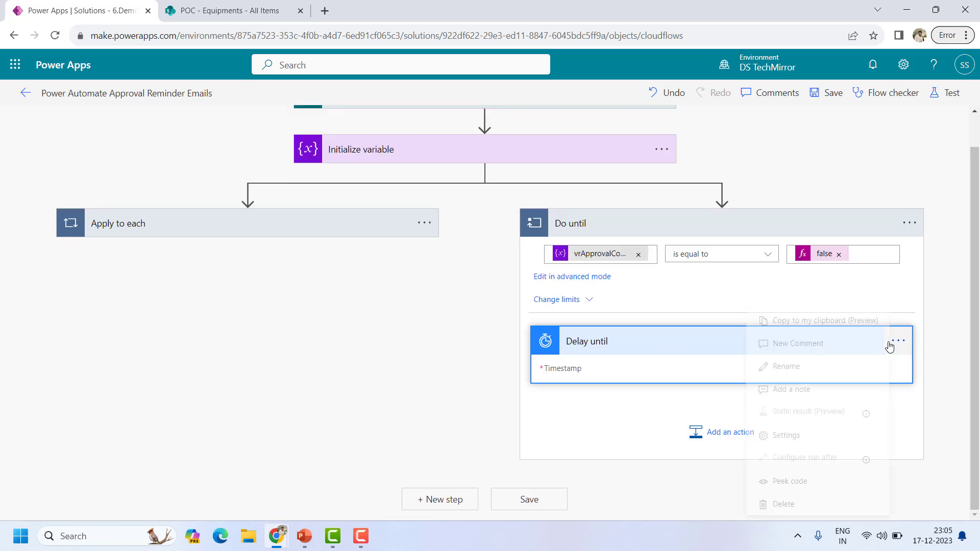
{"action": "left_click", "coordinate": [777, 505]}
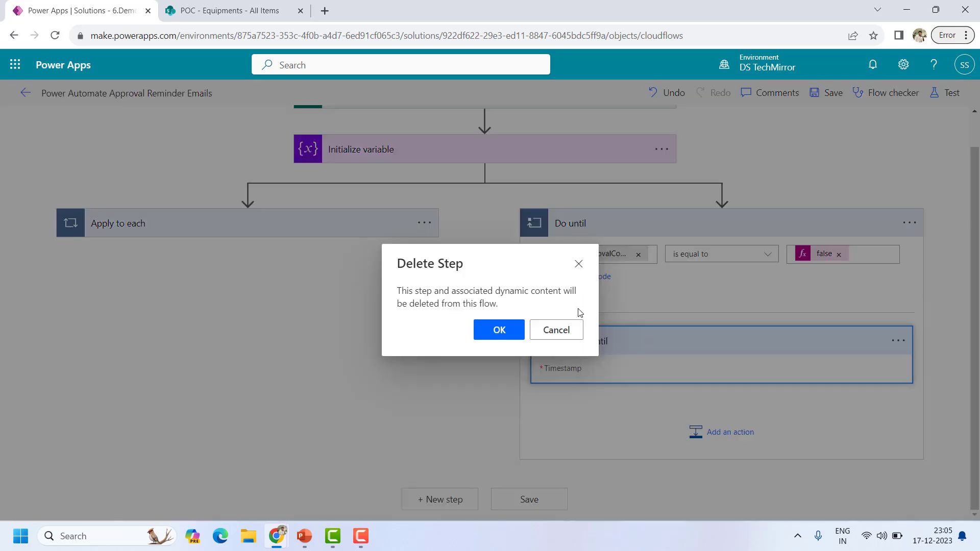
{"action": "left_click", "coordinate": [500, 331]}
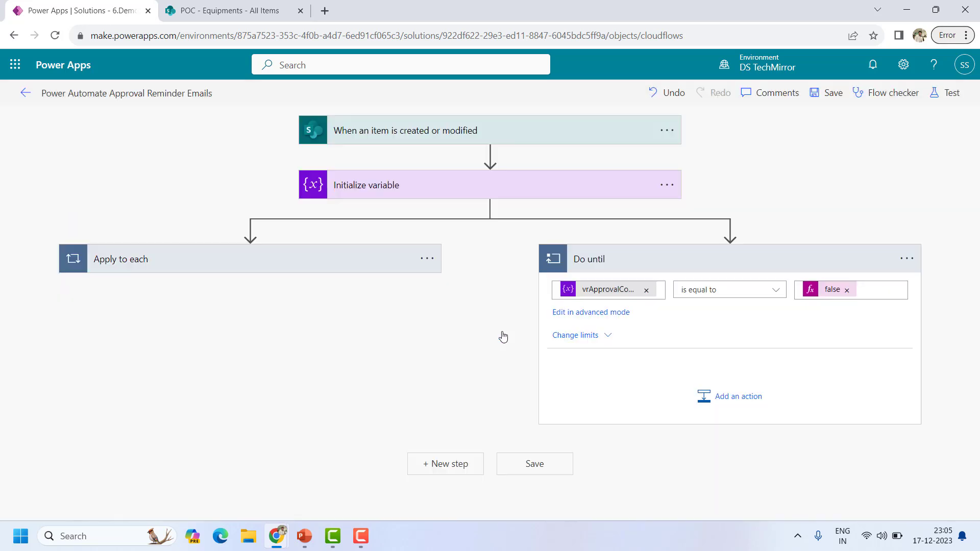
- Save the flow and reload the 6.DemoApps solution's Cloud flows page
{"action": "left_click", "coordinate": [832, 94]}
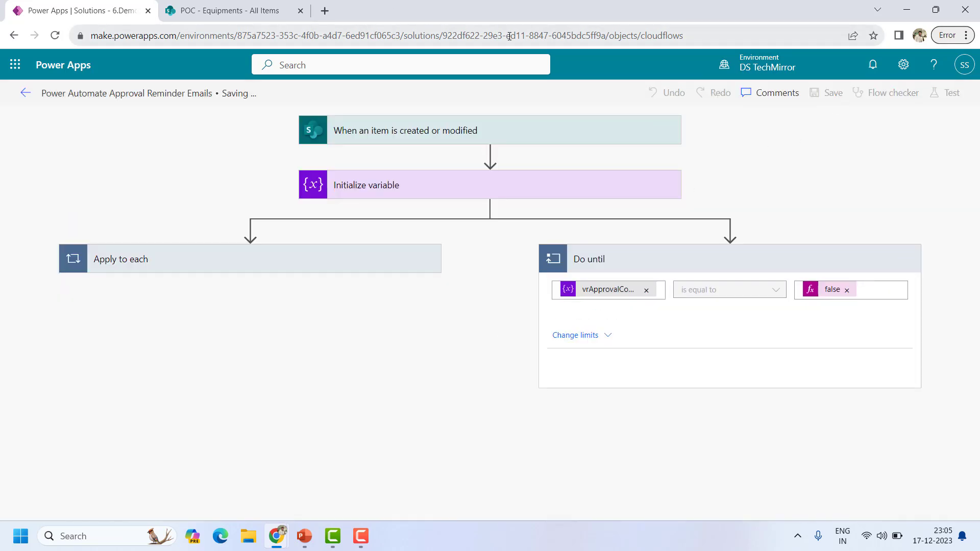
{"action": "left_click", "coordinate": [691, 36]}
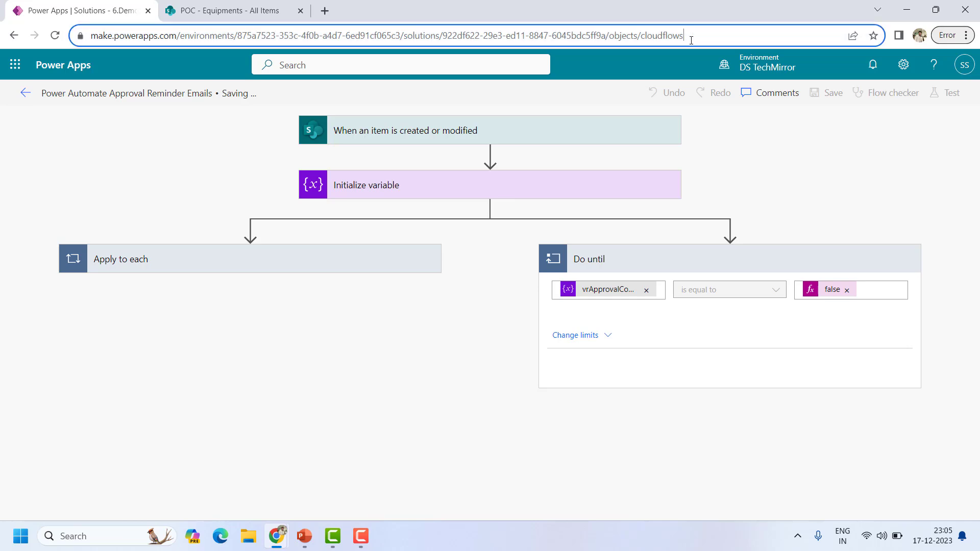
{"action": "key", "text": "Escape"}
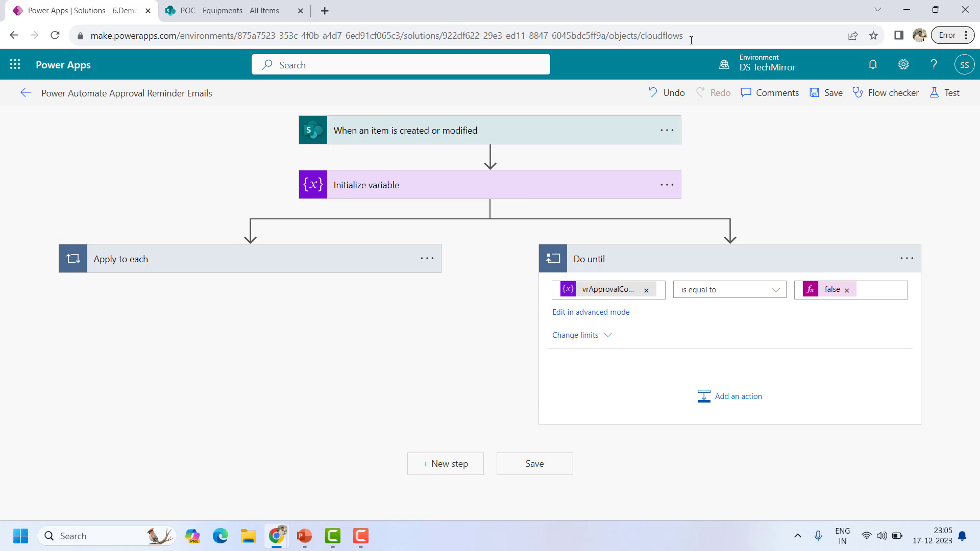
{"action": "left_click", "coordinate": [691, 40]}
{"action": "key", "text": "Return"}
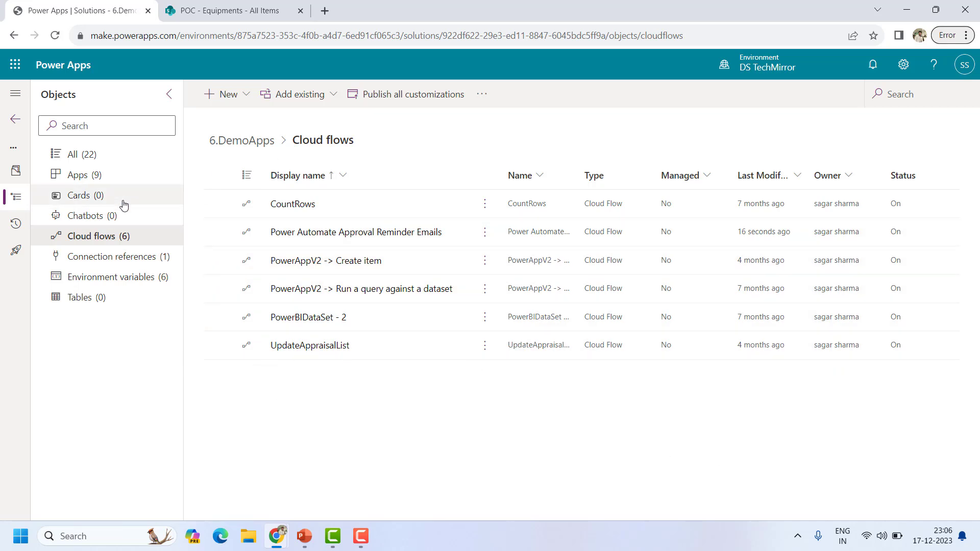
- Open the Power Automate Approval Reminder Emails flow for editing in a new browser tab
{"action": "left_click", "coordinate": [219, 231]}
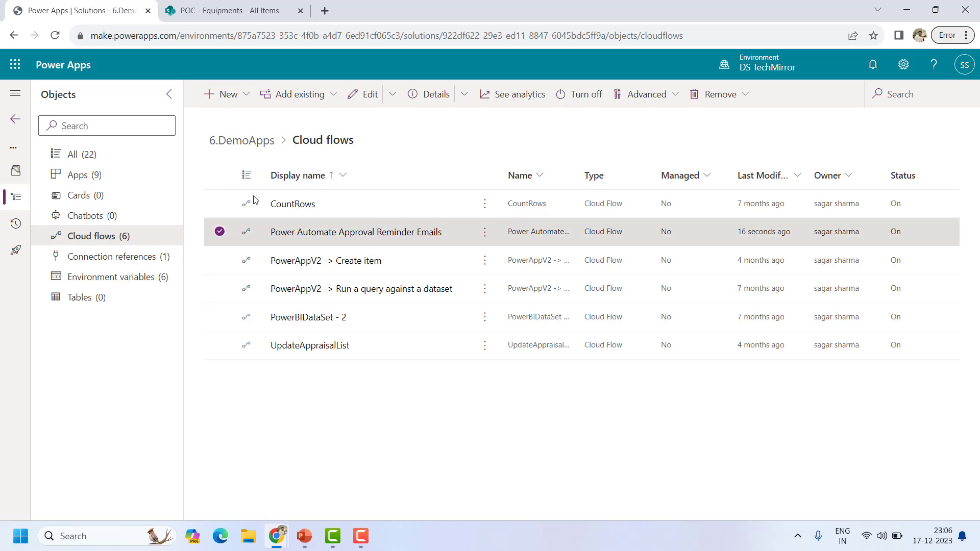
{"action": "left_click", "coordinate": [392, 95]}
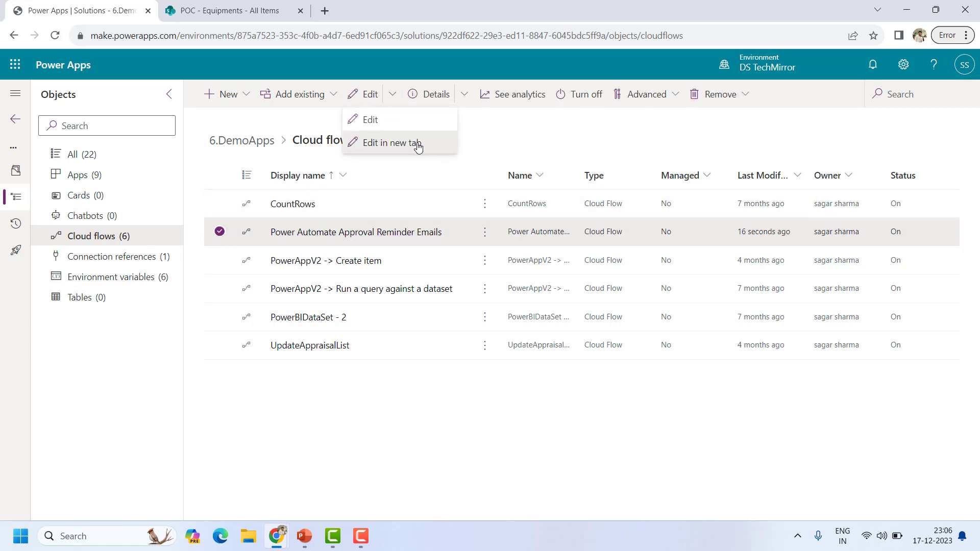
{"action": "left_click", "coordinate": [415, 143]}
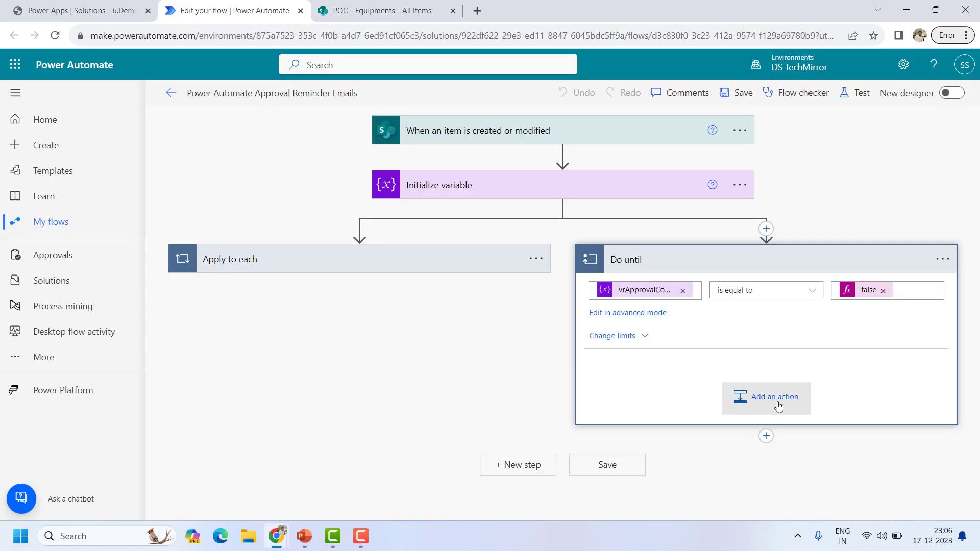
- Search for delay and add the Schedule Delay action inside the Do until loop
{"action": "left_click", "coordinate": [778, 404]}
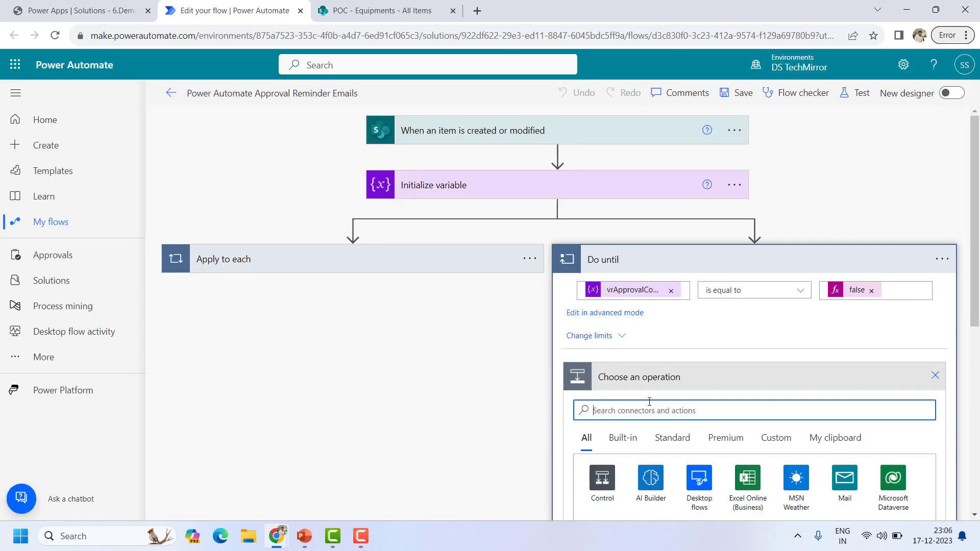
{"action": "type", "text": "delay"}
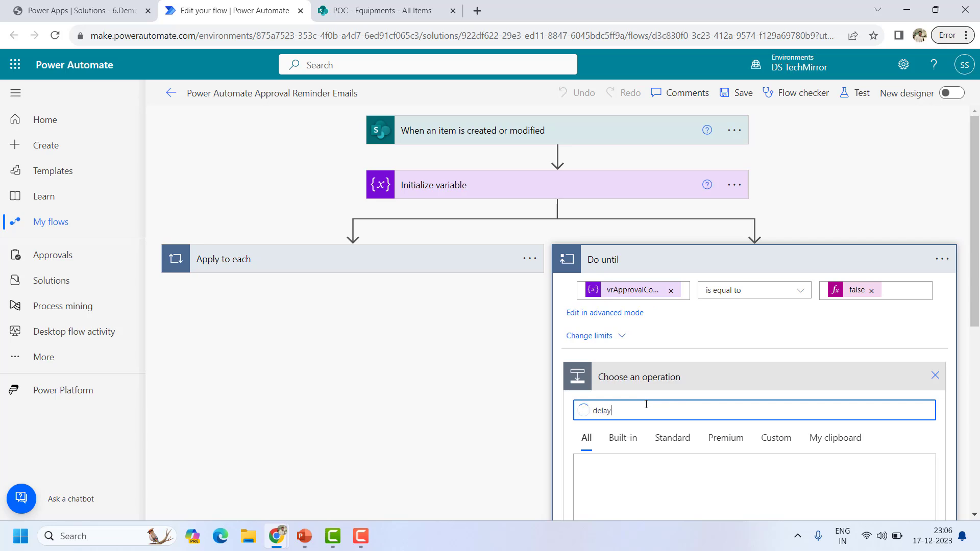
{"action": "scroll", "coordinate": [647, 404], "scroll_direction": "down", "scroll_amount": 3}
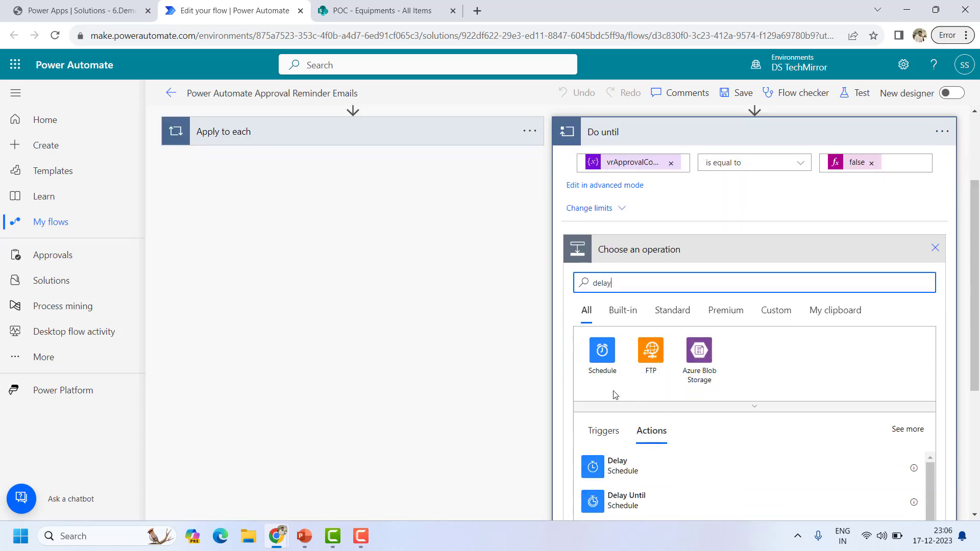
{"action": "left_click", "coordinate": [642, 470]}
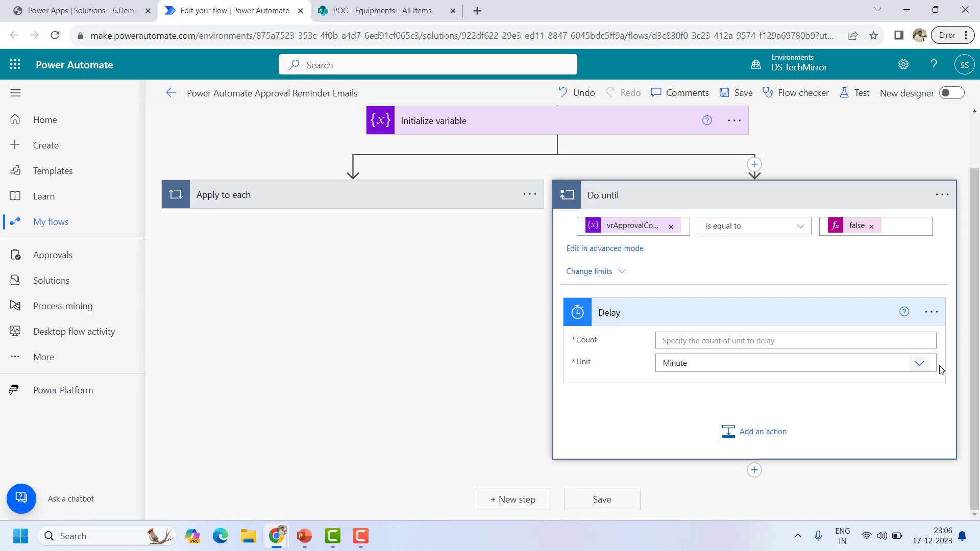
- Set the Delay action to a count of 3 with the unit Day, and collapse its card
{"action": "left_click", "coordinate": [807, 365]}
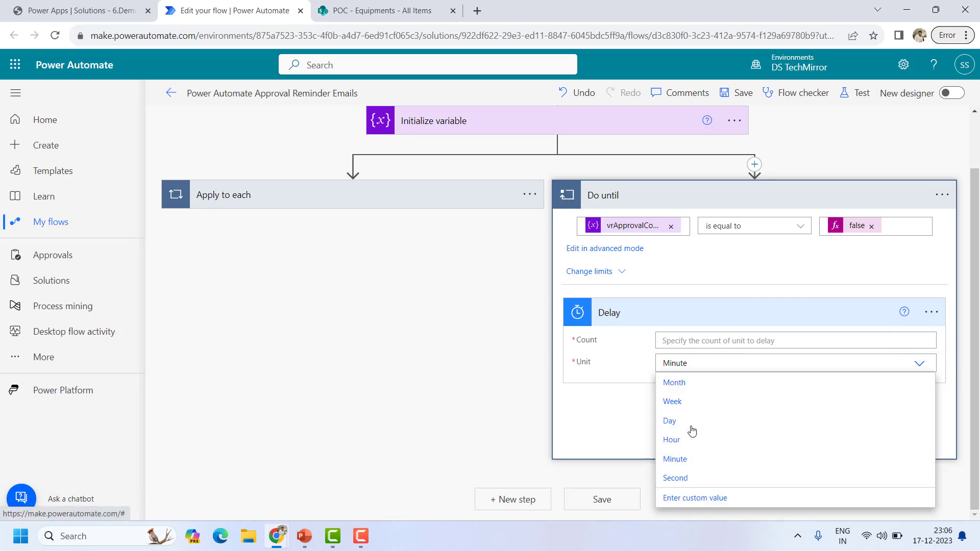
{"action": "left_click", "coordinate": [670, 421]}
{"action": "left_click", "coordinate": [706, 342]}
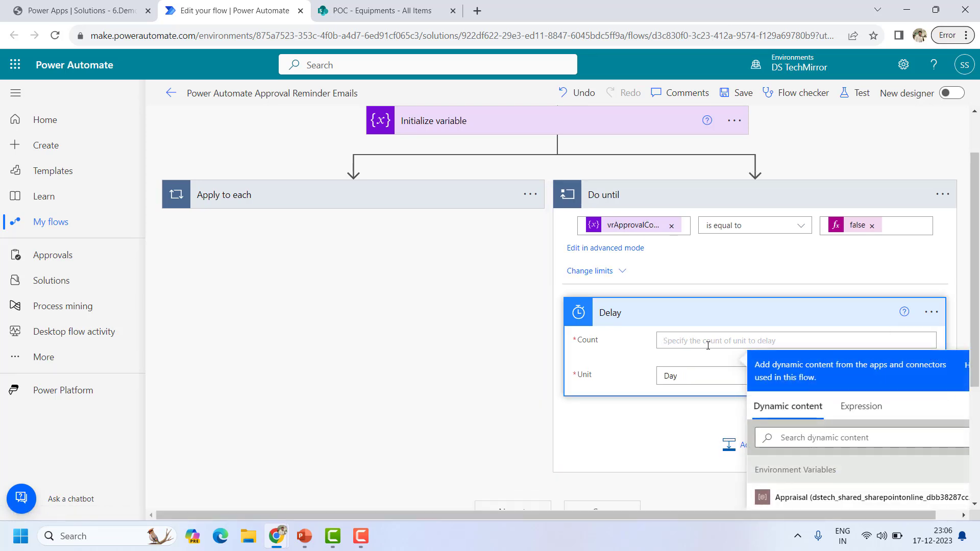
{"action": "type", "text": "3"}
{"action": "left_click", "coordinate": [603, 438]}
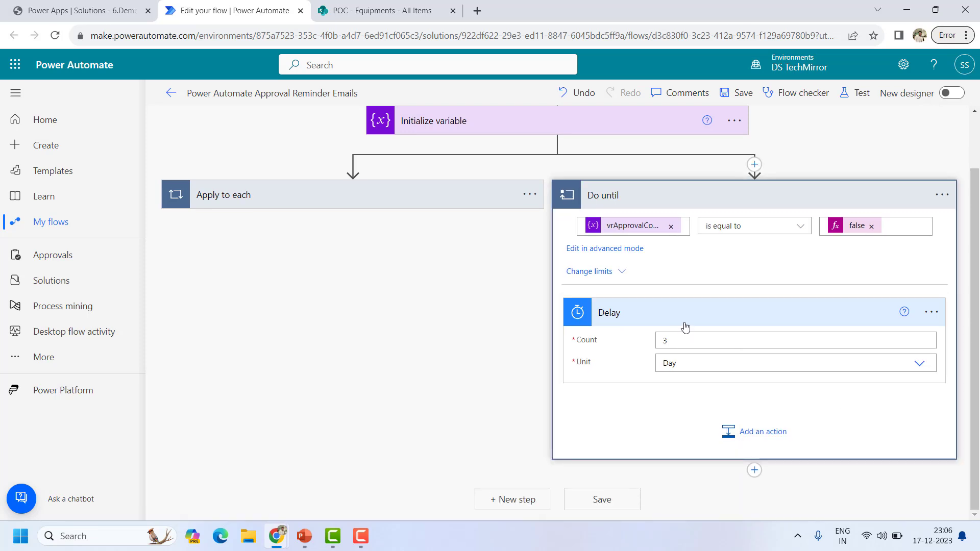
{"action": "left_click", "coordinate": [684, 324]}
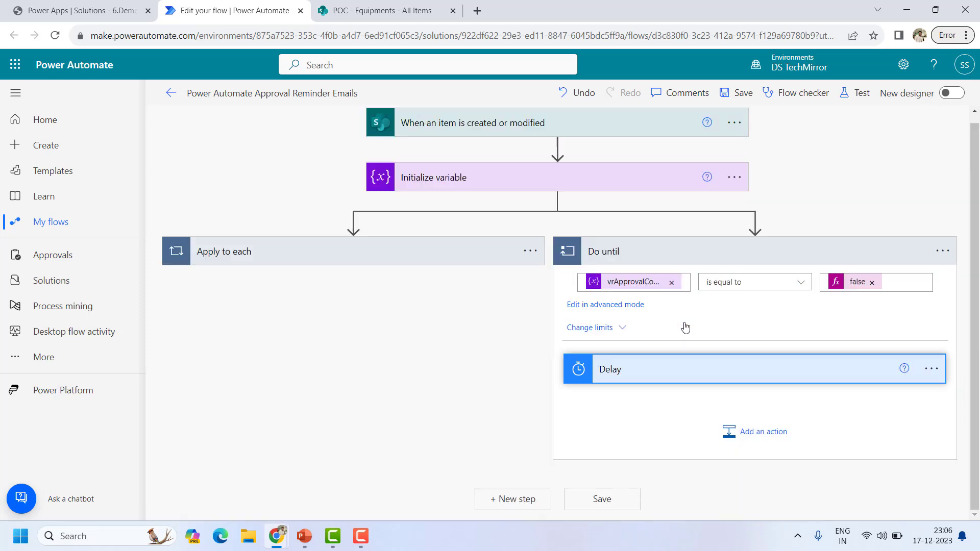
- Search for condition and add a Control Condition action after Delay inside the Do until loop
{"action": "left_click", "coordinate": [765, 444]}
{"action": "type", "text": "if"}
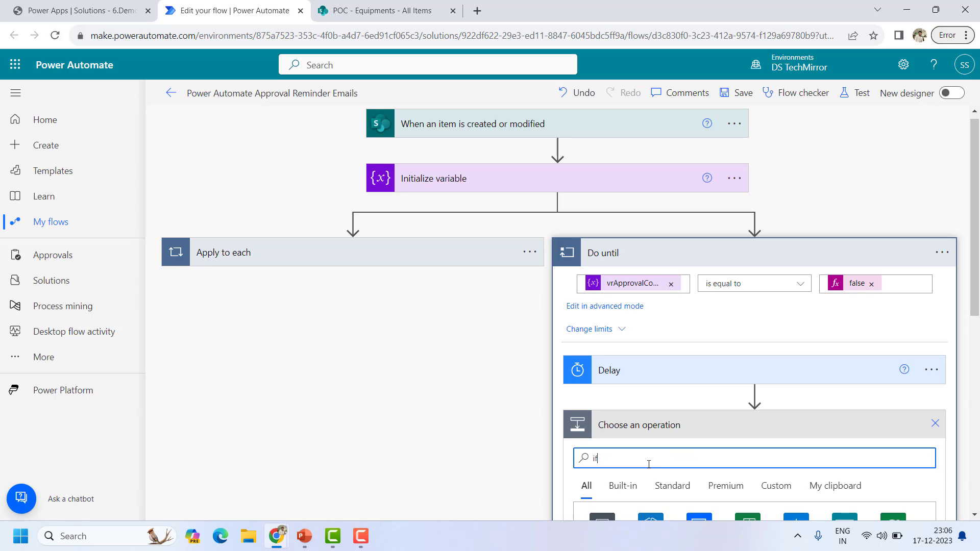
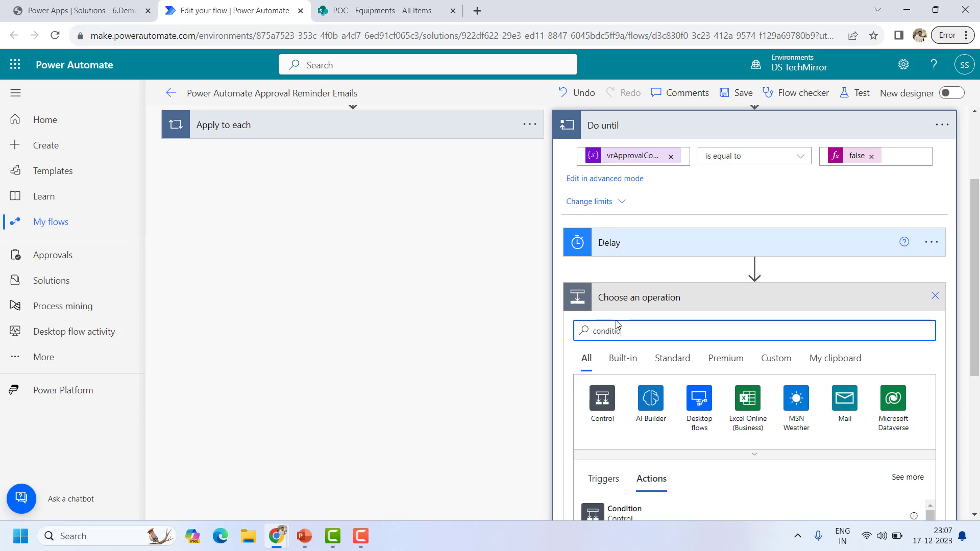
{"action": "scroll", "coordinate": [638, 332], "scroll_direction": "down", "scroll_amount": 3}
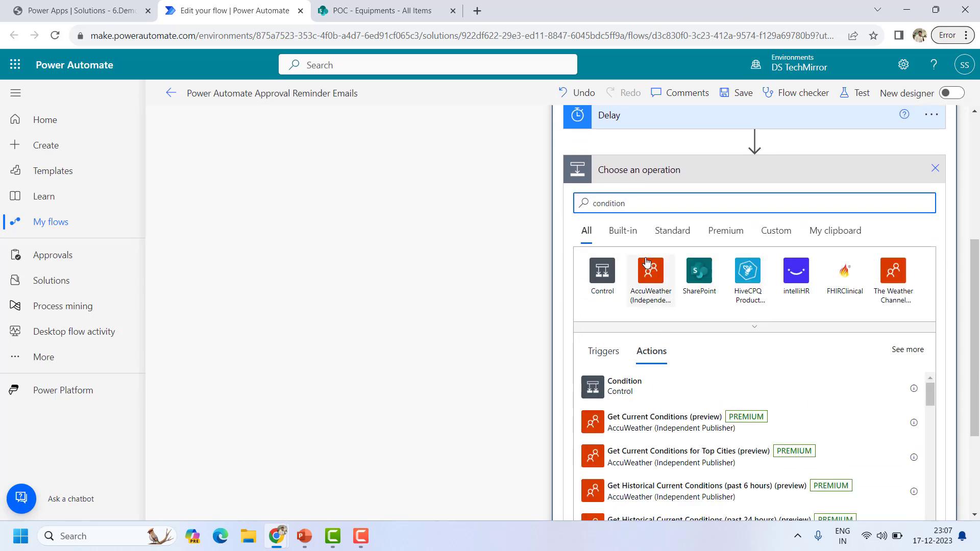
{"action": "left_click", "coordinate": [625, 388]}
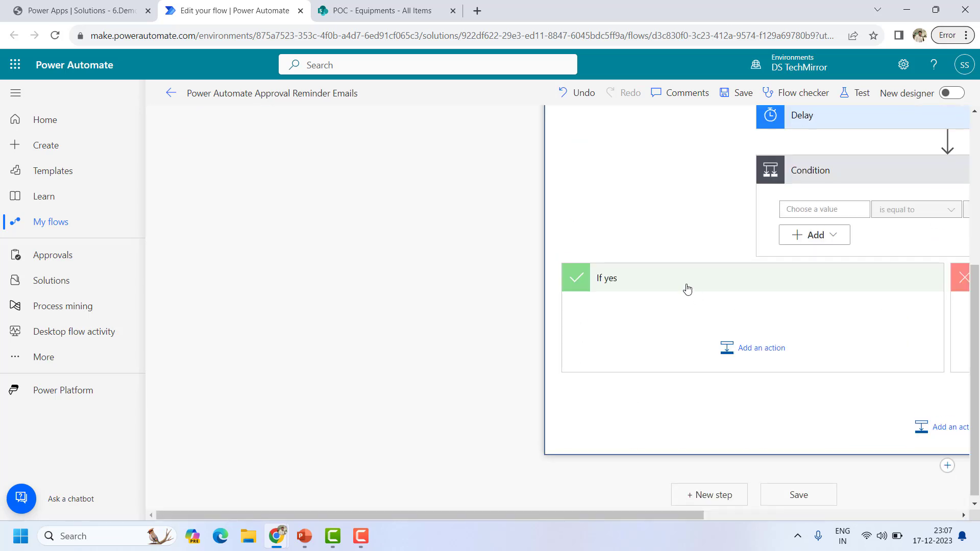
- Set the first value of the new Condition to the variable vrApprovalCompleted
{"action": "left_click_drag", "start_coordinate": [672, 515], "coordinate": [799, 516]}
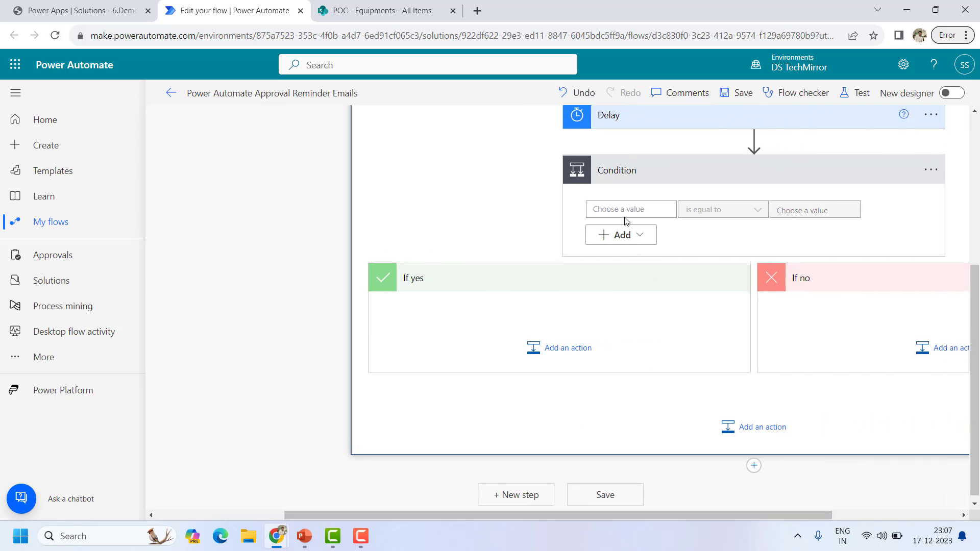
{"action": "left_click", "coordinate": [625, 214]}
{"action": "left_click", "coordinate": [766, 305]}
{"action": "type", "text": "vr"}
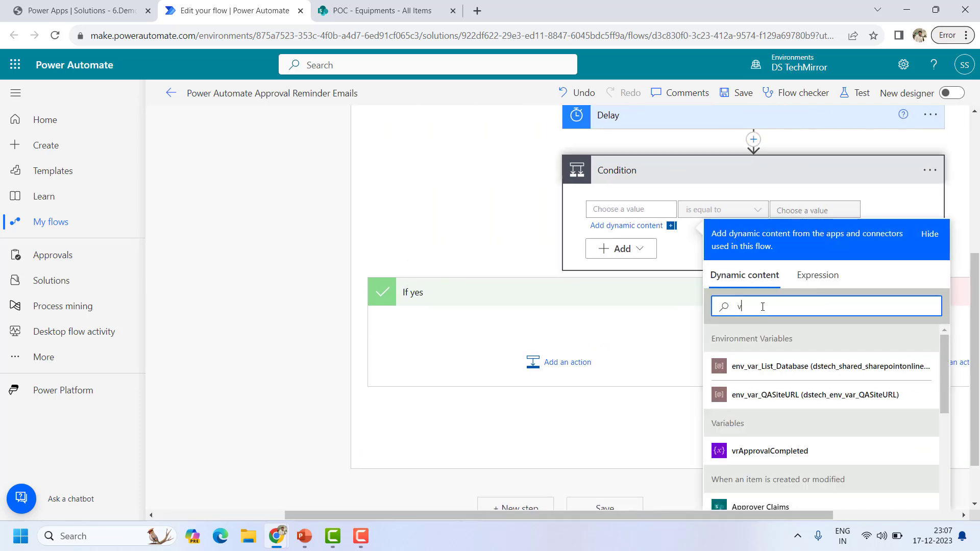
{"action": "left_click", "coordinate": [805, 378]}
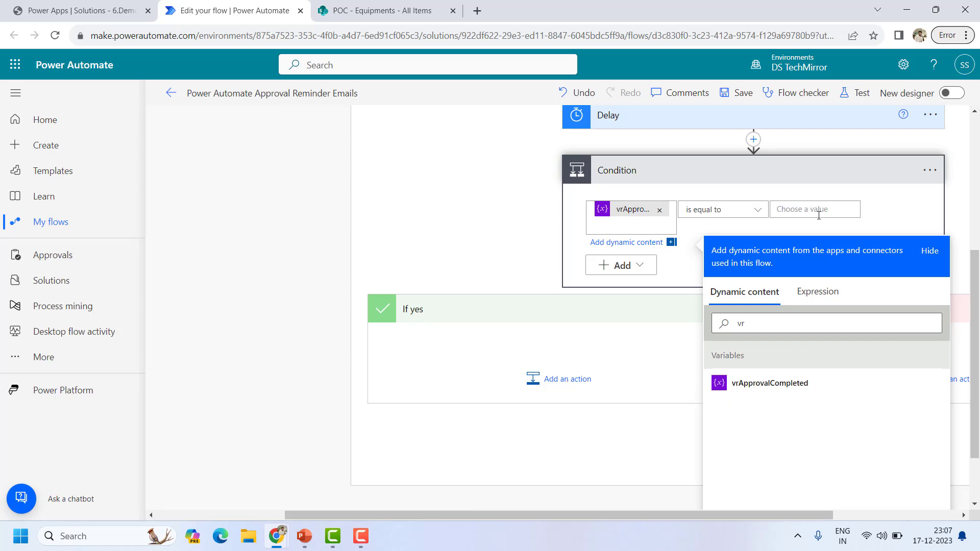
- Set the second value of the Condition to the expression false, keeping the comparison is equal to
{"action": "left_click", "coordinate": [825, 215]}
{"action": "left_click", "coordinate": [859, 287]}
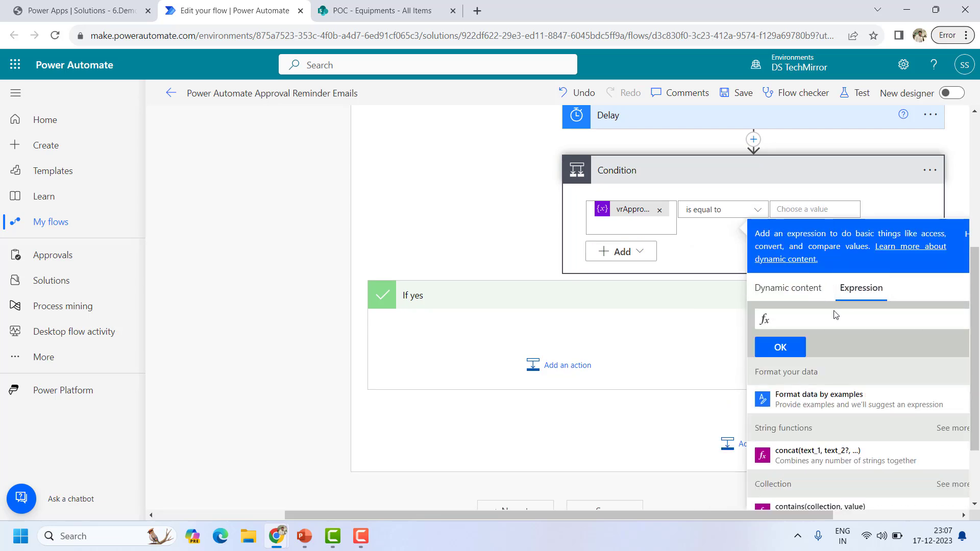
{"action": "type", "text": "false"}
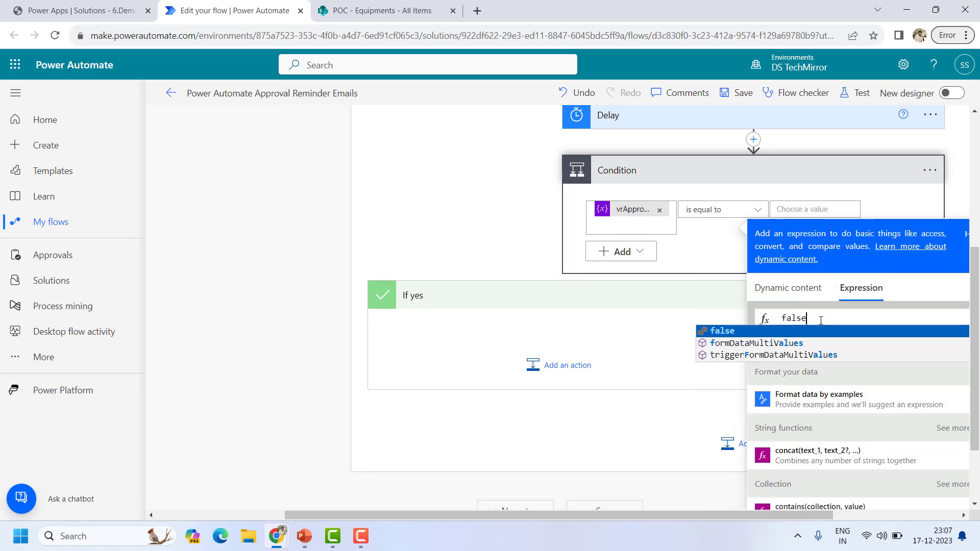
{"action": "left_click", "coordinate": [817, 331]}
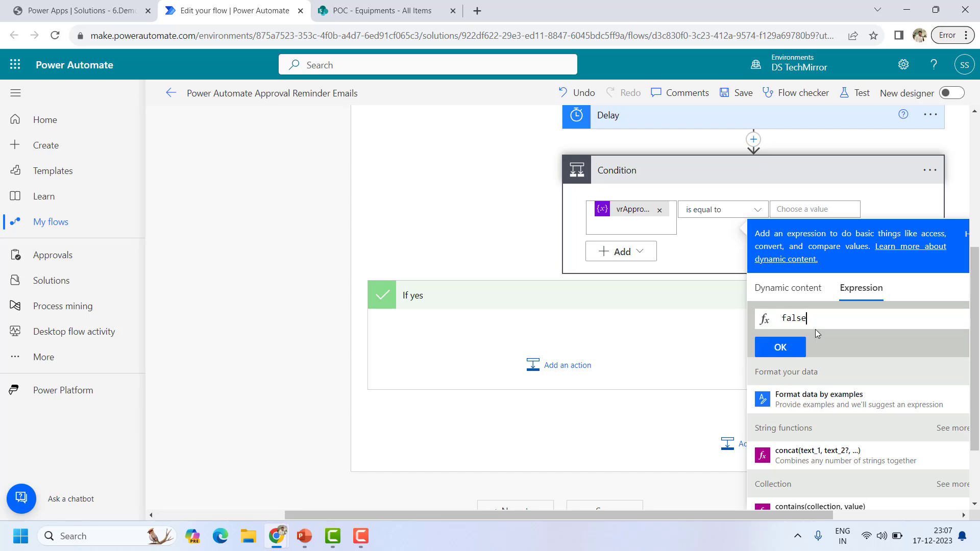
{"action": "left_click", "coordinate": [776, 345]}
- Start adding an action in the If yes branch, search for send email, and look through the listed actions
{"action": "left_click", "coordinate": [585, 357]}
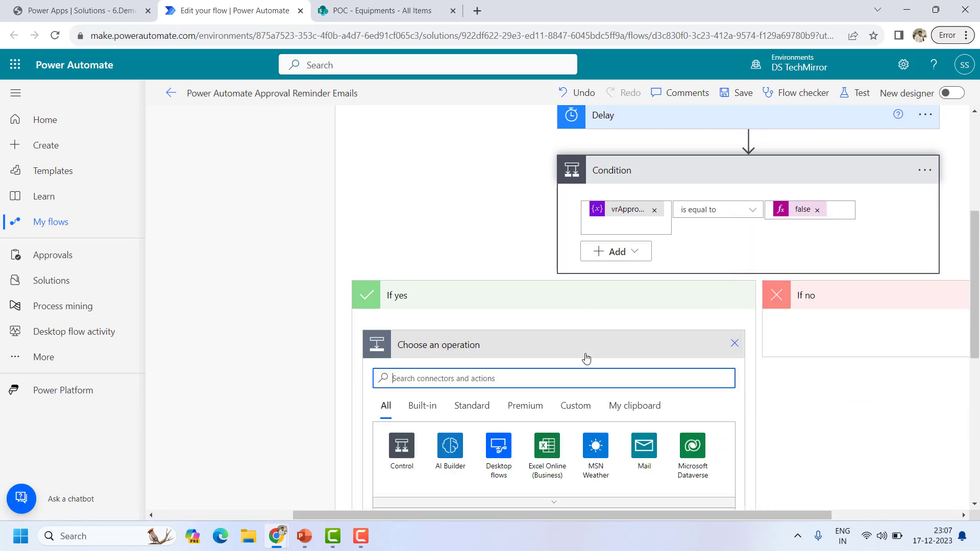
{"action": "type", "text": "se"}
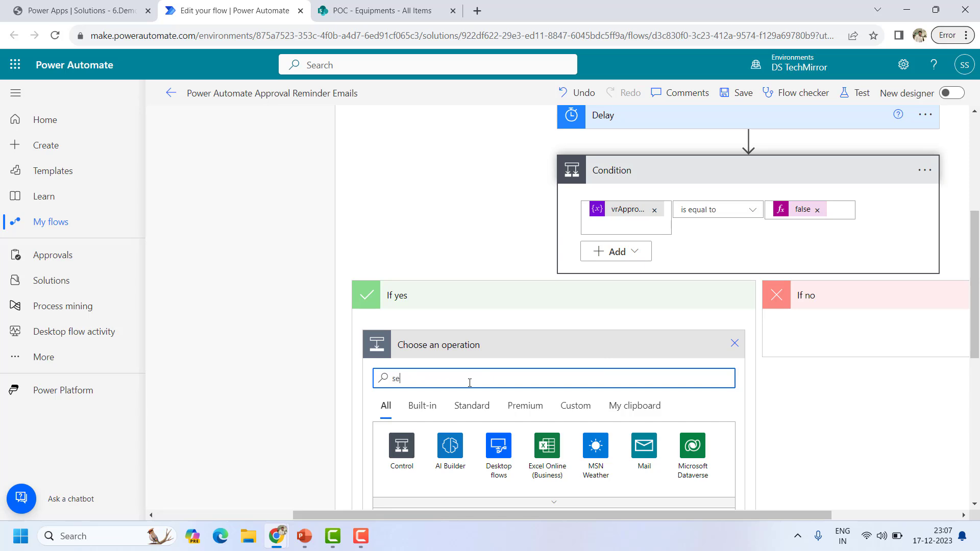
{"action": "type", "text": "end email"}
{"action": "scroll", "coordinate": [459, 352], "scroll_direction": "down", "scroll_amount": 3}
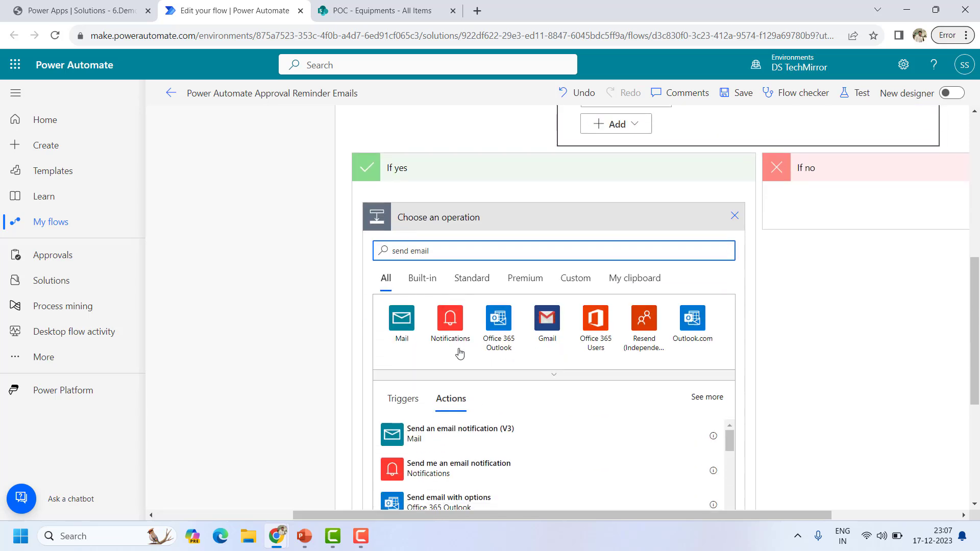
{"action": "scroll", "coordinate": [534, 432], "scroll_direction": "down", "scroll_amount": 2}
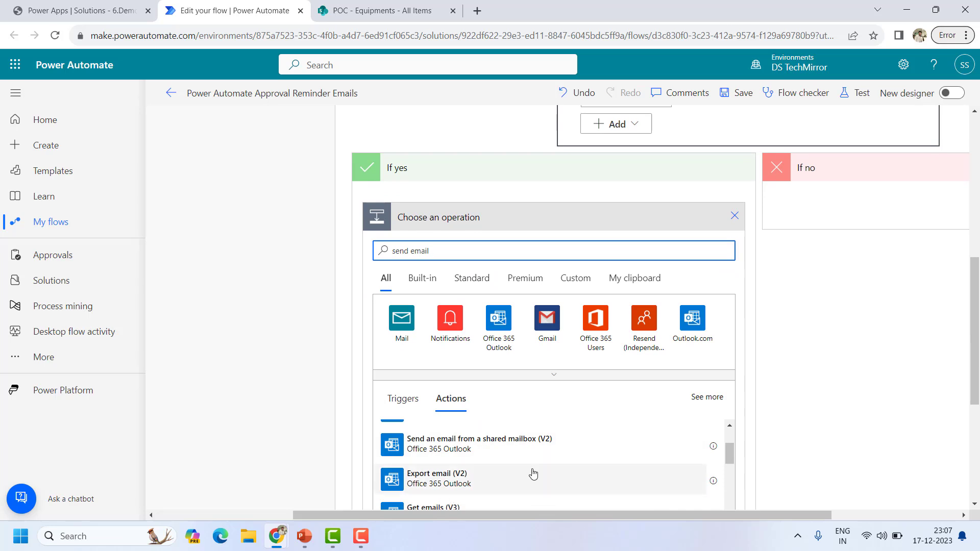
{"action": "scroll", "coordinate": [775, 357], "scroll_direction": "down", "scroll_amount": 3}
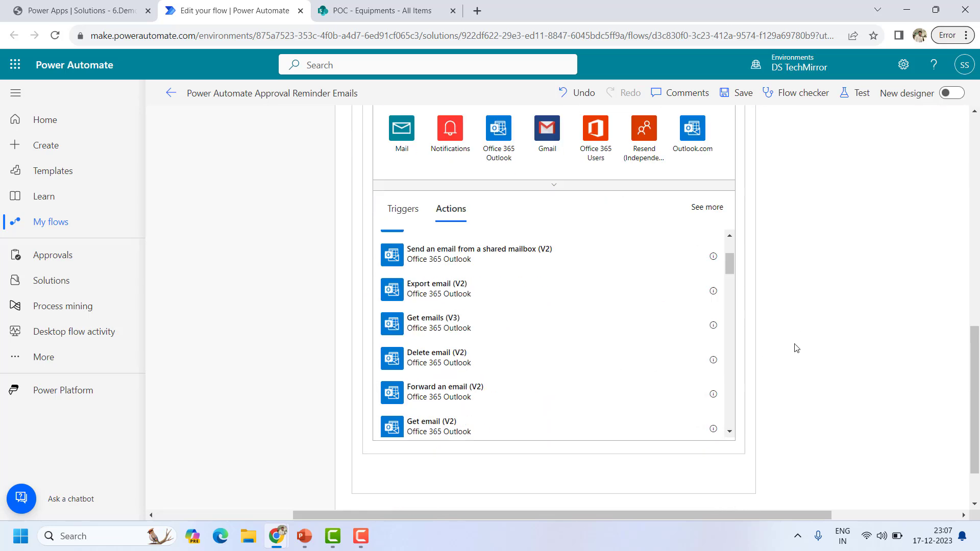
{"action": "scroll", "coordinate": [540, 296], "scroll_direction": "up", "scroll_amount": 3}
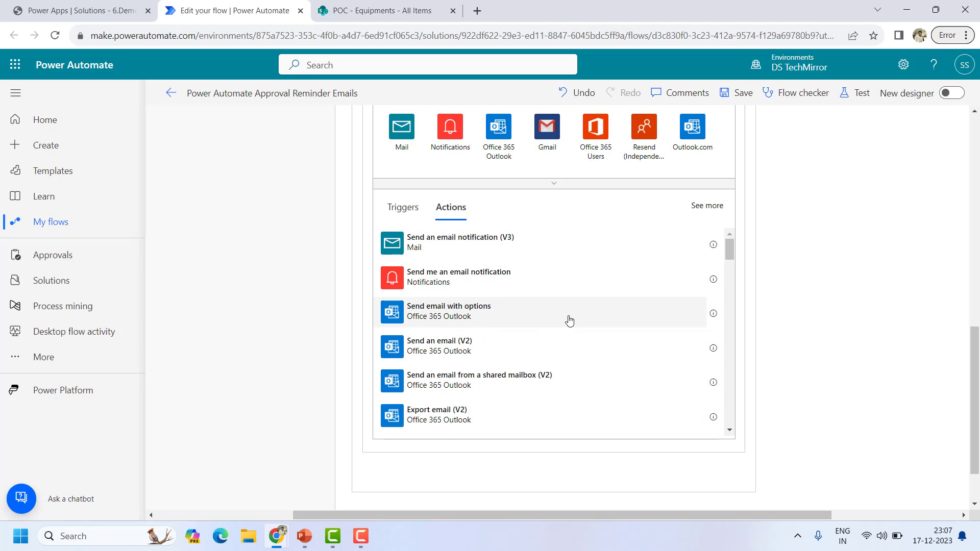
{"action": "scroll", "coordinate": [568, 320], "scroll_direction": "up", "scroll_amount": 3}
{"action": "scroll", "coordinate": [570, 320], "scroll_direction": "down", "scroll_amount": 5}
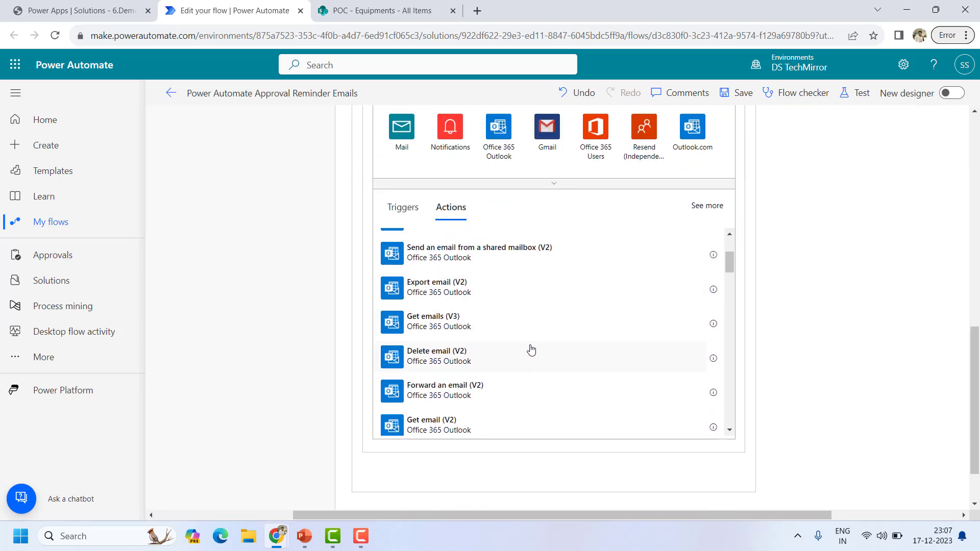
{"action": "scroll", "coordinate": [529, 346], "scroll_direction": "down", "scroll_amount": 2}
{"action": "scroll", "coordinate": [531, 350], "scroll_direction": "down", "scroll_amount": 4}
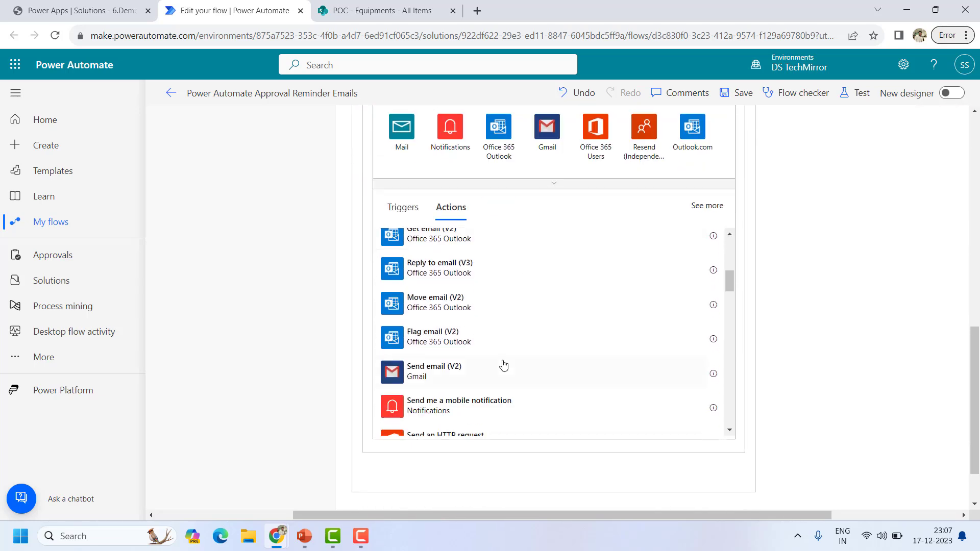
{"action": "scroll", "coordinate": [500, 368], "scroll_direction": "down", "scroll_amount": 2}
{"action": "scroll", "coordinate": [504, 345], "scroll_direction": "up", "scroll_amount": 6}
{"action": "scroll", "coordinate": [823, 372], "scroll_direction": "up", "scroll_amount": 8}
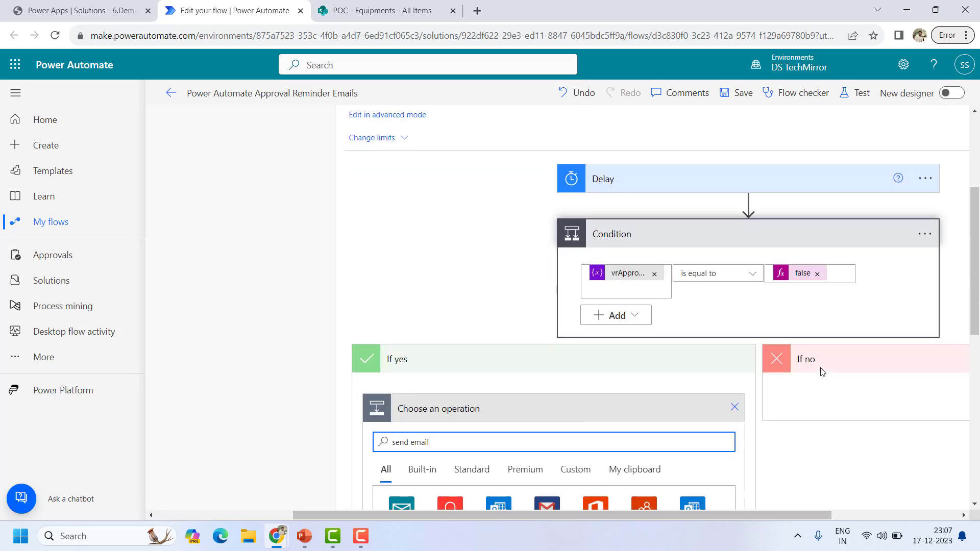
- Search for outlook instead and add the Office 365 Outlook Send an email (V2) action to the If yes branch
{"action": "key", "text": "ctrl+a"}
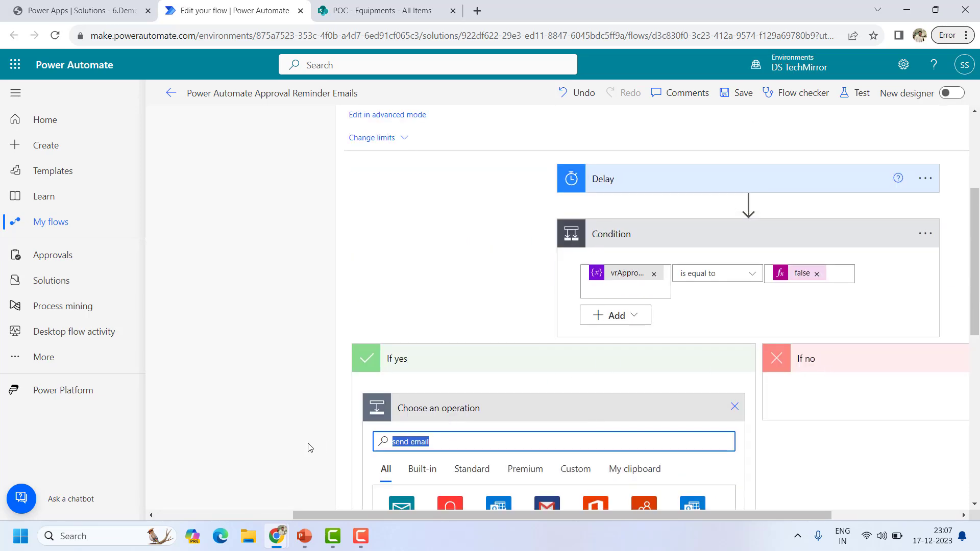
{"action": "type", "text": "outlook"}
{"action": "scroll", "coordinate": [448, 289], "scroll_direction": "down", "scroll_amount": 3}
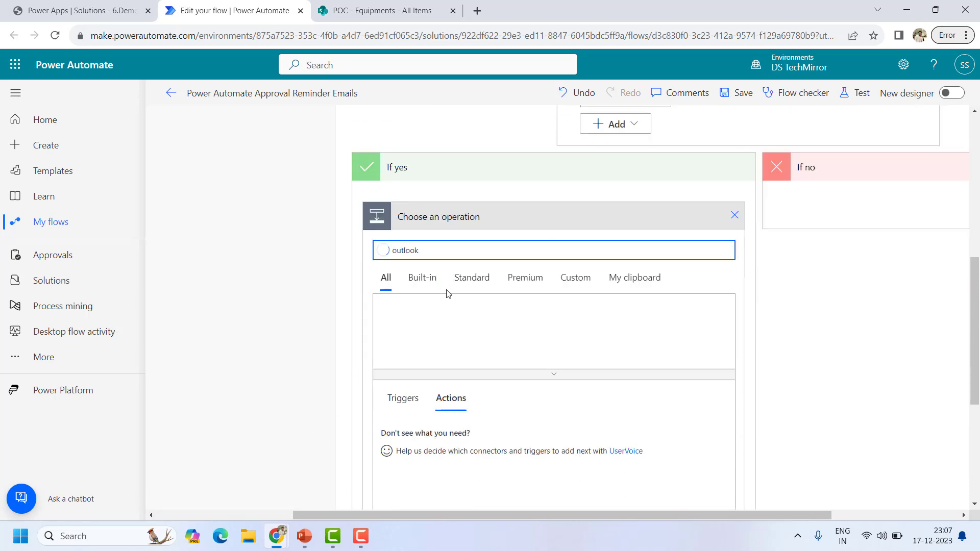
{"action": "left_click", "coordinate": [402, 320]}
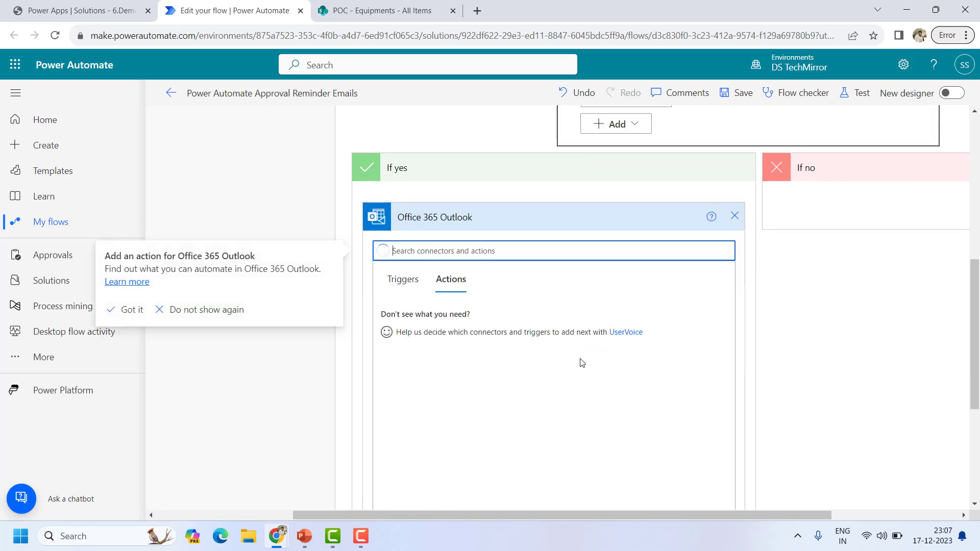
{"action": "scroll", "coordinate": [580, 361], "scroll_direction": "down", "scroll_amount": 6}
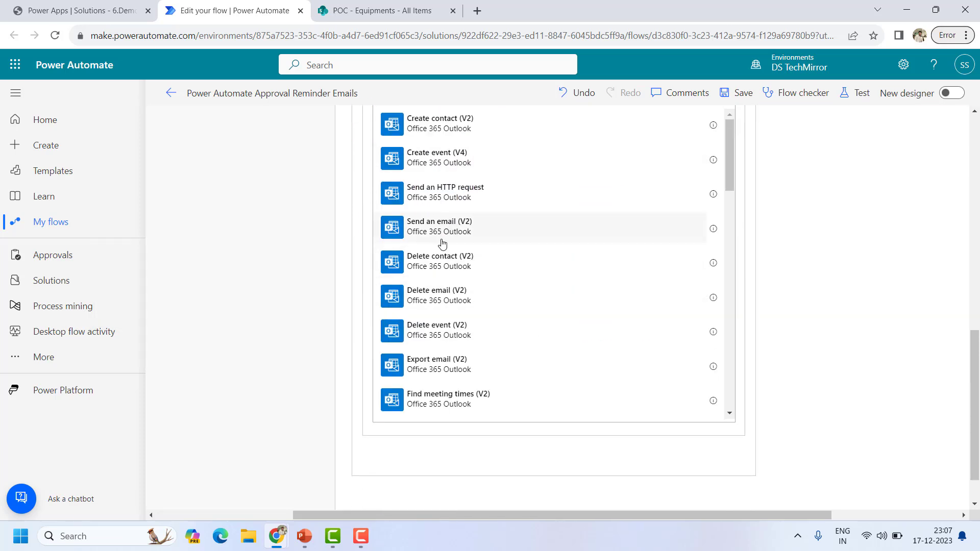
{"action": "left_click", "coordinate": [486, 234]}
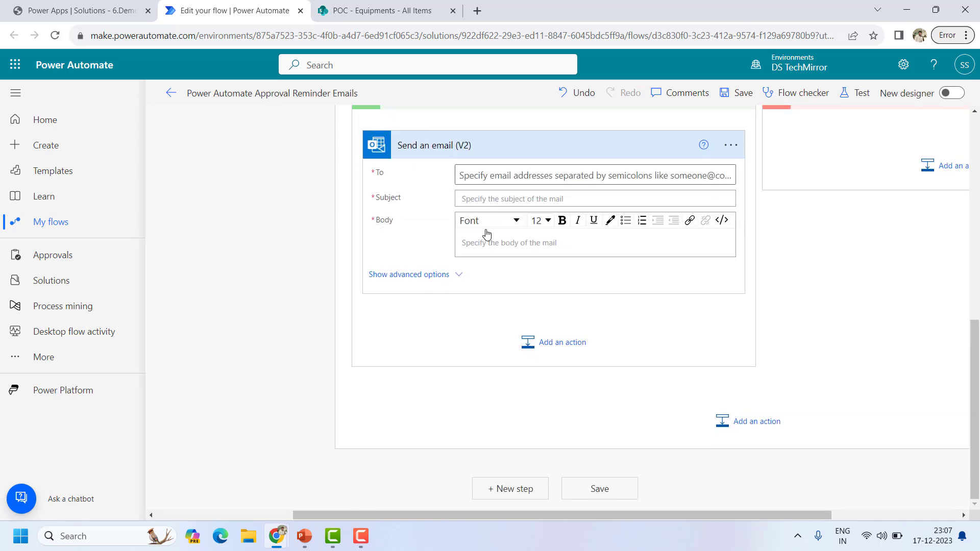
- Set the email's To field to the dynamic content Approver Email, found by searching for approver
{"action": "left_click", "coordinate": [503, 175]}
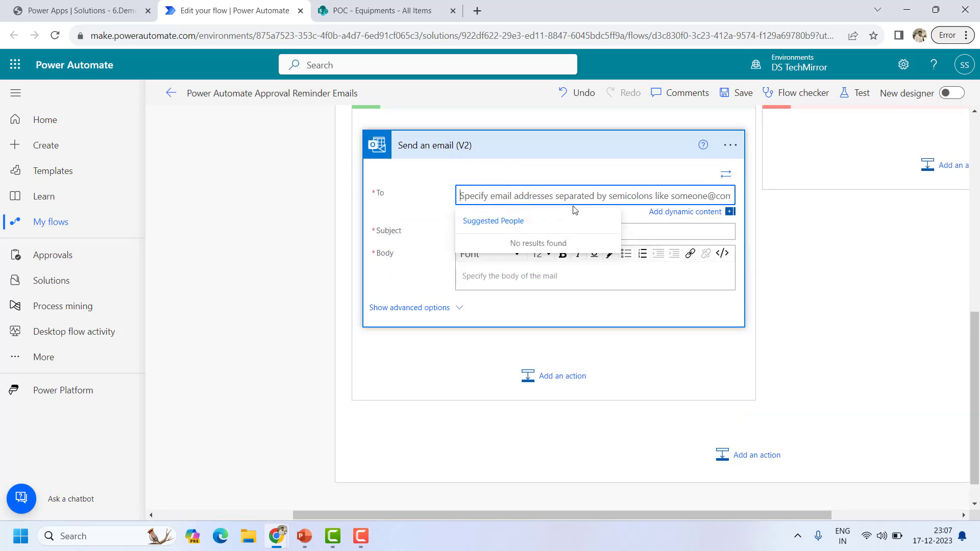
{"action": "left_click", "coordinate": [668, 212]}
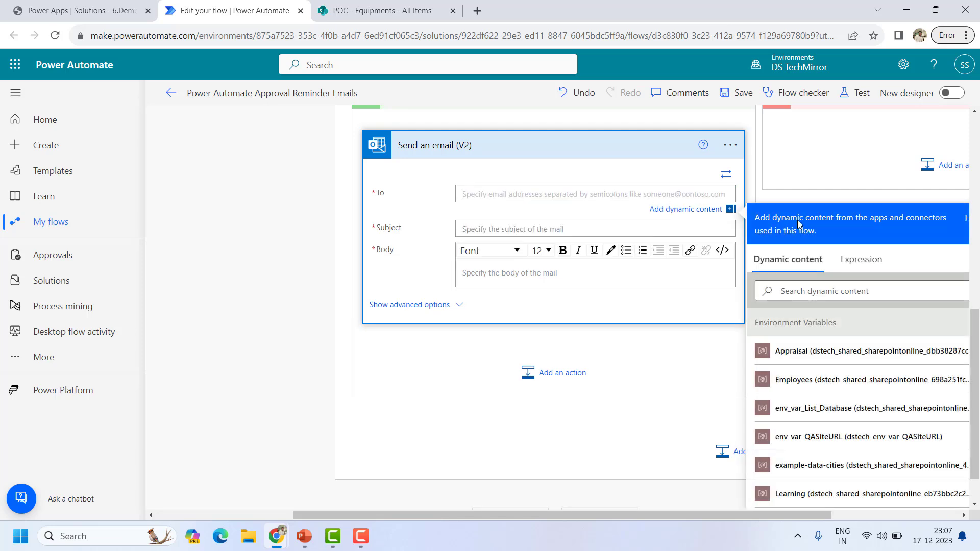
{"action": "type", "text": "approver"}
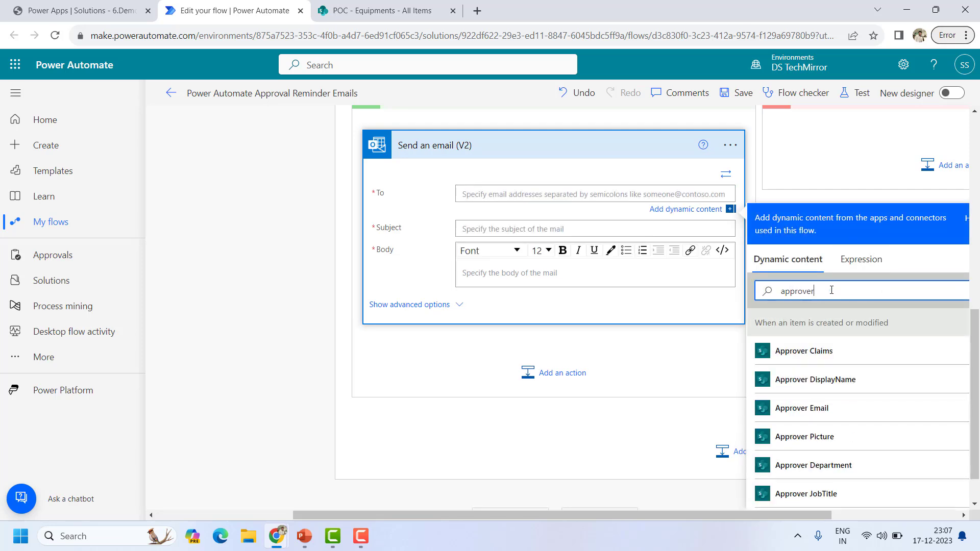
{"action": "left_click", "coordinate": [830, 408]}
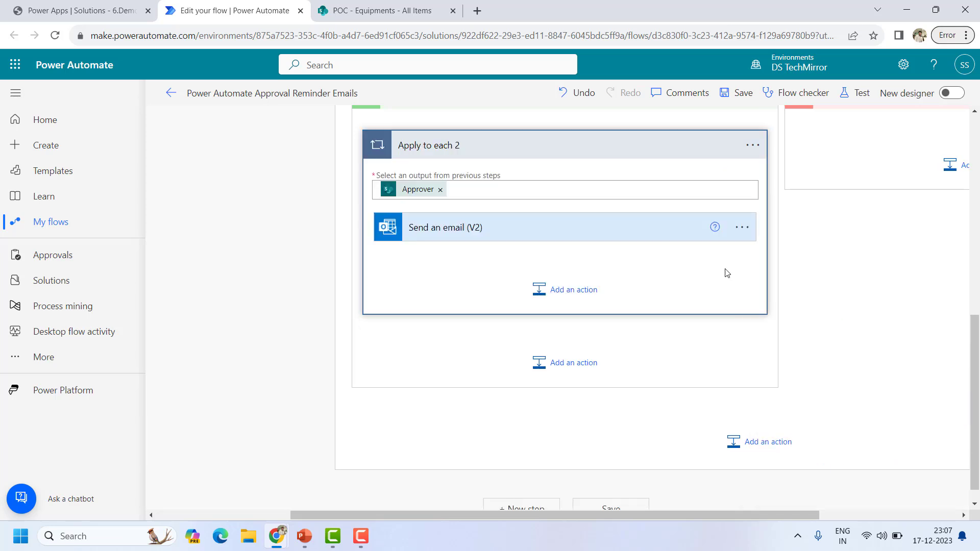
- Reopen the Send an email (V2) card, enter the subject "Reminder to take action", and copy that text into the body
{"action": "left_click", "coordinate": [523, 232]}
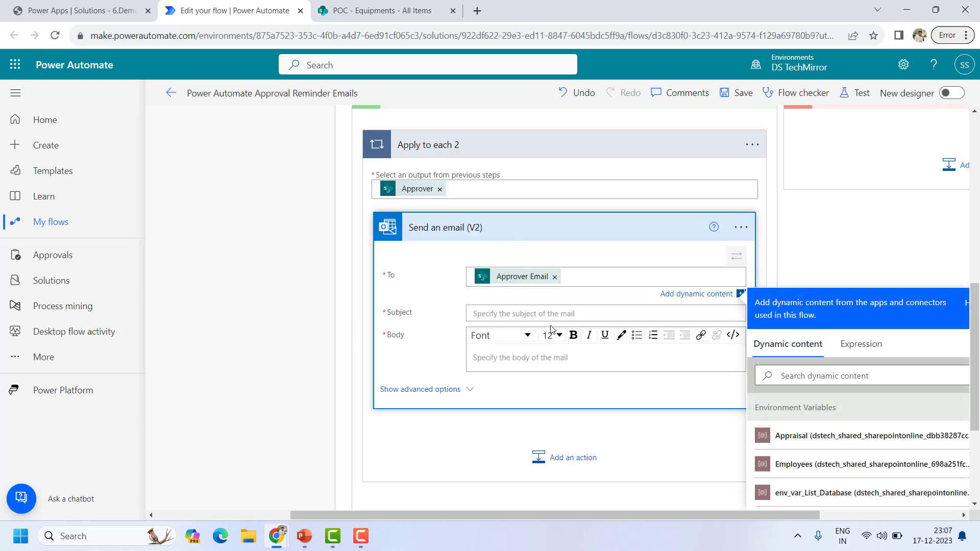
{"action": "left_click", "coordinate": [510, 308]}
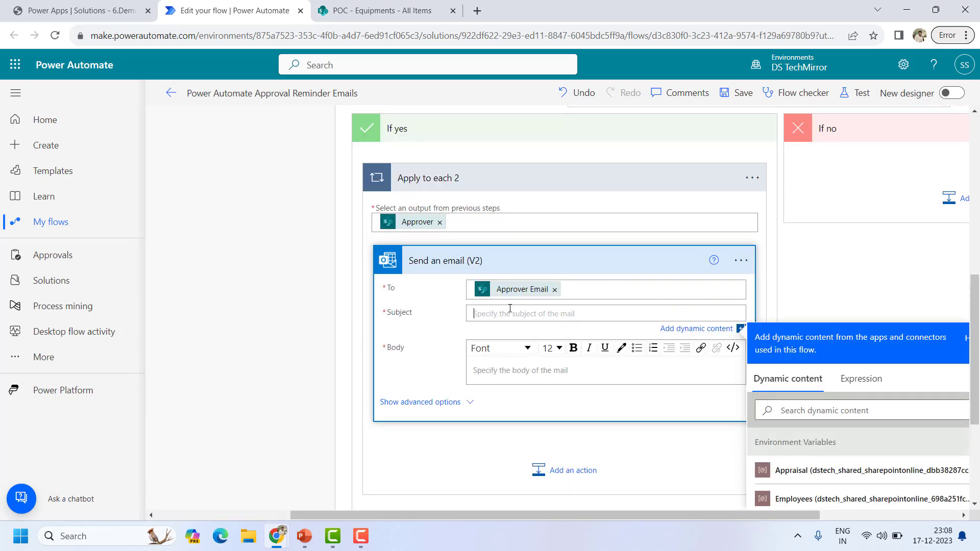
{"action": "type", "text": "Reminder to take action"}
{"action": "left_click", "coordinate": [535, 376]}
{"action": "left_click_drag", "start_coordinate": [556, 326], "coordinate": [396, 326]}
{"action": "key", "text": "ctrl+c"}
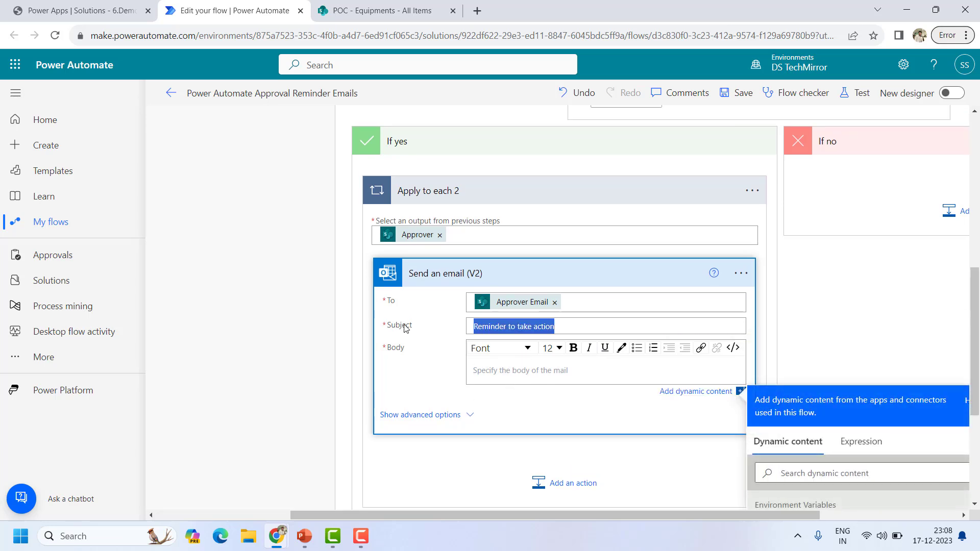
{"action": "left_click", "coordinate": [521, 383]}
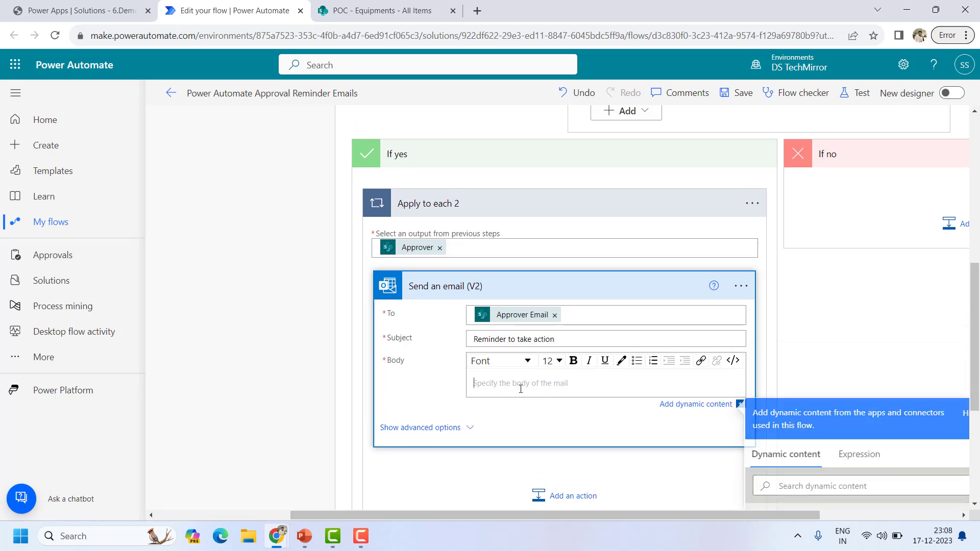
{"action": "key", "text": "ctrl+v"}
- Show the email action's advanced options and review them, dismissing the unrelated browser notification
{"action": "left_click", "coordinate": [420, 429]}
{"action": "scroll", "coordinate": [531, 398], "scroll_direction": "down", "scroll_amount": 3}
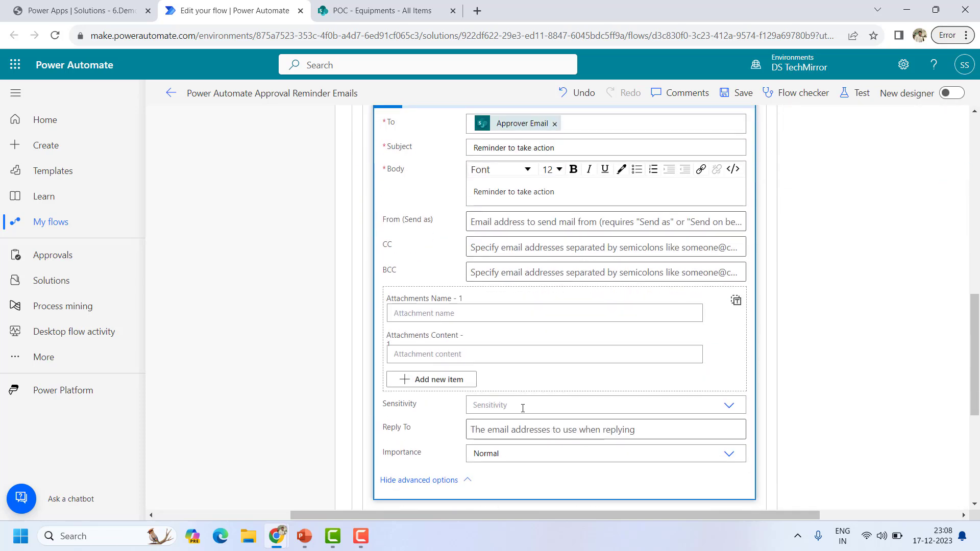
{"action": "scroll", "coordinate": [541, 384], "scroll_direction": "up", "scroll_amount": 6}
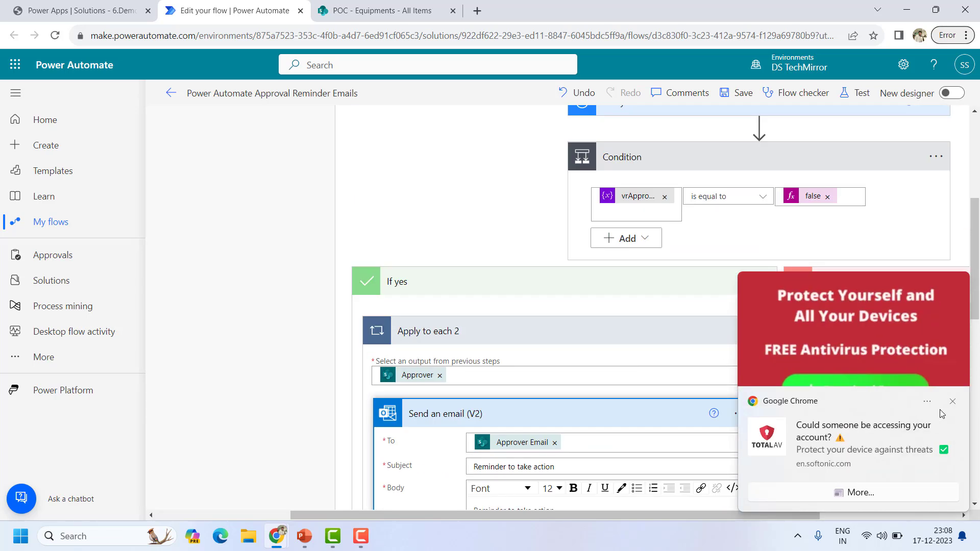
{"action": "left_click", "coordinate": [953, 402]}
- Collapse the Send an email (V2) card, the If yes branch and the Condition card
{"action": "left_click", "coordinate": [560, 413]}
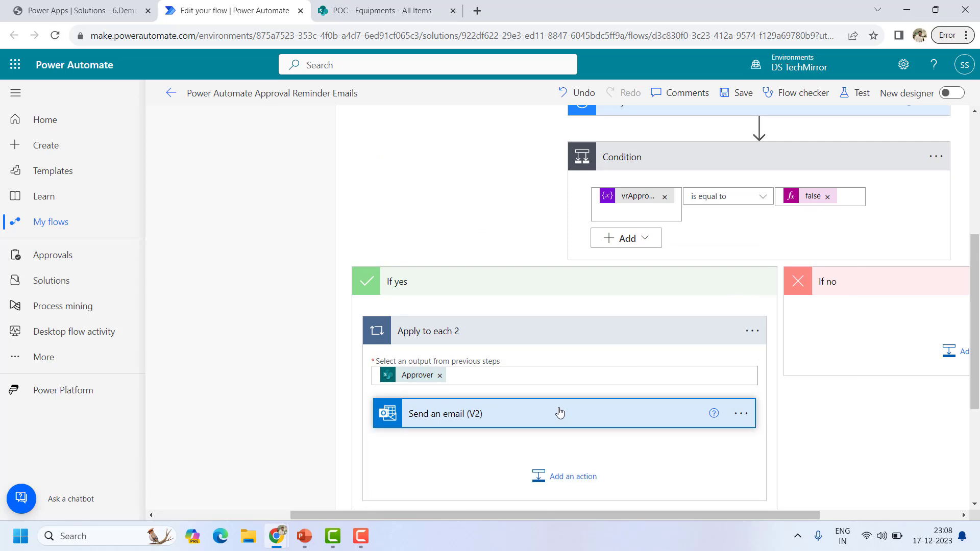
{"action": "left_click", "coordinate": [541, 284]}
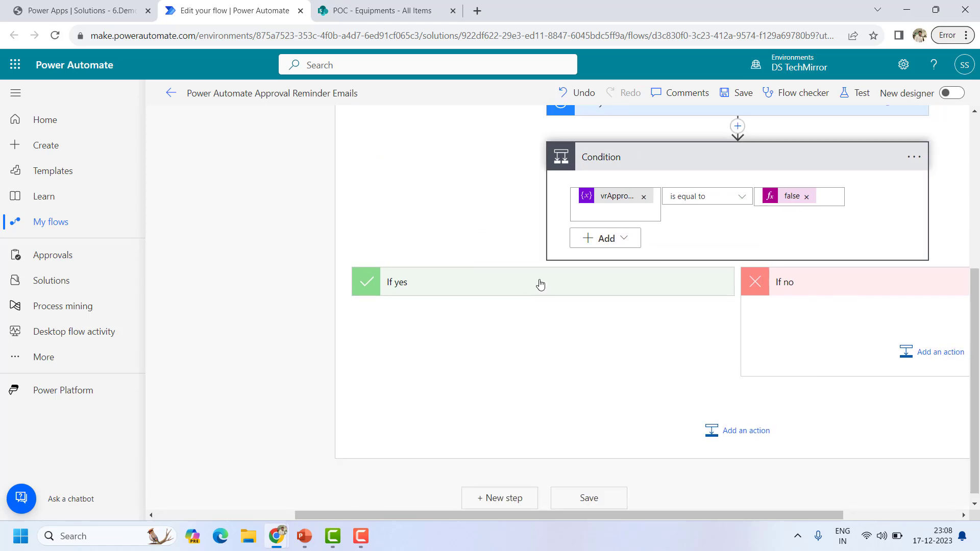
{"action": "left_click", "coordinate": [709, 159]}
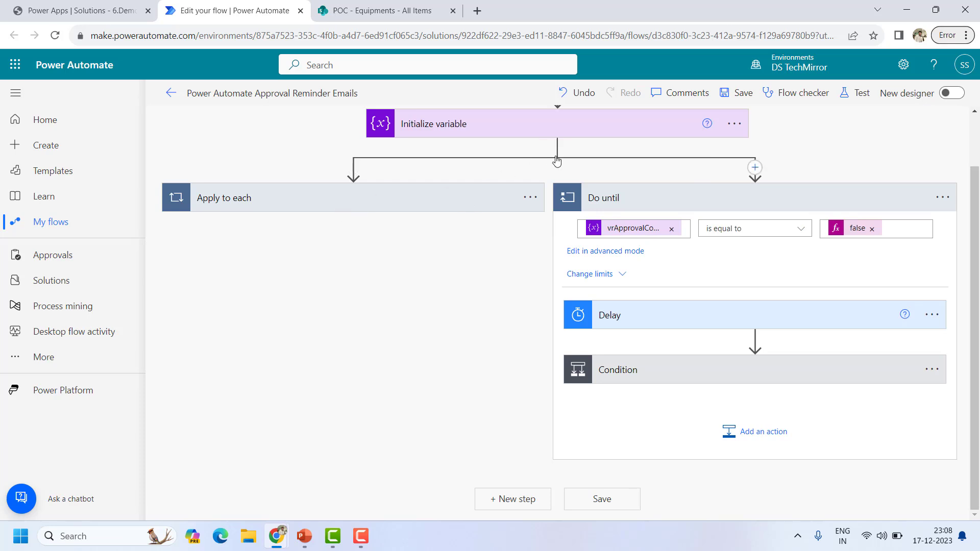
- Expand Apply to each and the Condition to review the approval branch alongside the Do until reminder branch
{"action": "left_click", "coordinate": [414, 203]}
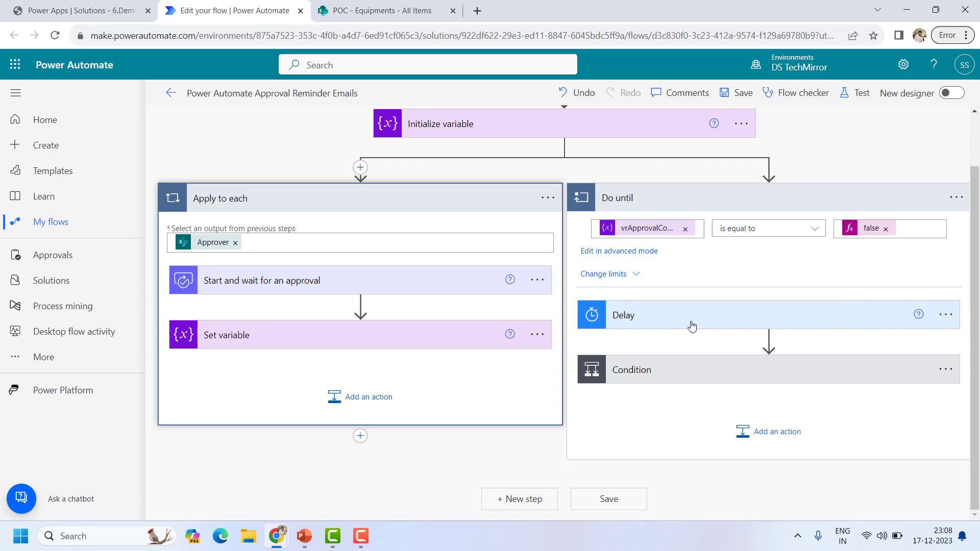
{"action": "left_click", "coordinate": [715, 380]}
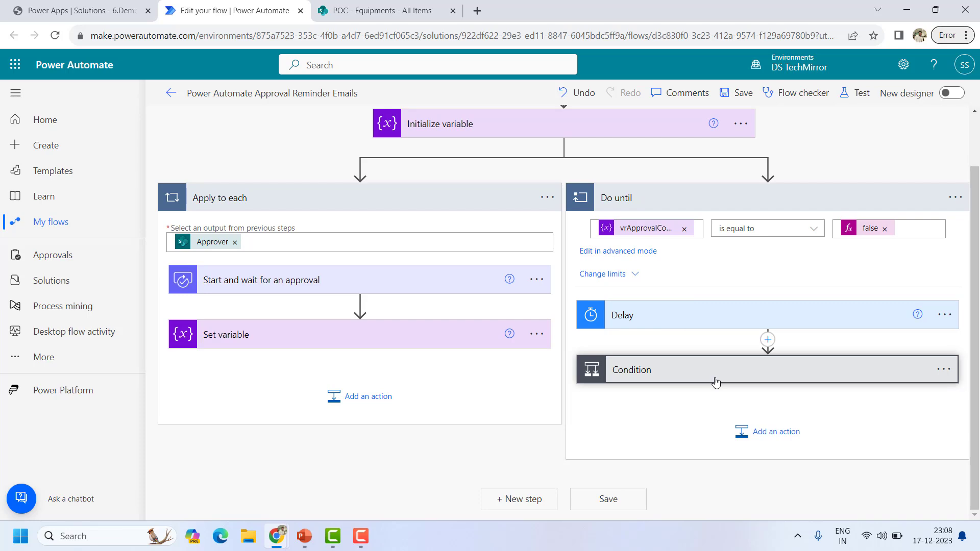
{"action": "scroll", "coordinate": [701, 388], "scroll_direction": "down", "scroll_amount": 2}
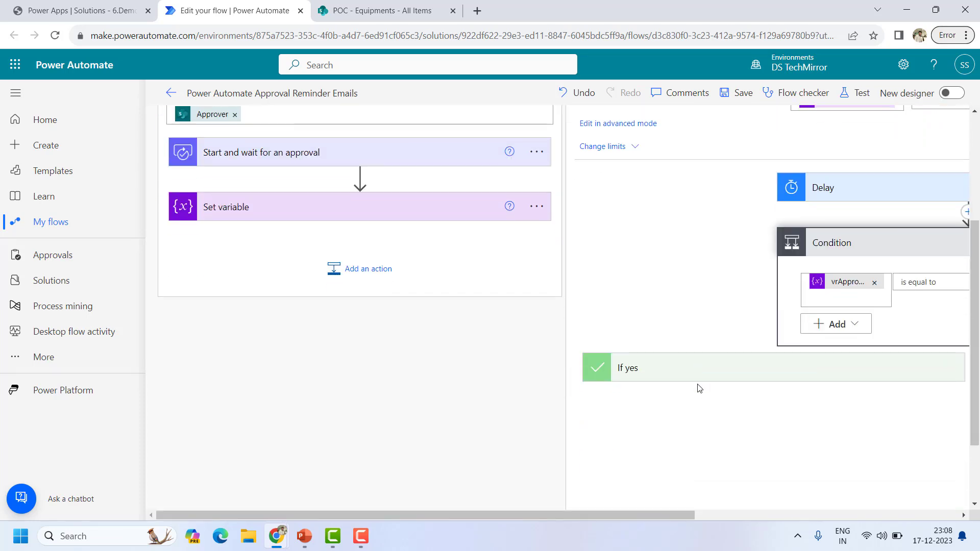
{"action": "scroll", "coordinate": [754, 346], "scroll_direction": "down", "scroll_amount": 2}
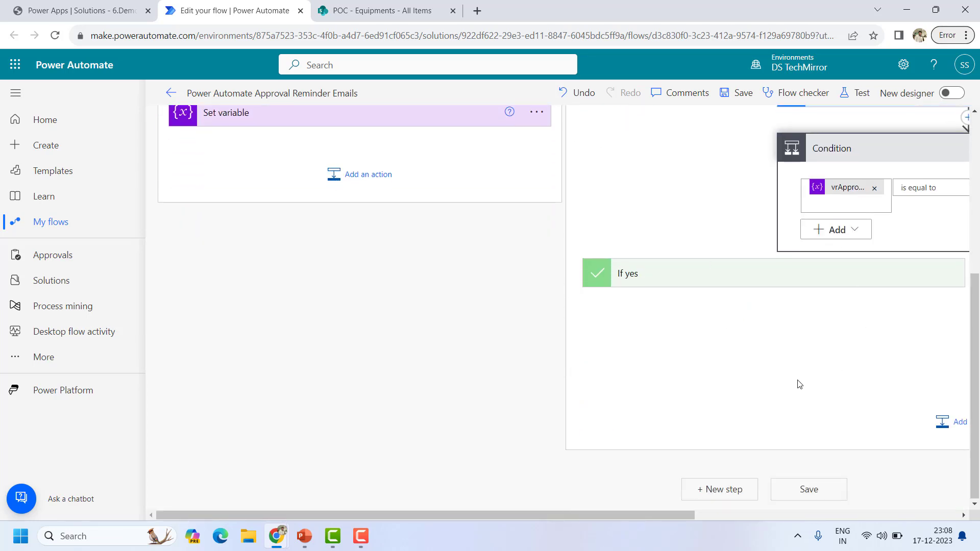
{"action": "scroll", "coordinate": [798, 385], "scroll_direction": "up", "scroll_amount": 5}
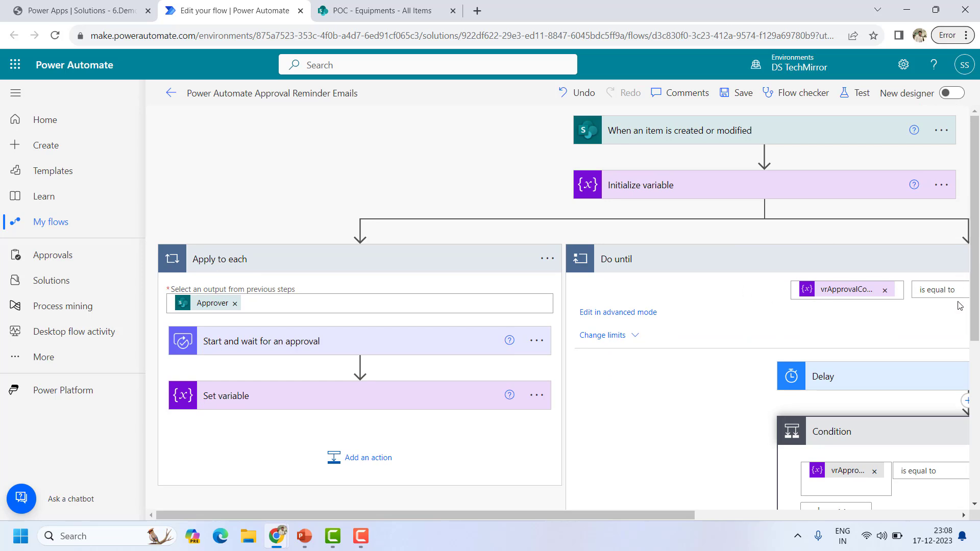
- Review the Delay and Condition in the Do until branch and save the flow
{"action": "scroll", "coordinate": [881, 375], "scroll_direction": "down", "scroll_amount": 1}
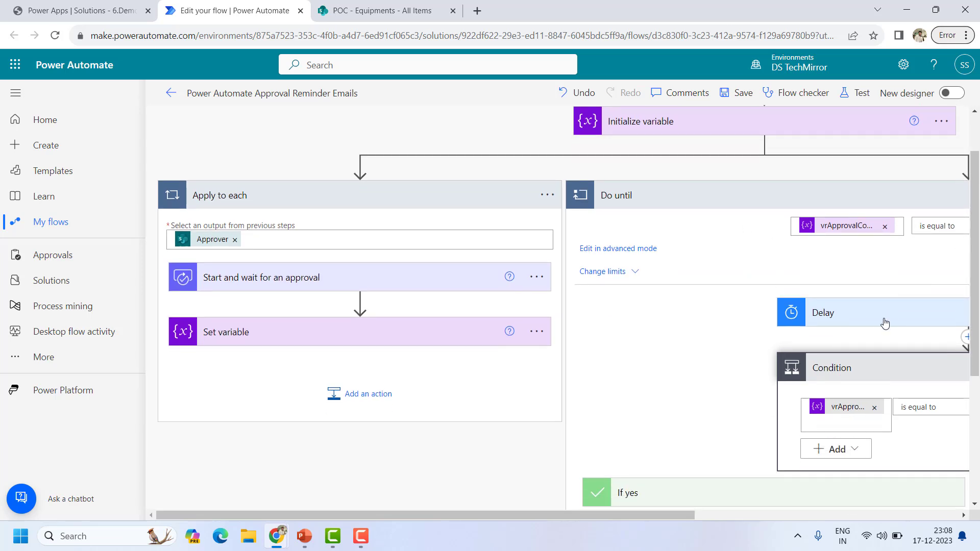
{"action": "scroll", "coordinate": [885, 324], "scroll_direction": "down", "scroll_amount": 1}
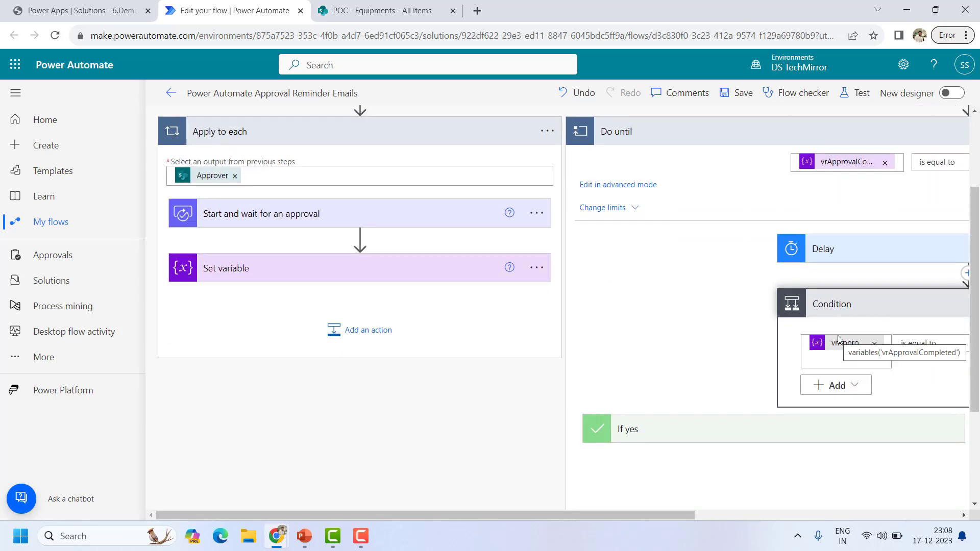
{"action": "left_click", "coordinate": [250, 268]}
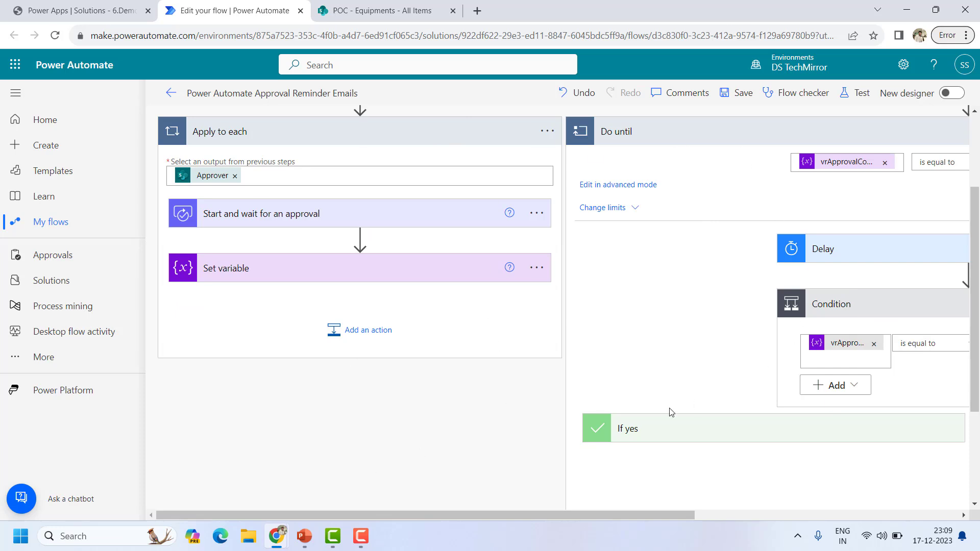
{"action": "left_click_drag", "start_coordinate": [647, 512], "coordinate": [831, 518]}
{"action": "left_click", "coordinate": [741, 99]}
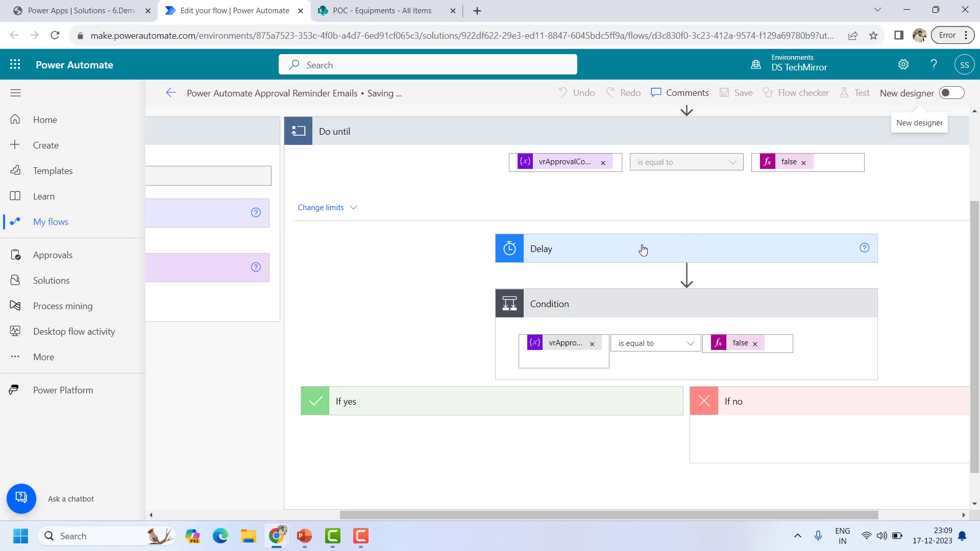
- Set the Delay action's count to 30 and its unit to Second, and save the flow
{"action": "left_click", "coordinate": [645, 274]}
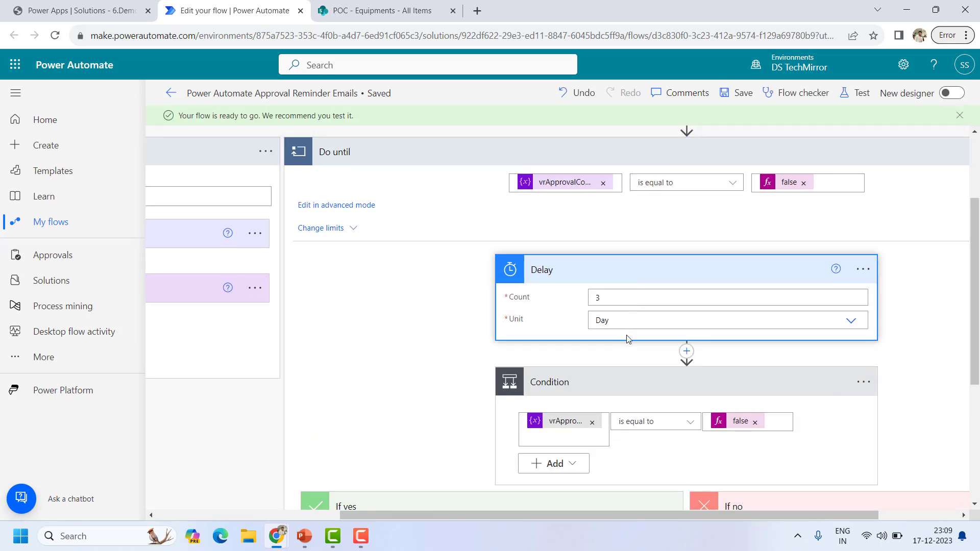
{"action": "left_click", "coordinate": [848, 322]}
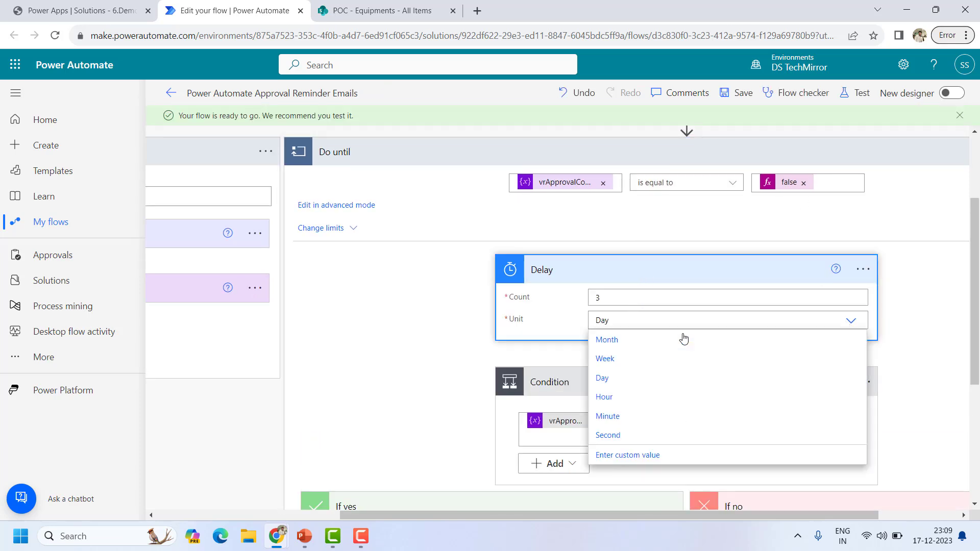
{"action": "left_click", "coordinate": [621, 416]}
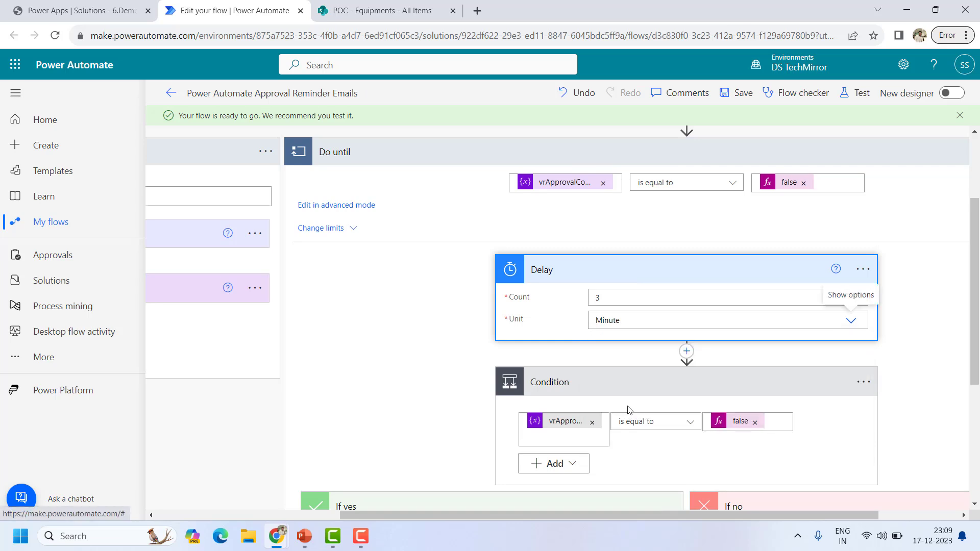
{"action": "left_click", "coordinate": [850, 322]}
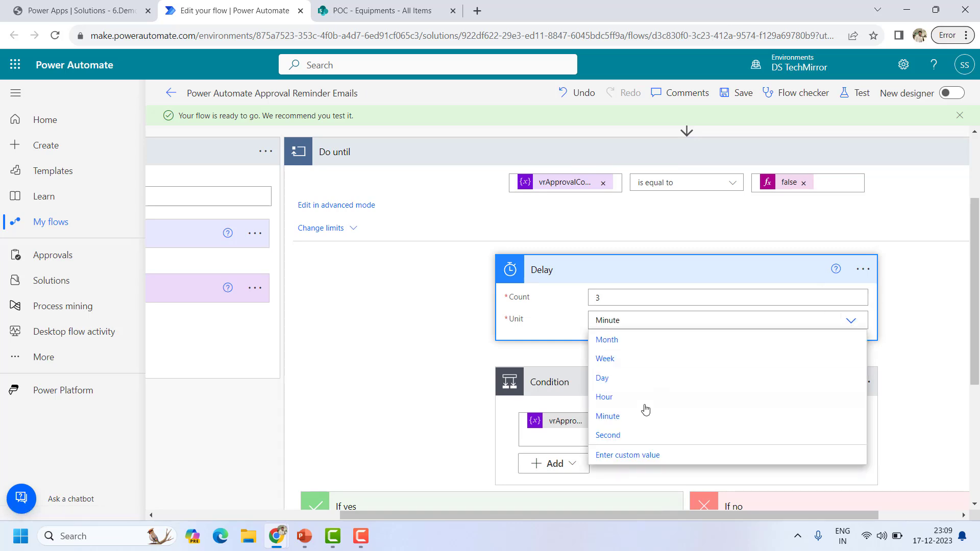
{"action": "left_click", "coordinate": [623, 433]}
{"action": "left_click", "coordinate": [625, 300]}
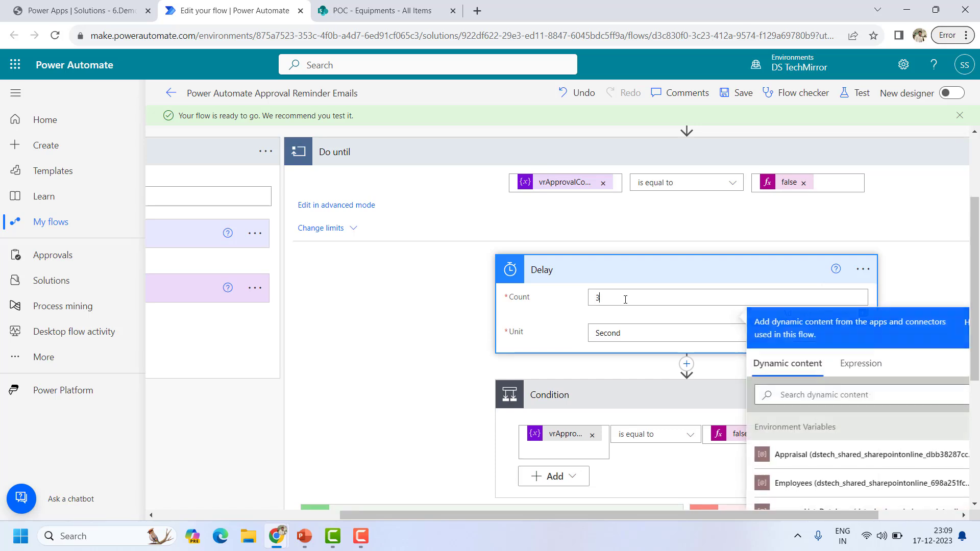
{"action": "type", "text": "0"}
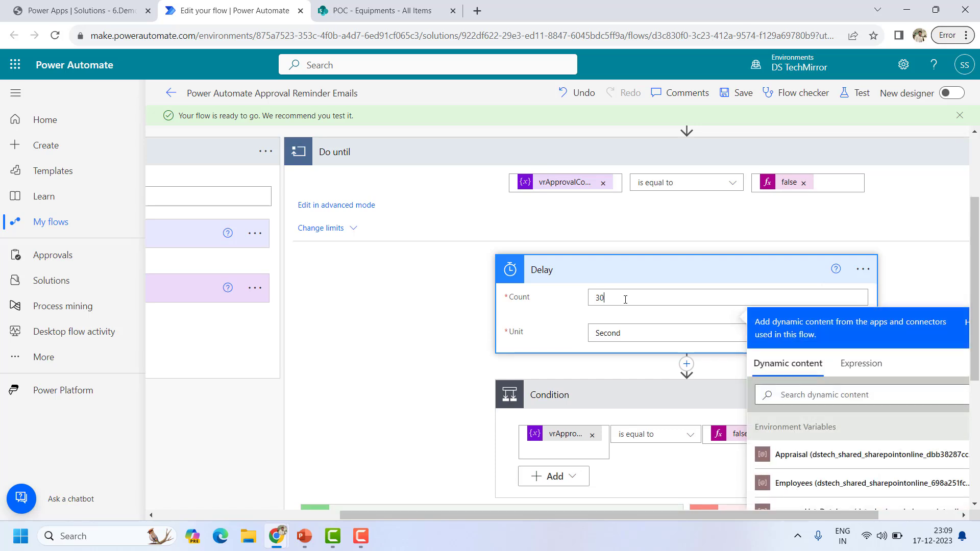
{"action": "left_click", "coordinate": [729, 101]}
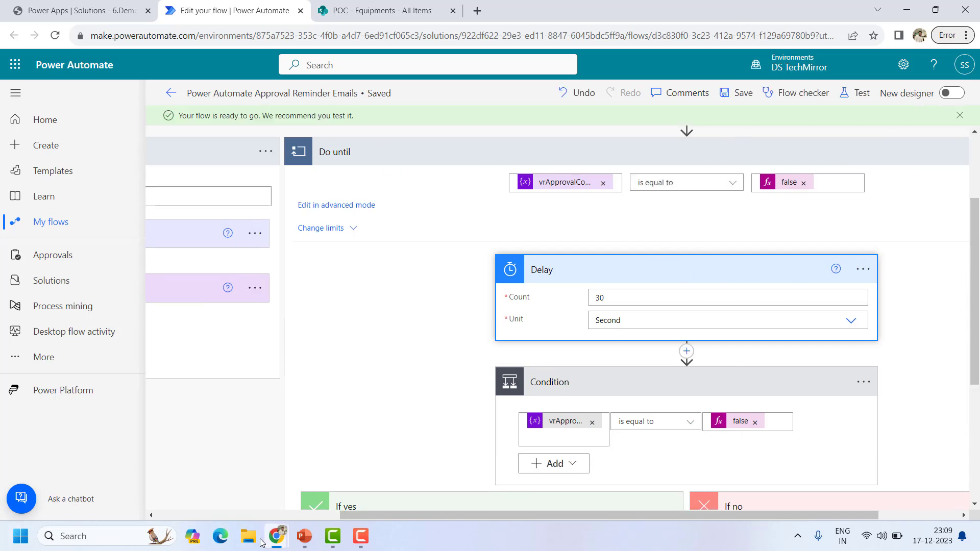
- Switch to Outlook and delete the old Microsoft Power Automate approval email from the inbox
{"action": "left_click", "coordinate": [276, 536]}
{"action": "left_click", "coordinate": [345, 464]}
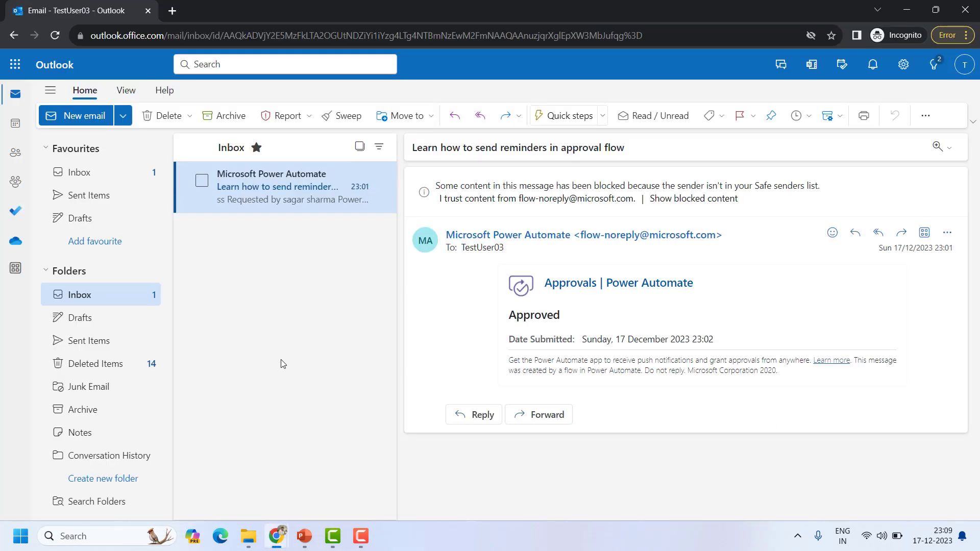
{"action": "right_click", "coordinate": [275, 182]}
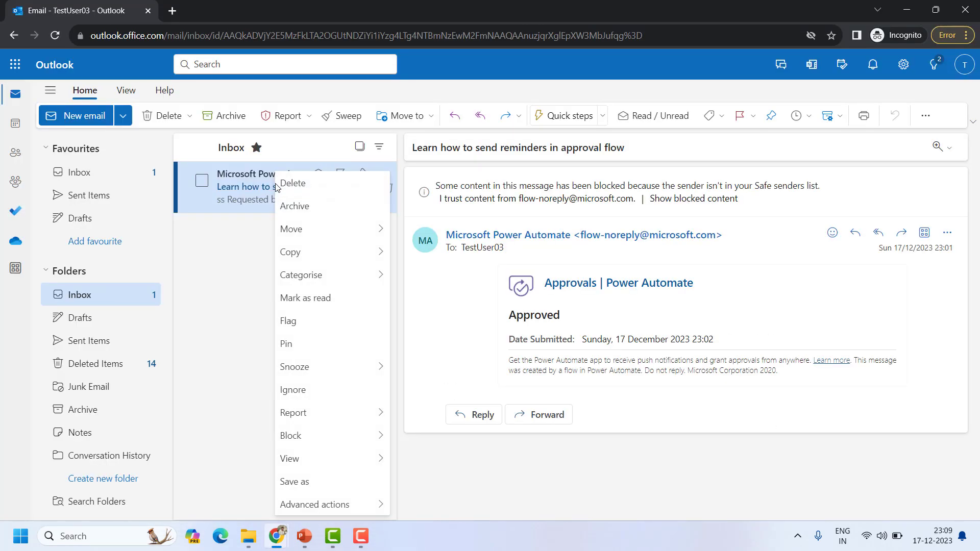
{"action": "left_click", "coordinate": [329, 187]}
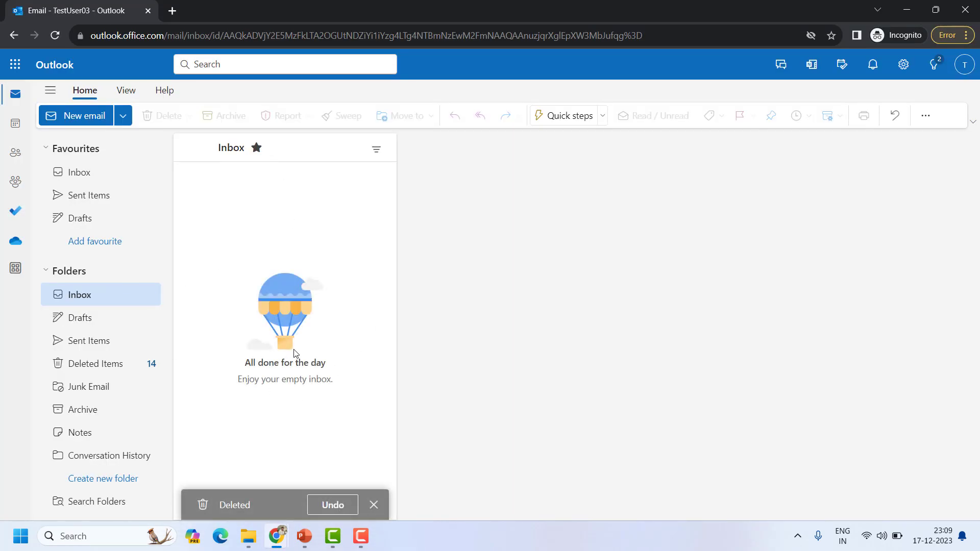
- Switch back to the Power Automate flow and collapse the Do until and Apply to each cards
{"action": "mouse_move", "coordinate": [277, 536]}
{"action": "left_click", "coordinate": [236, 471]}
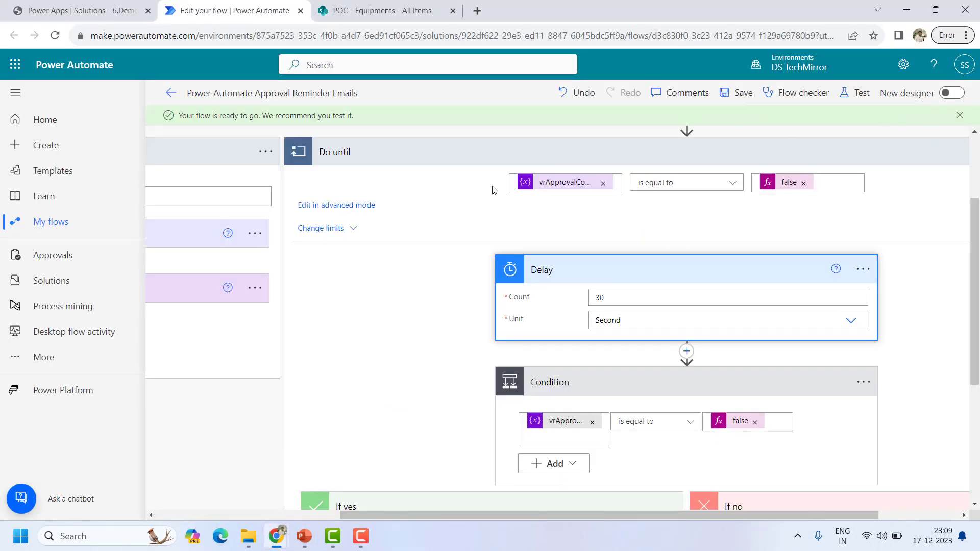
{"action": "left_click_drag", "start_coordinate": [482, 516], "coordinate": [300, 516]}
{"action": "scroll", "coordinate": [468, 275], "scroll_direction": "up", "scroll_amount": 3}
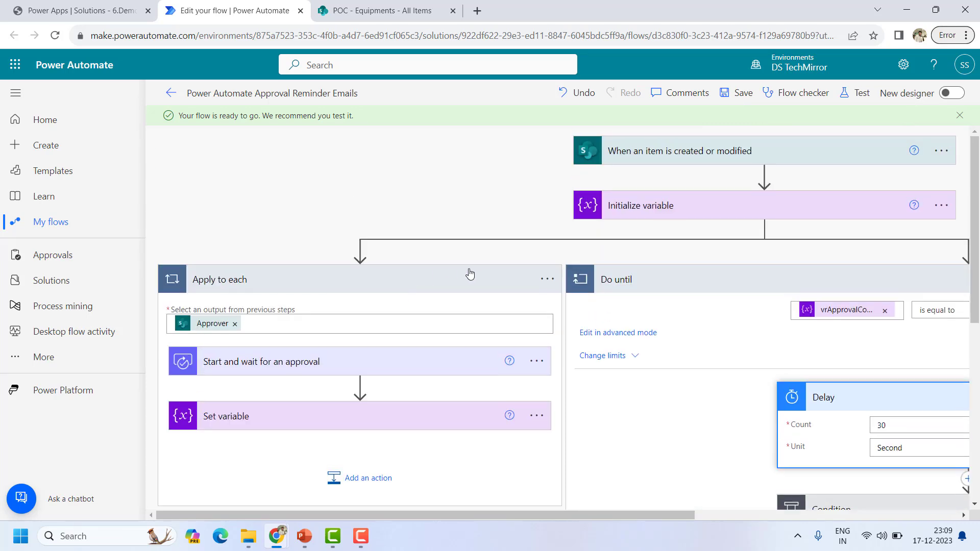
{"action": "left_click", "coordinate": [686, 280]}
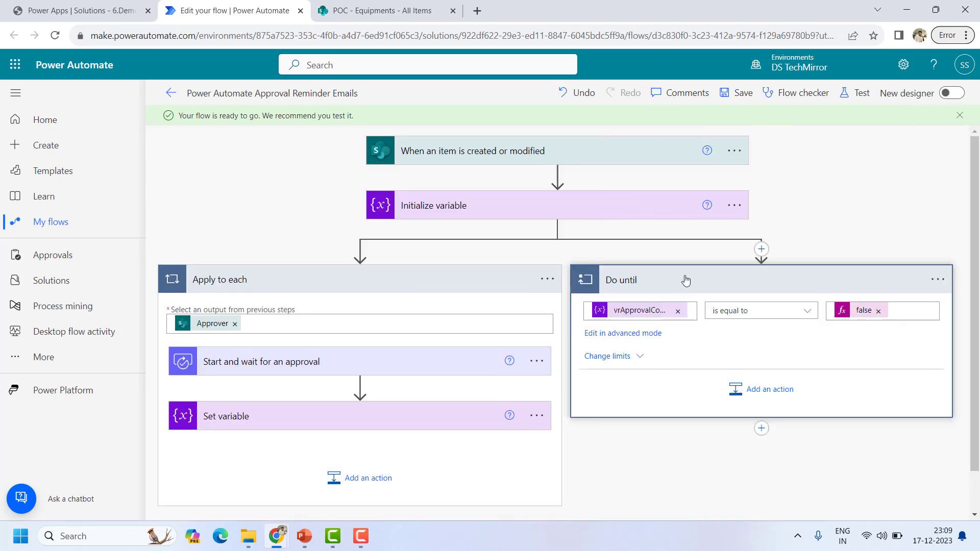
{"action": "left_click", "coordinate": [420, 280]}
- Test the flow automatically with the recent Succeeded trigger run and expand Apply to each in the running flow
{"action": "left_click", "coordinate": [858, 93]}
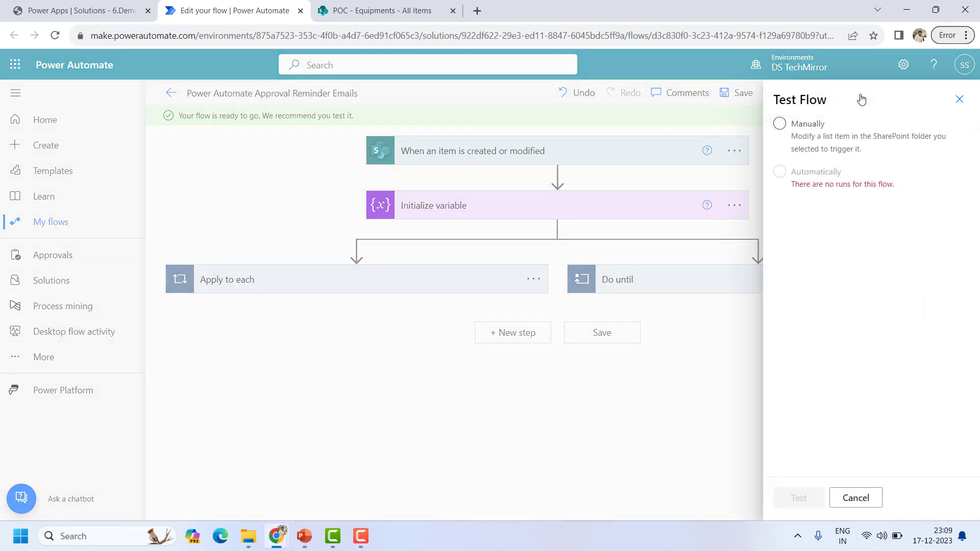
{"action": "left_click", "coordinate": [802, 175]}
{"action": "left_click", "coordinate": [862, 201]}
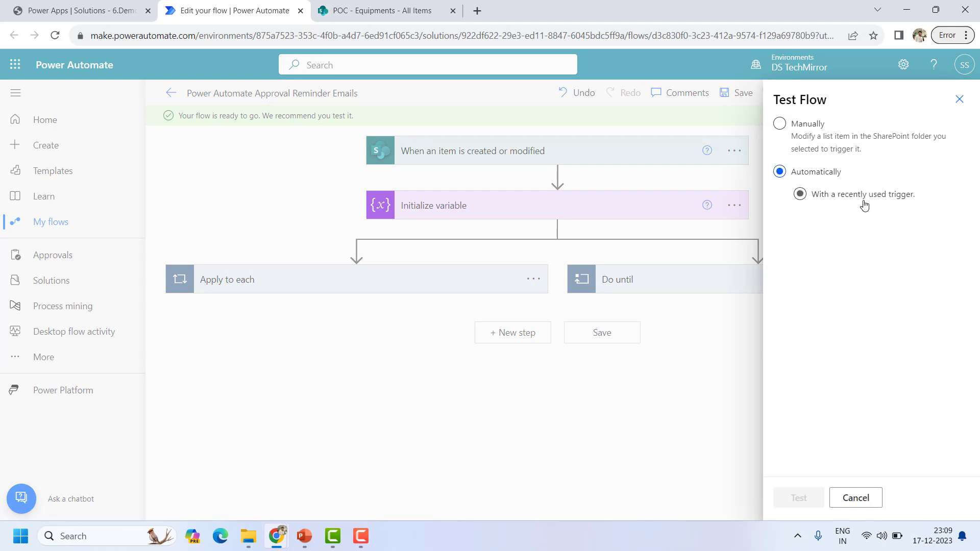
{"action": "left_click", "coordinate": [822, 219]}
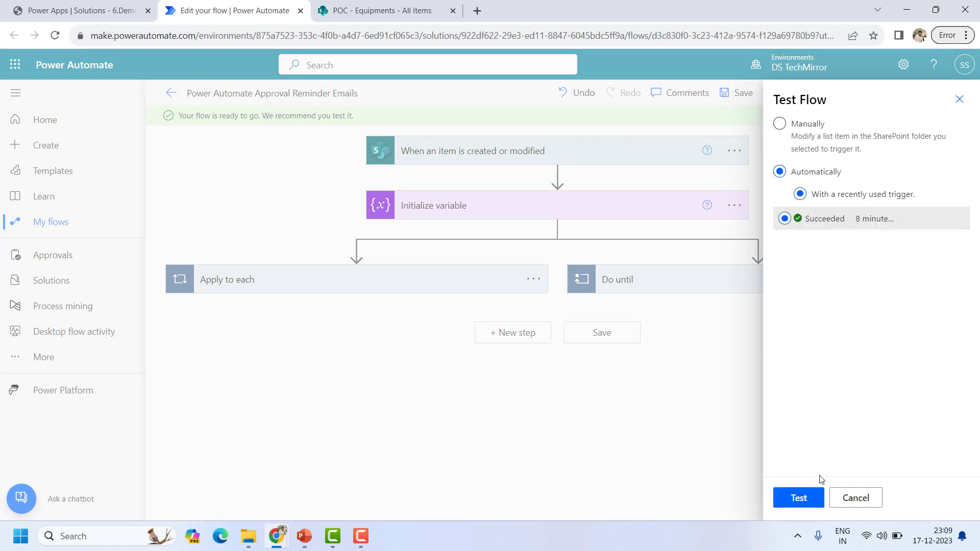
{"action": "left_click", "coordinate": [803, 497]}
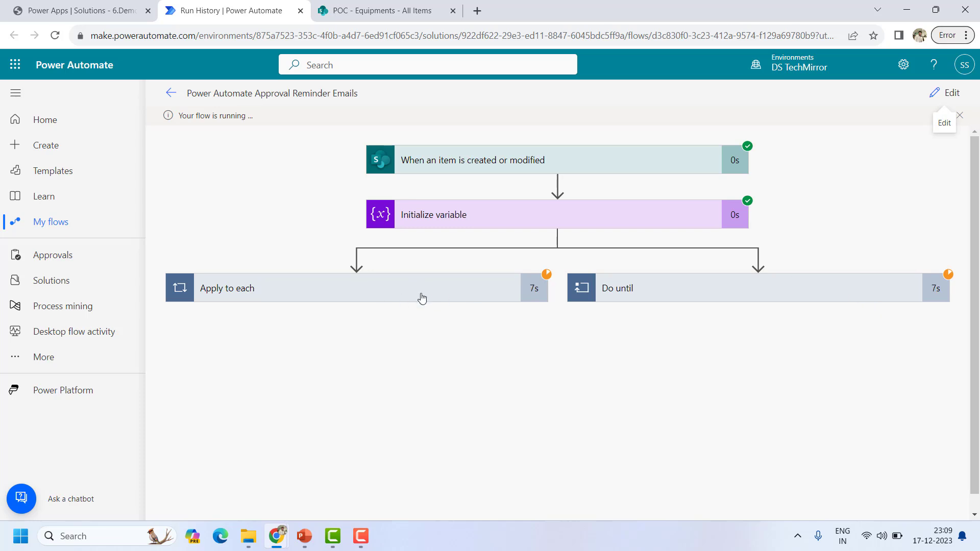
{"action": "left_click", "coordinate": [397, 292]}
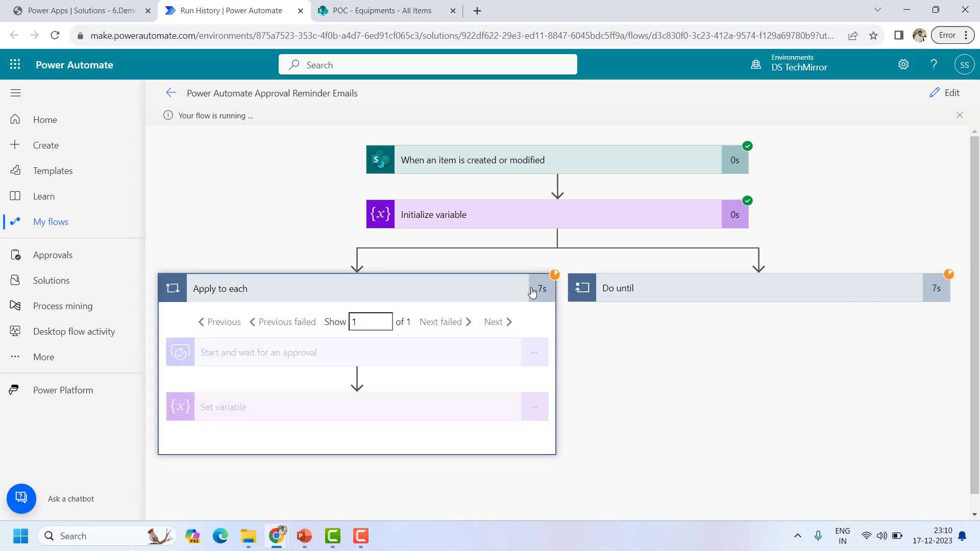
{"action": "left_click", "coordinate": [730, 288]}
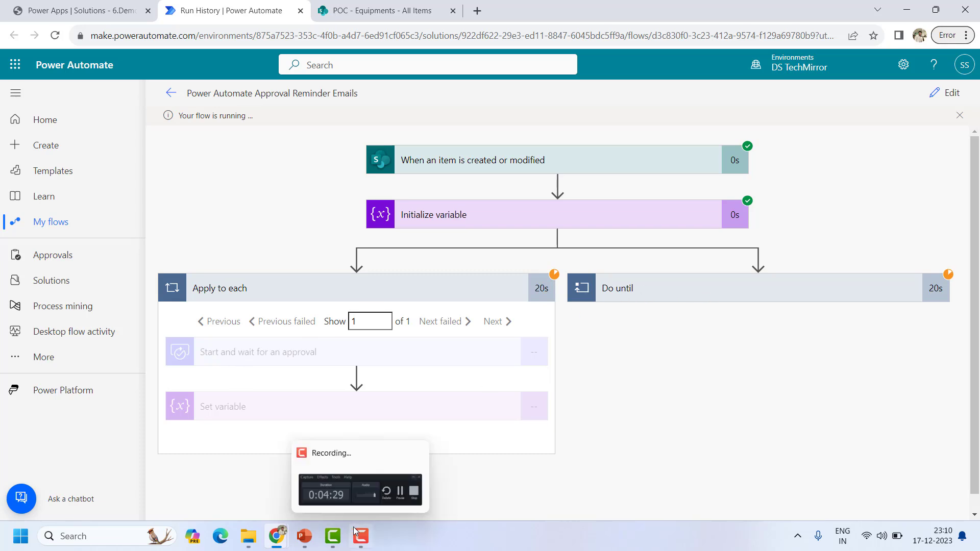
- Switch to the Outlook inbox and open the "Reminder to take action" email and the approval request email
{"action": "mouse_move", "coordinate": [276, 536]}
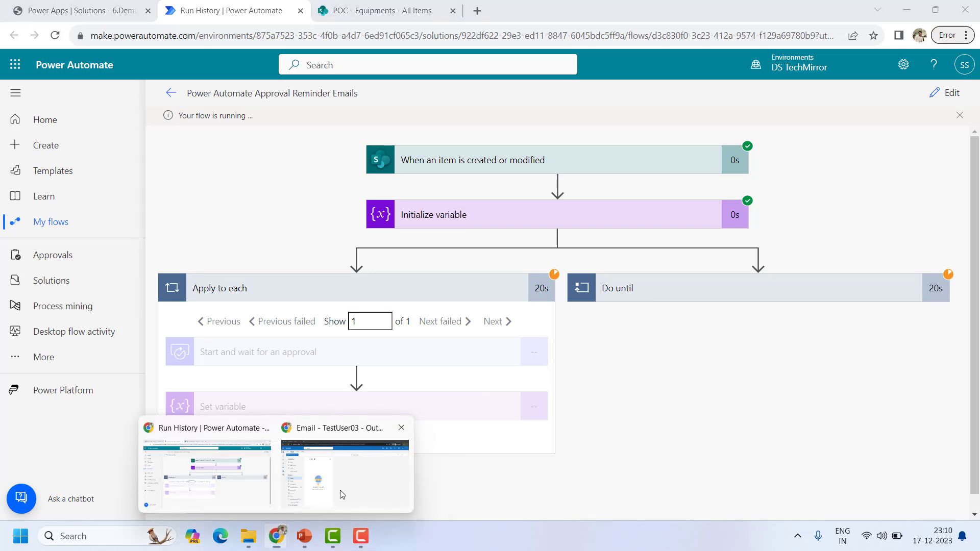
{"action": "left_click", "coordinate": [339, 492]}
{"action": "left_click", "coordinate": [116, 296]}
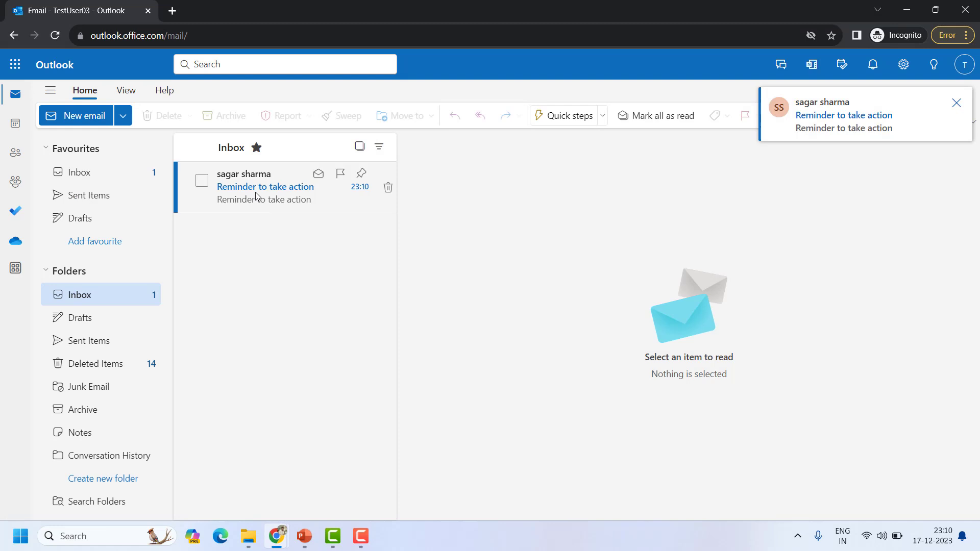
{"action": "left_click", "coordinate": [256, 192]}
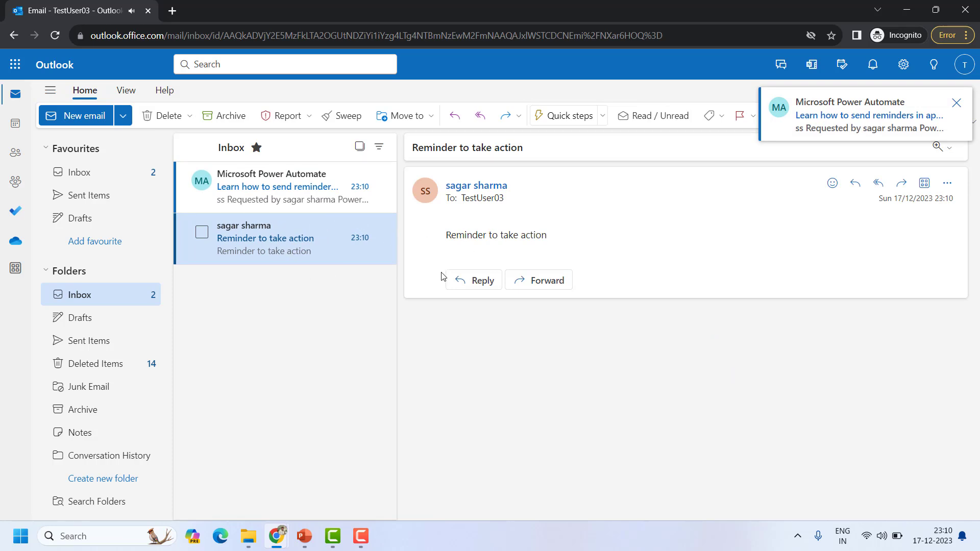
{"action": "left_click", "coordinate": [281, 188]}
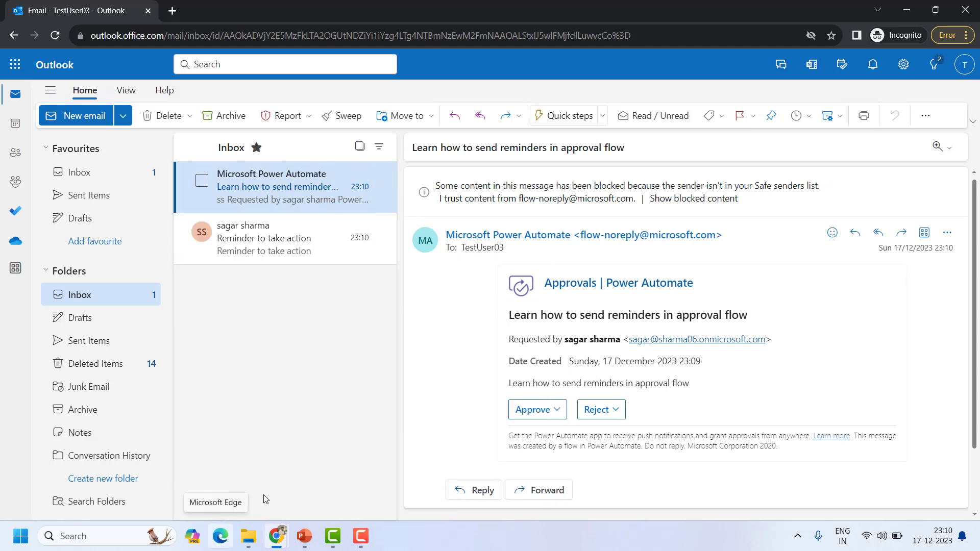
- Switch back to the Power Automate run history and inspect the Do until iteration and its Delay inputs
{"action": "mouse_move", "coordinate": [276, 536]}
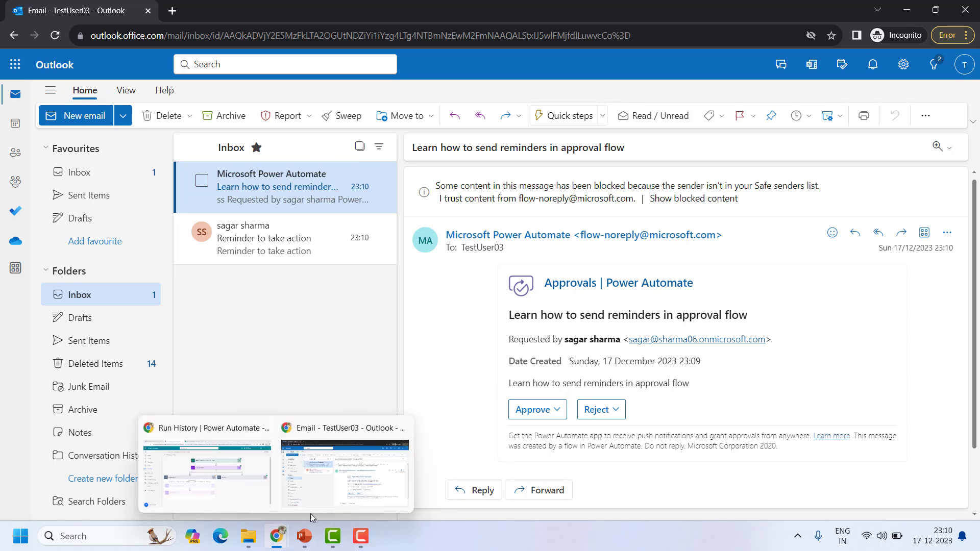
{"action": "left_click", "coordinate": [243, 493]}
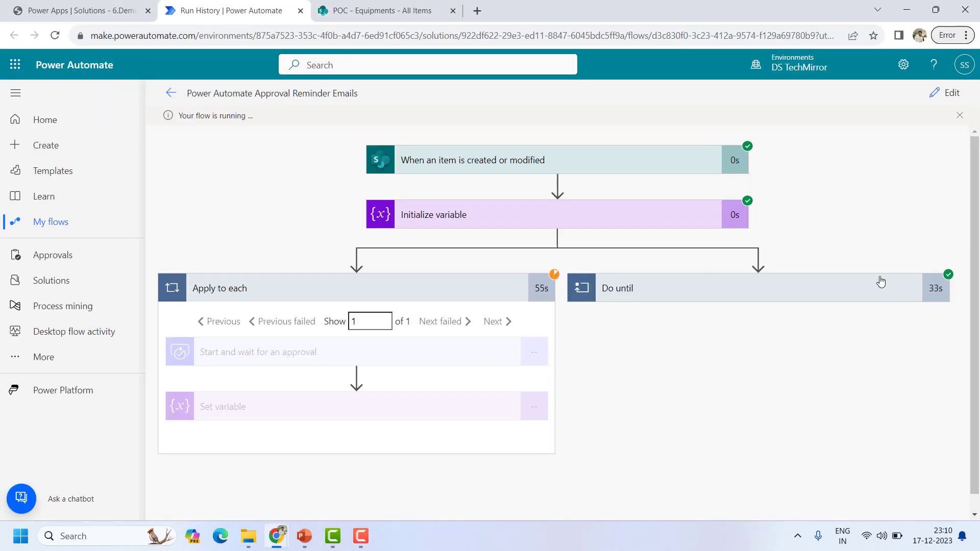
{"action": "left_click", "coordinate": [698, 290]}
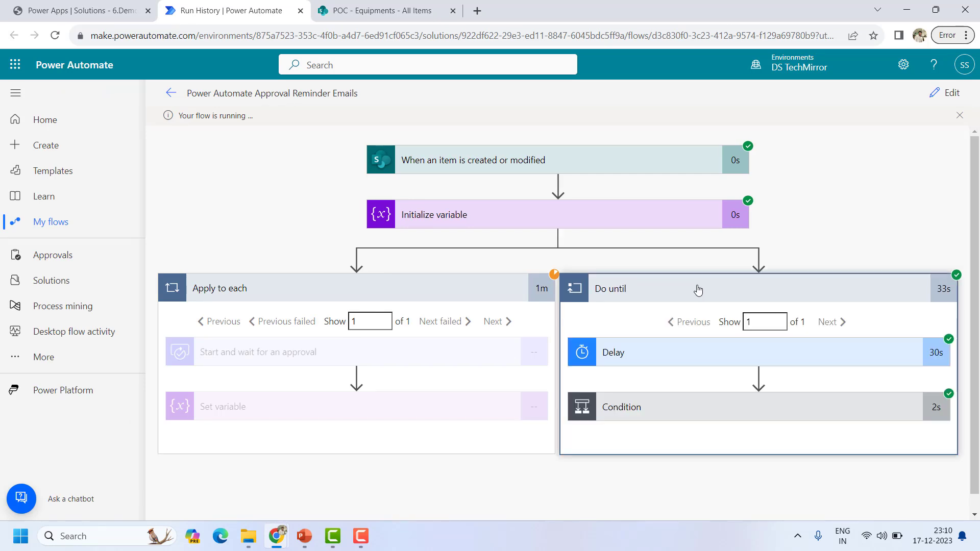
{"action": "scroll", "coordinate": [698, 290], "scroll_direction": "down", "scroll_amount": 1}
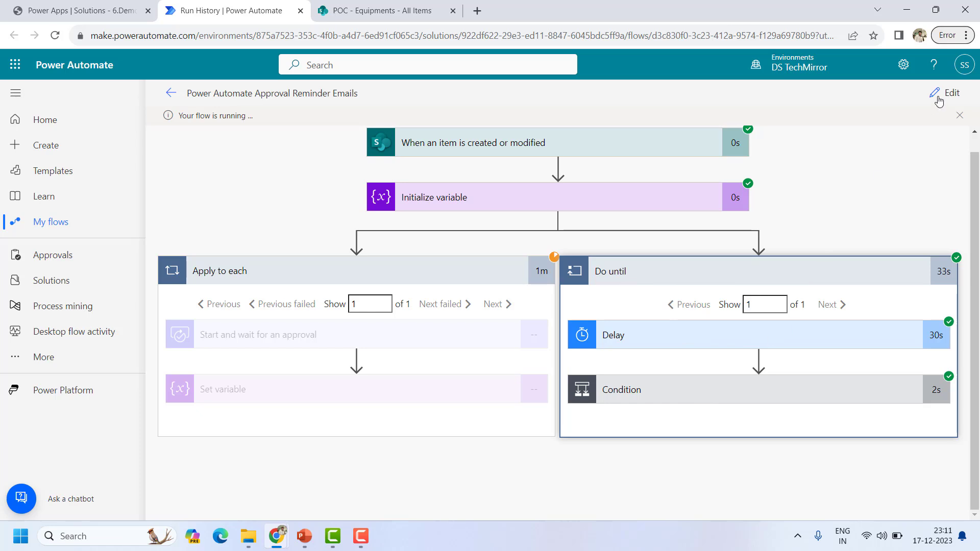
{"action": "left_click", "coordinate": [671, 342]}
{"action": "scroll", "coordinate": [700, 356], "scroll_direction": "down", "scroll_amount": 2}
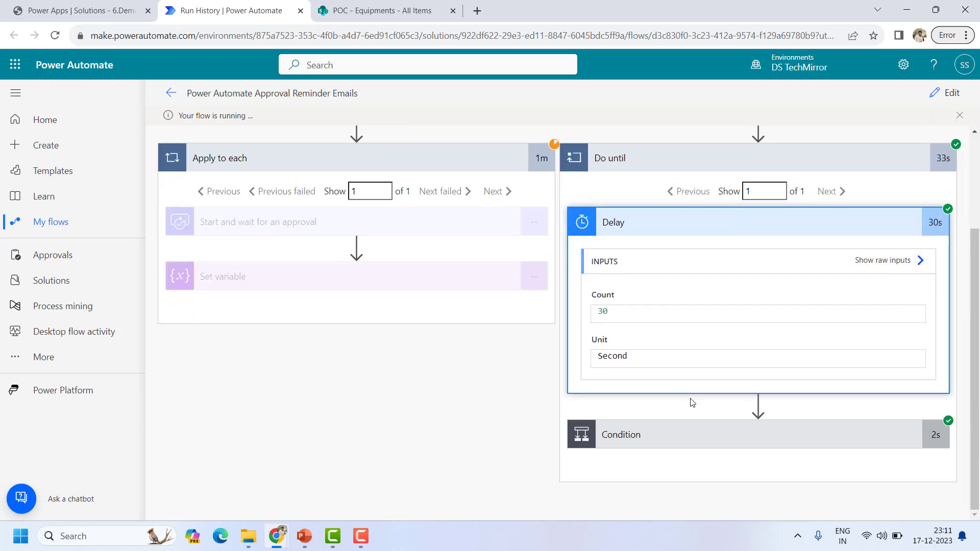
- Expand the Condition in the run to examine its expression result and the If yes branch
{"action": "left_click", "coordinate": [664, 438]}
{"action": "scroll", "coordinate": [725, 427], "scroll_direction": "down", "scroll_amount": 4}
{"action": "left_click_drag", "start_coordinate": [630, 514], "coordinate": [876, 529]}
{"action": "scroll", "coordinate": [551, 311], "scroll_direction": "left", "scroll_amount": 2}
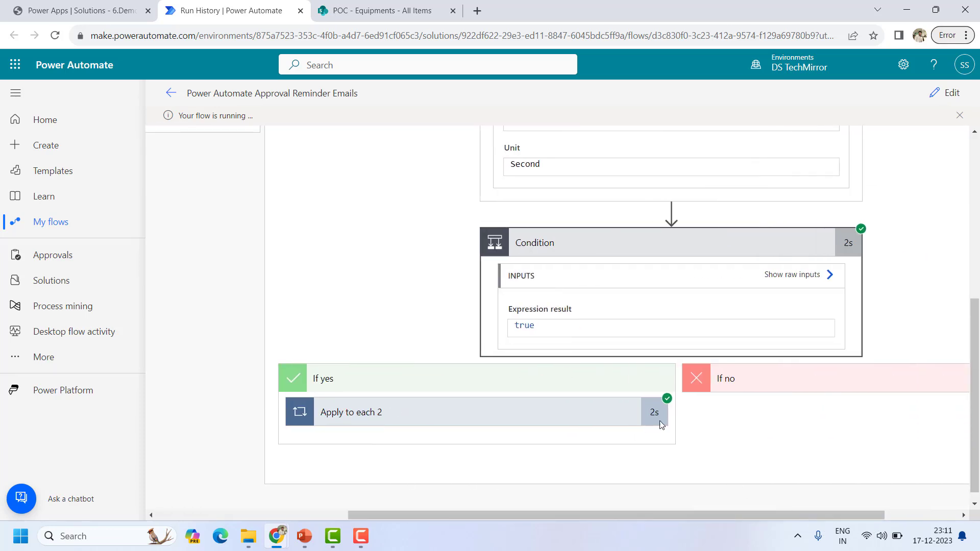
{"action": "scroll", "coordinate": [561, 367], "scroll_direction": "up", "scroll_amount": 5}
{"action": "scroll", "coordinate": [565, 374], "scroll_direction": "up", "scroll_amount": 1}
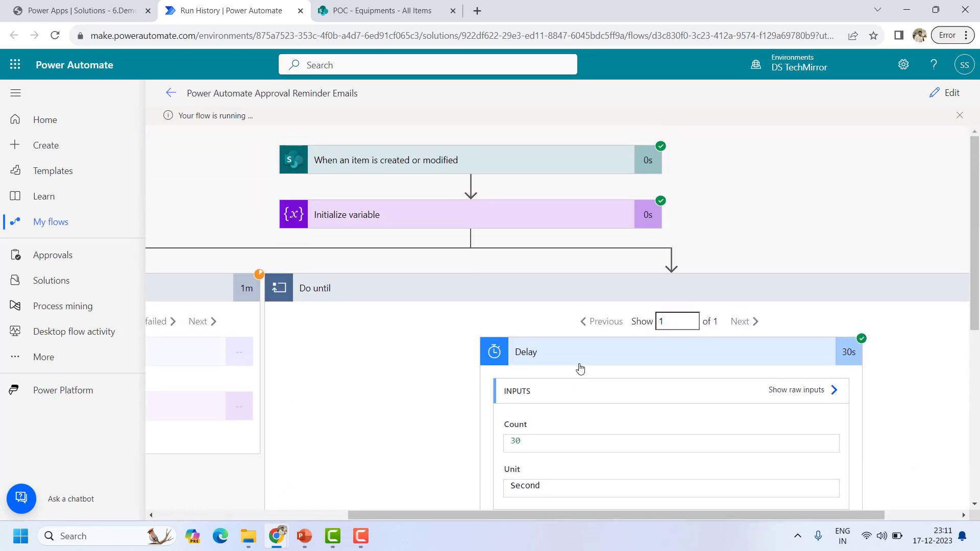
- Edit the flow so the Do until loop runs until the approval variable is equal to the expression true, and save it
{"action": "left_click", "coordinate": [946, 92]}
{"action": "left_click", "coordinate": [673, 262]}
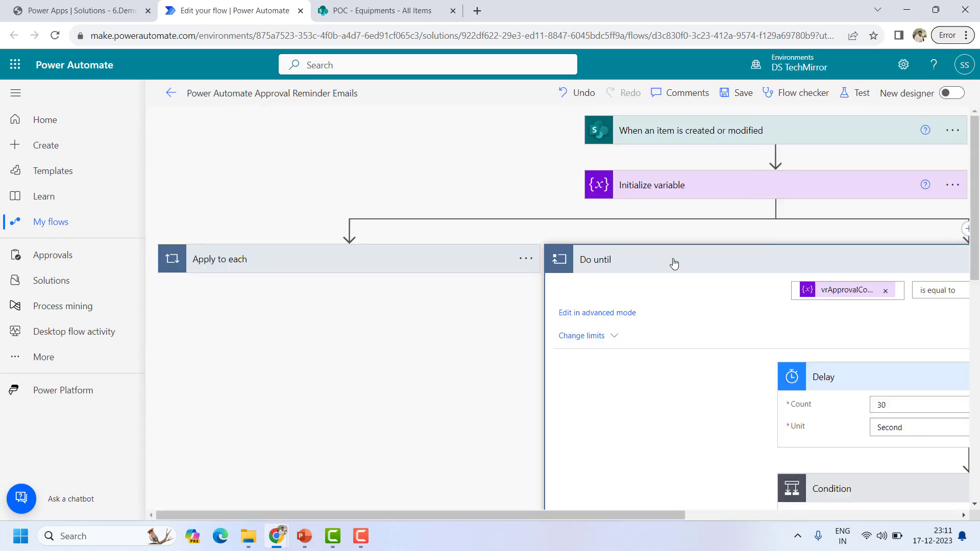
{"action": "left_click_drag", "start_coordinate": [661, 517], "coordinate": [867, 517]}
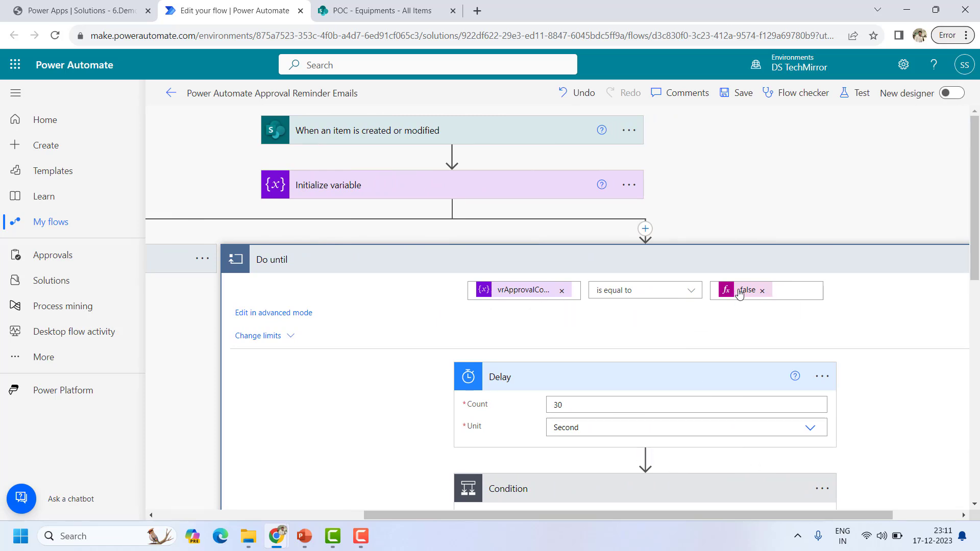
{"action": "left_click", "coordinate": [762, 291]}
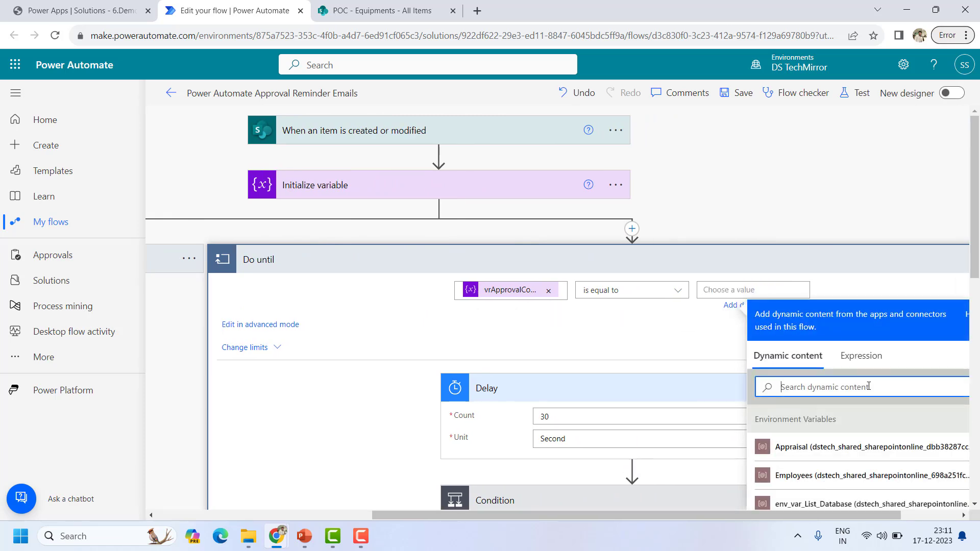
{"action": "left_click", "coordinate": [867, 357]}
{"action": "left_click", "coordinate": [800, 400]}
{"action": "type", "text": "true"}
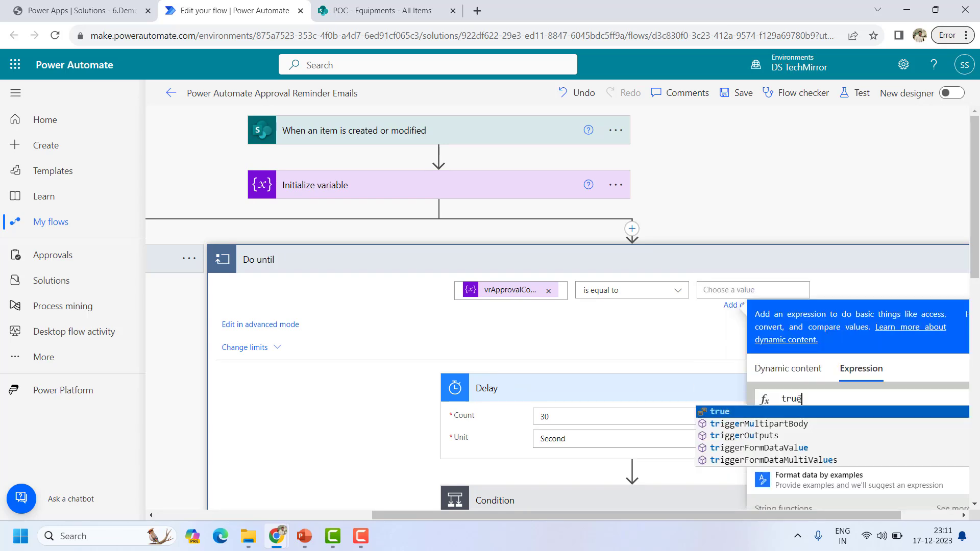
{"action": "key", "text": "Escape"}
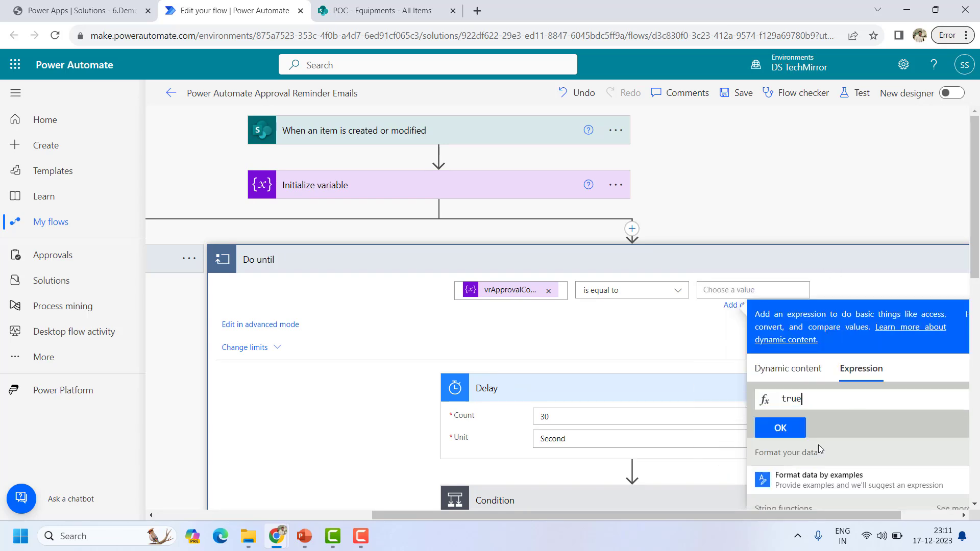
{"action": "left_click", "coordinate": [787, 429]}
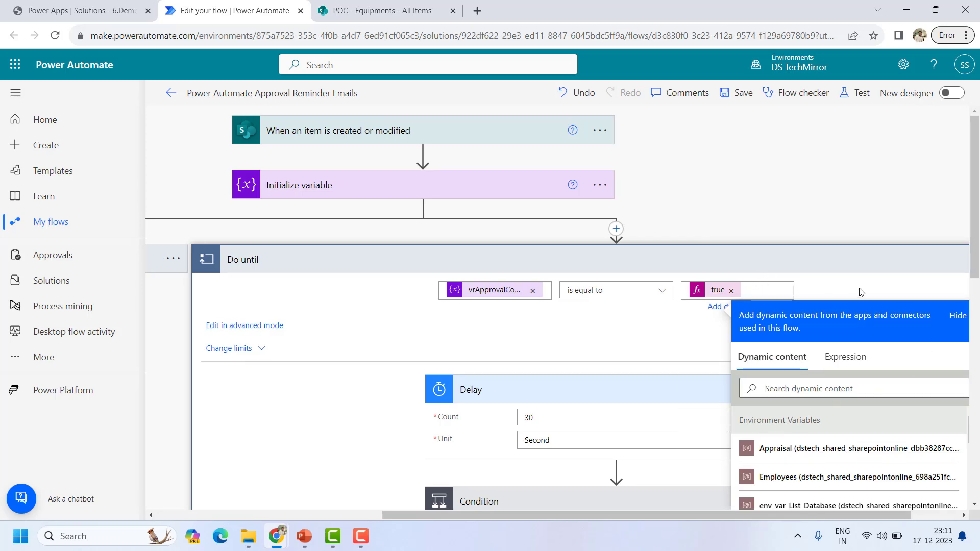
{"action": "left_click", "coordinate": [963, 314]}
{"action": "left_click", "coordinate": [738, 93]}
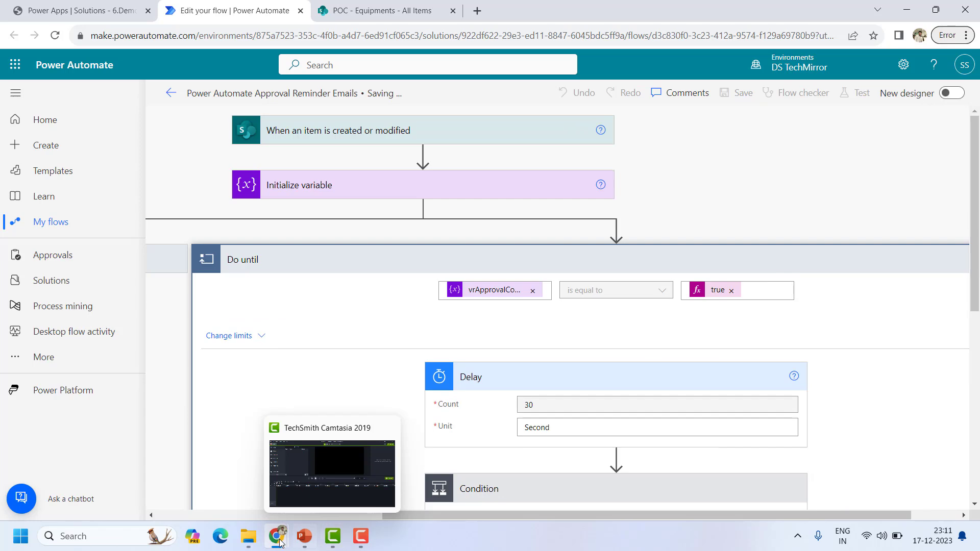
- Switch to the Outlook inbox and delete all the emails in it
{"action": "mouse_move", "coordinate": [295, 533]}
{"action": "left_click", "coordinate": [339, 468]}
{"action": "key", "text": "ctrl+a"}
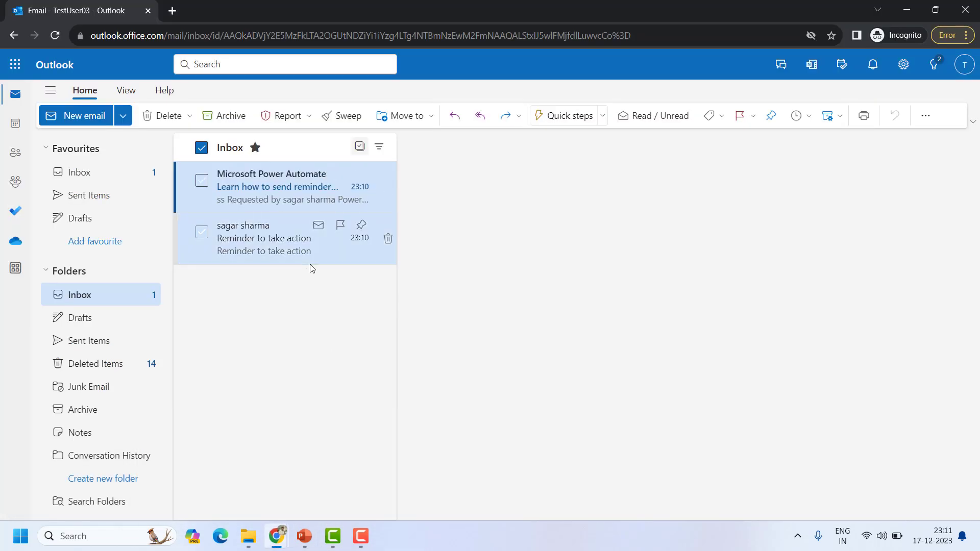
{"action": "left_click", "coordinate": [181, 113]}
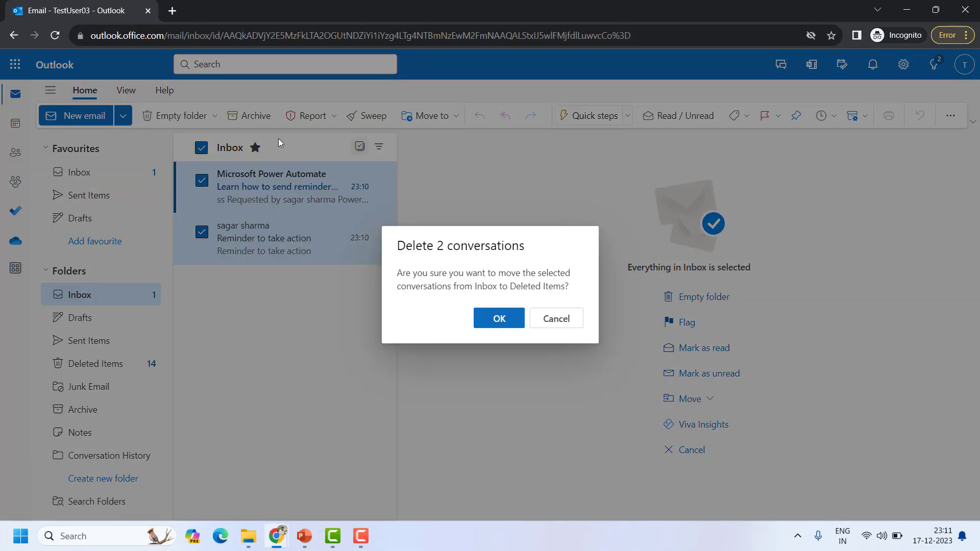
{"action": "left_click", "coordinate": [498, 317]}
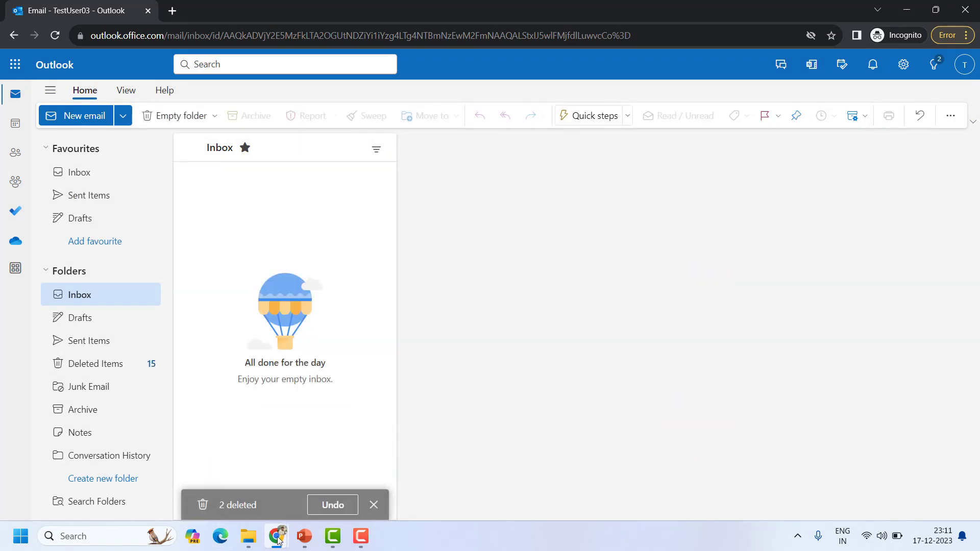
- Switch back to the Power Automate flow editor and run a test of the saved flow
{"action": "mouse_move", "coordinate": [276, 536]}
{"action": "left_click", "coordinate": [206, 472]}
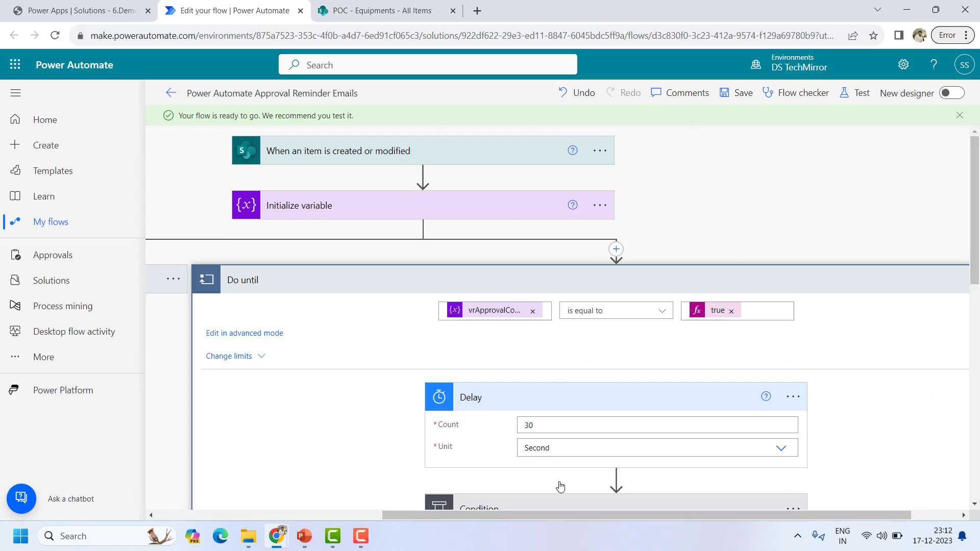
{"action": "left_click", "coordinate": [856, 93]}
{"action": "left_click", "coordinate": [799, 497]}
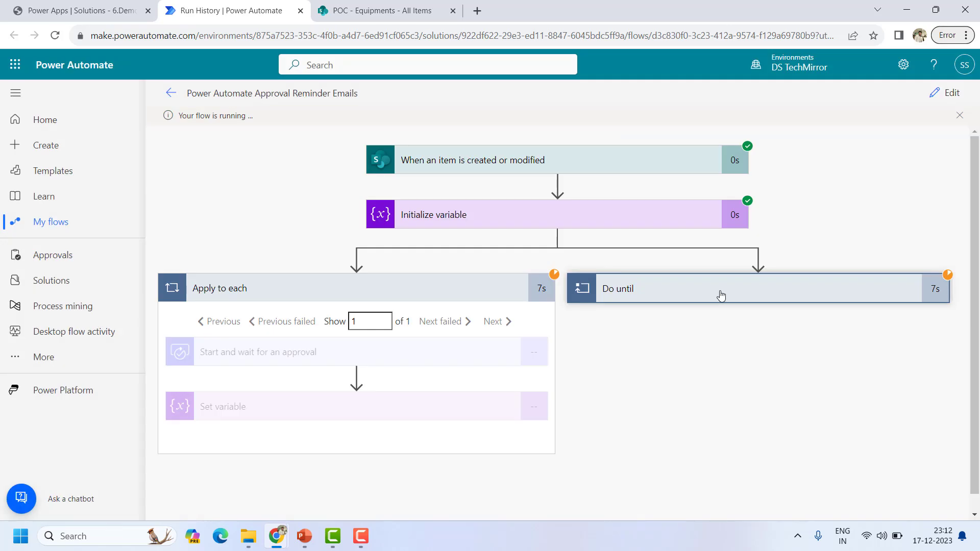
- Switch to Outlook and open the new "Reminder to take action" email and the approval request email
{"action": "key", "text": "alt+Tab"}
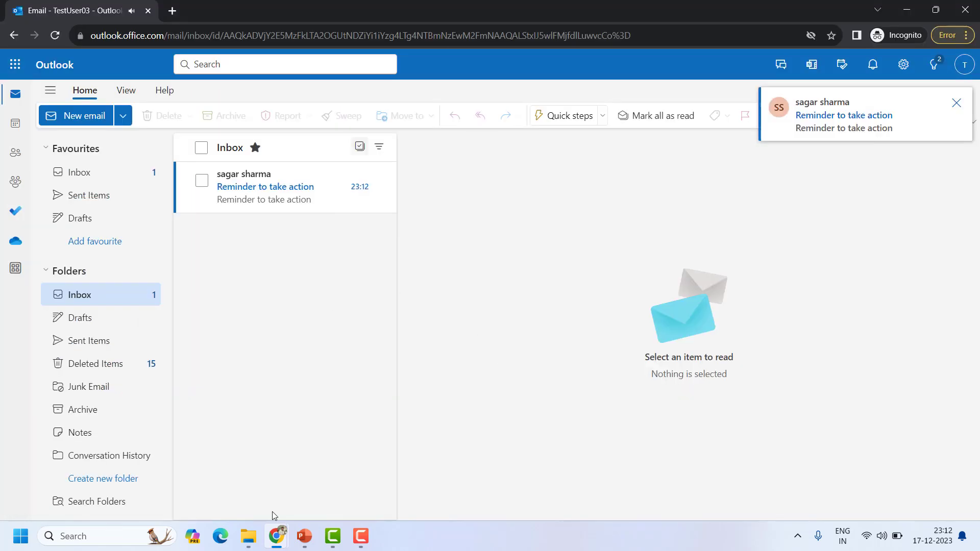
{"action": "left_click", "coordinate": [317, 199]}
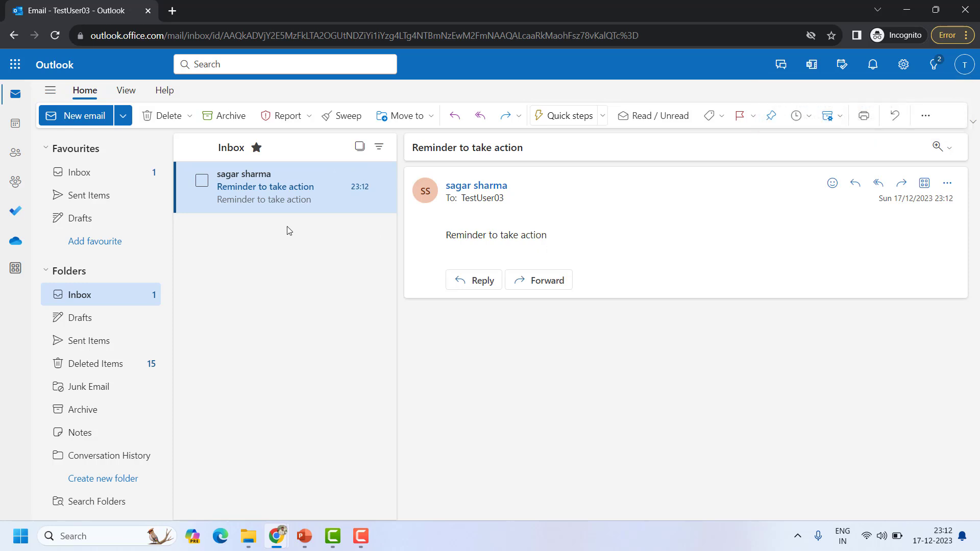
{"action": "left_click", "coordinate": [280, 203]}
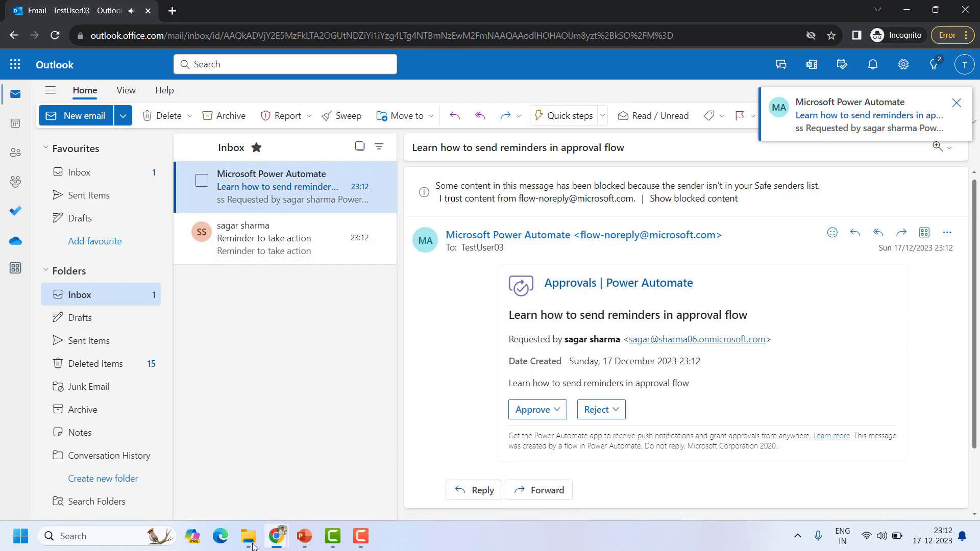
- Alternate between the running flow in Power Automate and the Outlook inbox, opening each newly arrived "Reminder to take action" email
{"action": "key", "text": "alt+Tab"}
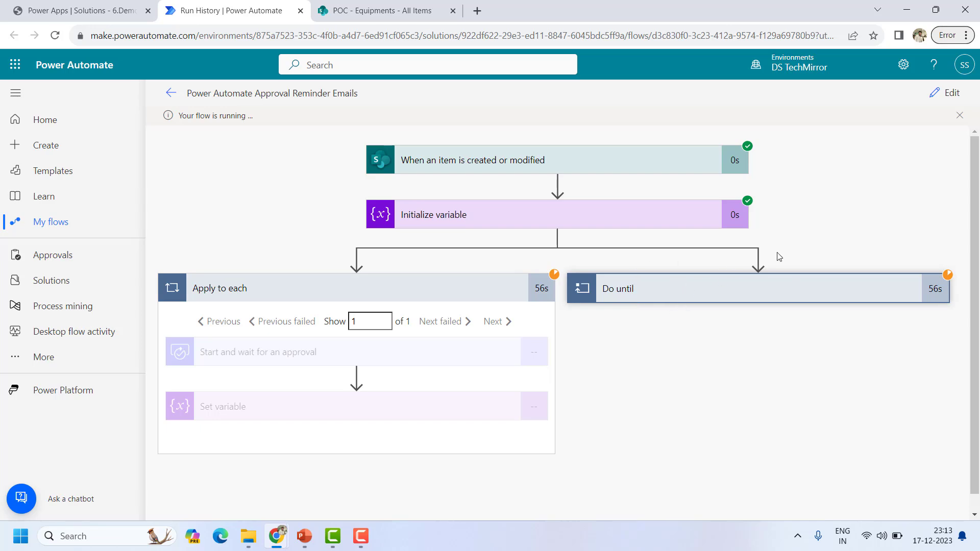
{"action": "key", "text": "alt+Tab"}
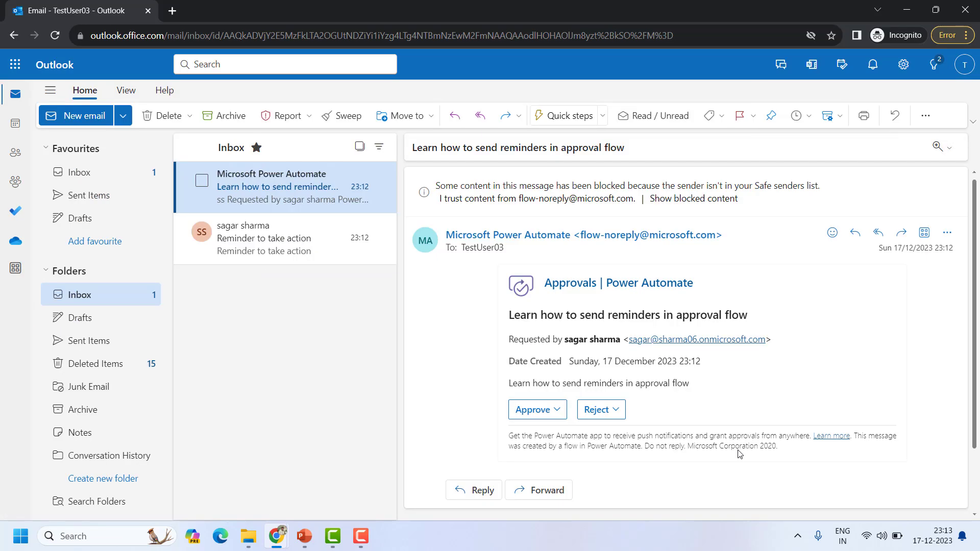
{"action": "left_click", "coordinate": [296, 250]}
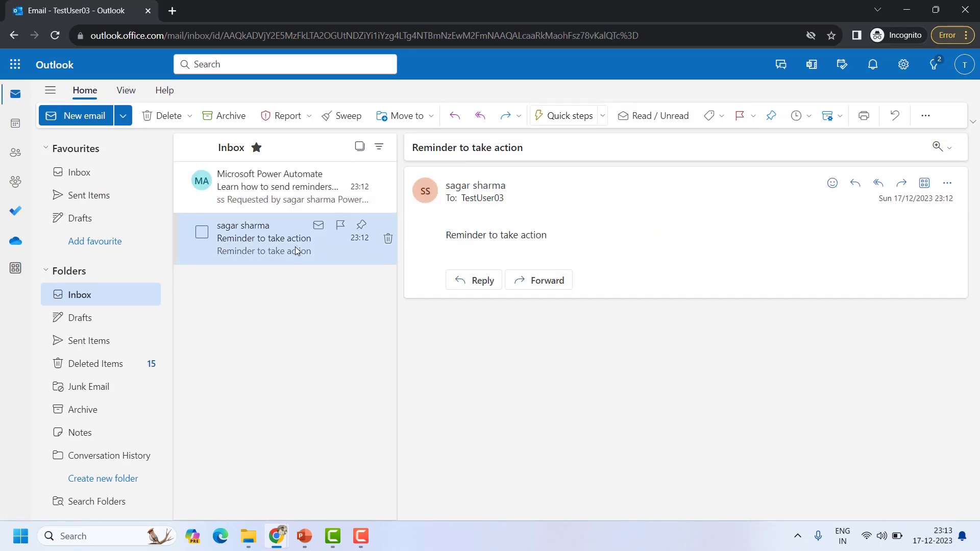
{"action": "left_click", "coordinate": [291, 202]}
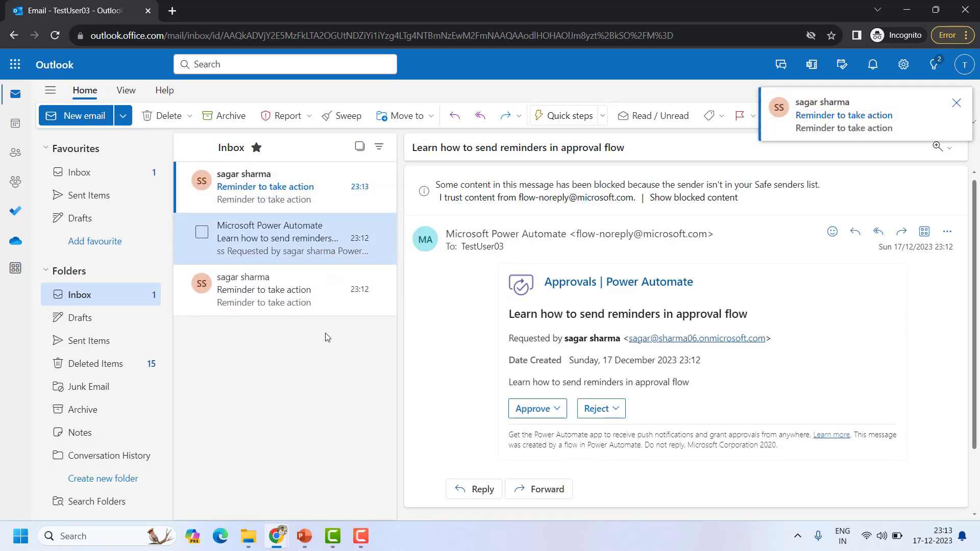
{"action": "left_click", "coordinate": [301, 188]}
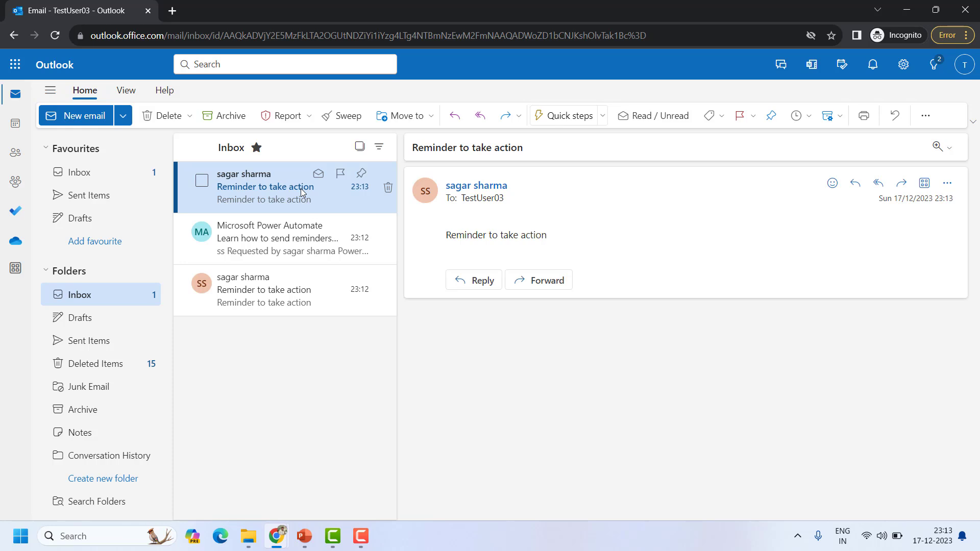
{"action": "key", "text": "alt+Tab"}
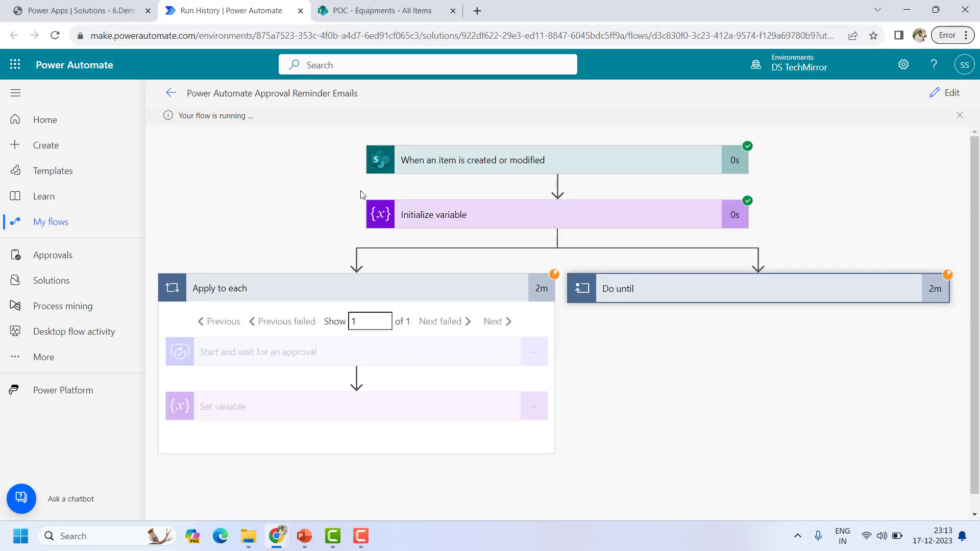
{"action": "key", "text": "alt+Tab"}
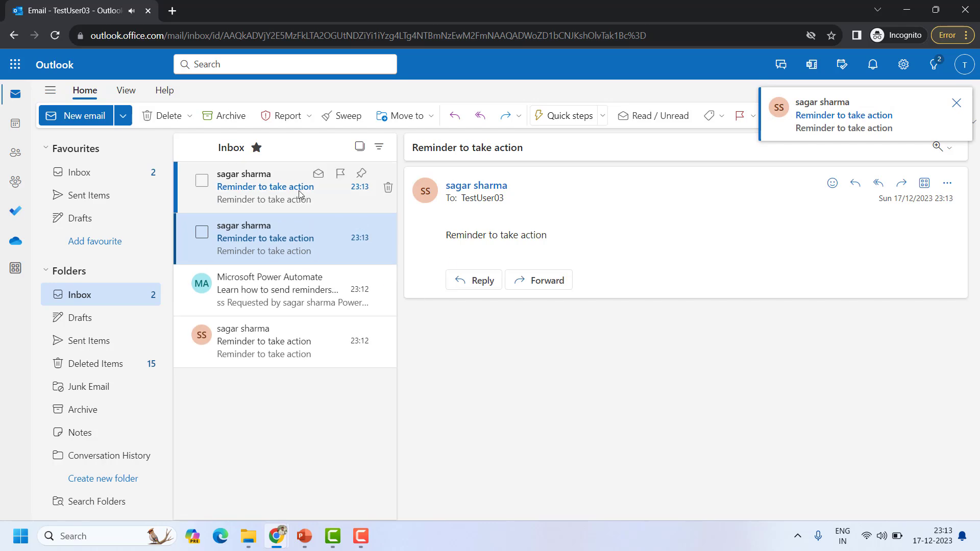
{"action": "left_click", "coordinate": [307, 189]}
- Open the "Learn how to send reminders in approval flow" request email and submit an approval without comments
{"action": "left_click", "coordinate": [280, 296]}
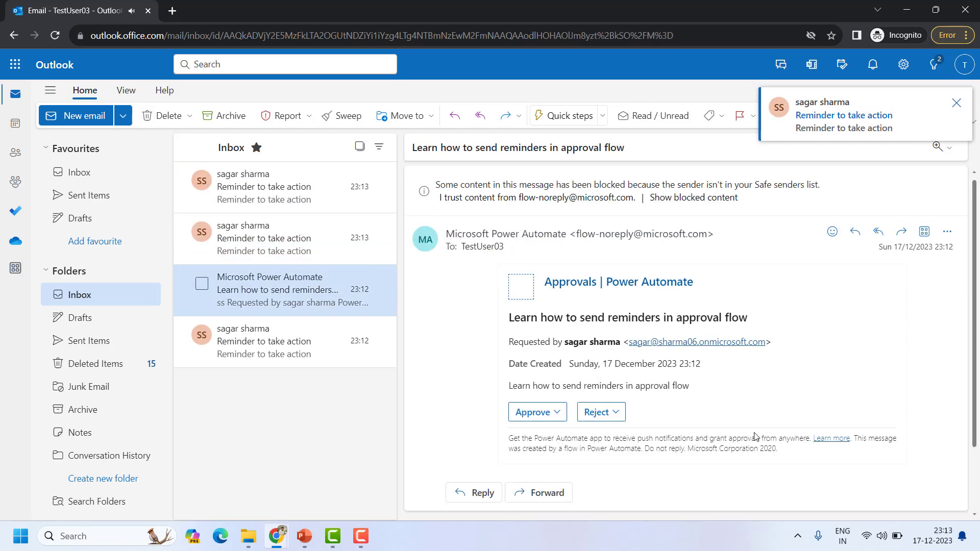
{"action": "left_click", "coordinate": [525, 411]}
{"action": "left_click", "coordinate": [537, 510]}
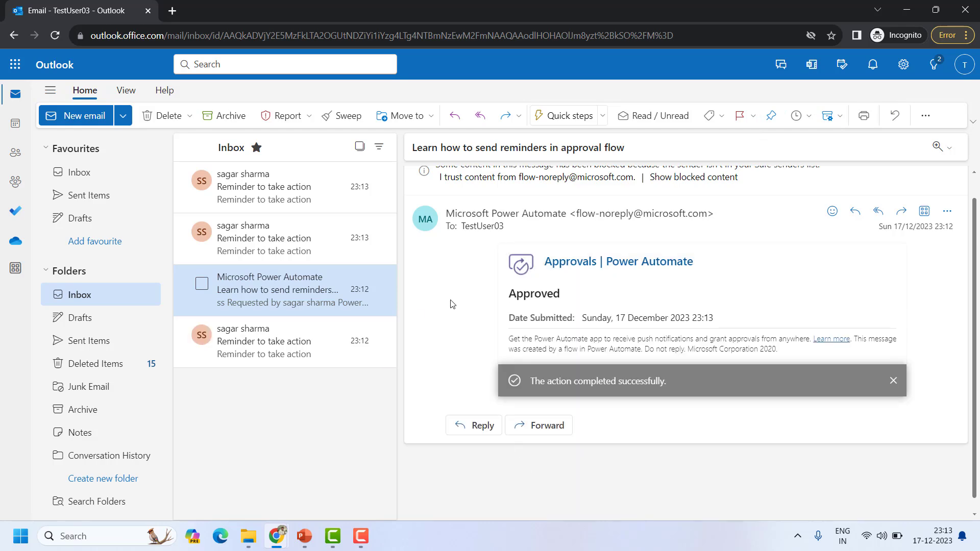
- Switch to the Power Automate run history and expand the Do until loop once the run finishes
{"action": "key", "text": "alt+Tab"}
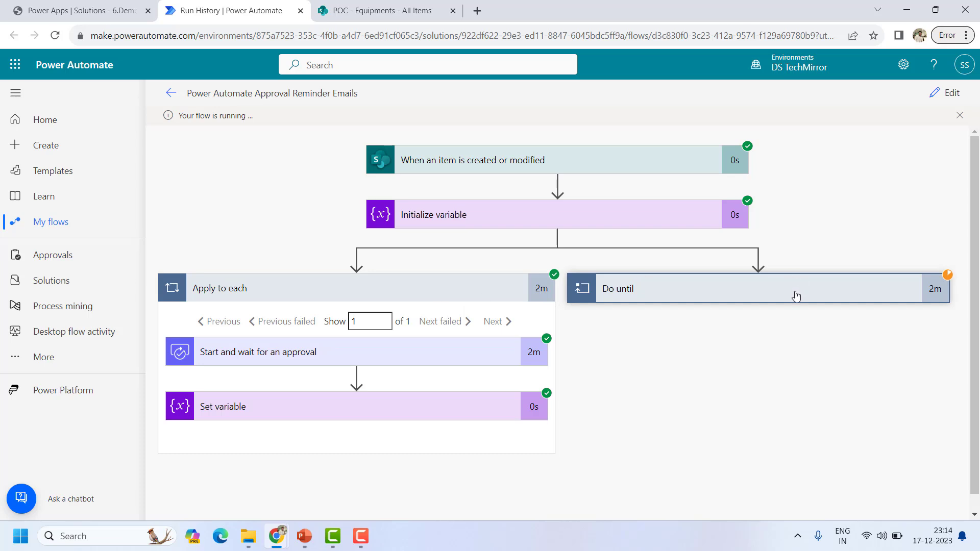
{"action": "left_click", "coordinate": [728, 300]}
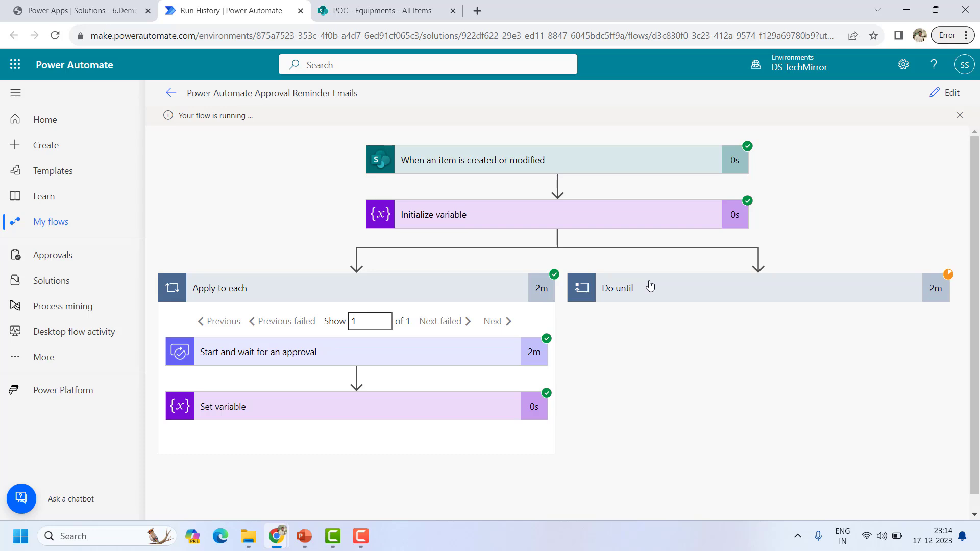
{"action": "left_click", "coordinate": [746, 295]}
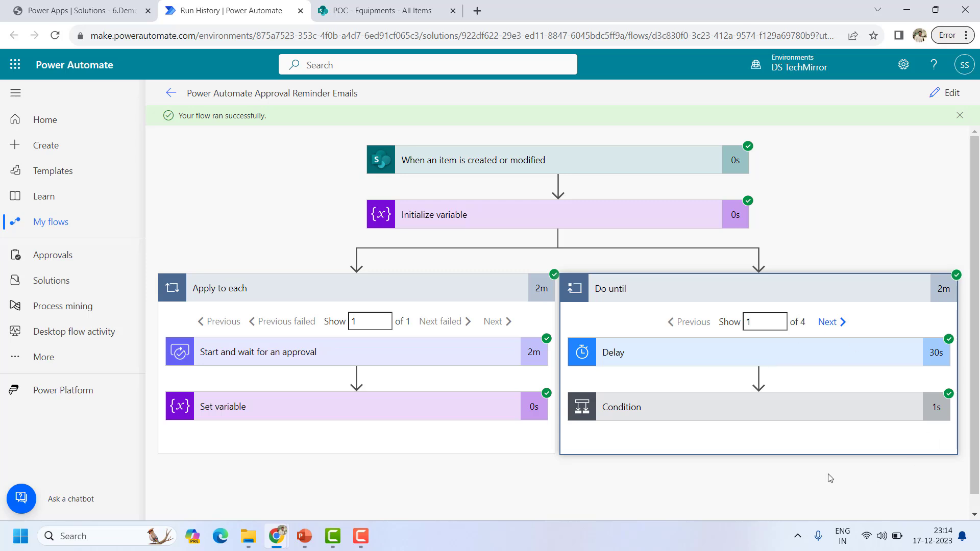
- Expand the Condition and Delay in the first Do until iteration to examine the expression result and delay inputs
{"action": "left_click", "coordinate": [720, 408]}
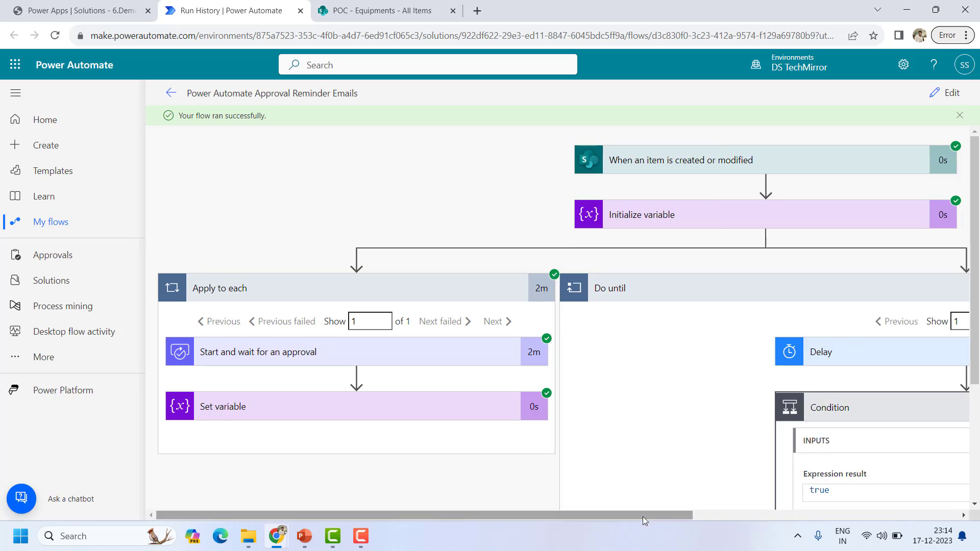
{"action": "left_click_drag", "start_coordinate": [642, 516], "coordinate": [895, 516]}
{"action": "scroll", "coordinate": [857, 389], "scroll_direction": "down", "scroll_amount": 2}
{"action": "scroll", "coordinate": [857, 389], "scroll_direction": "down", "scroll_amount": 2}
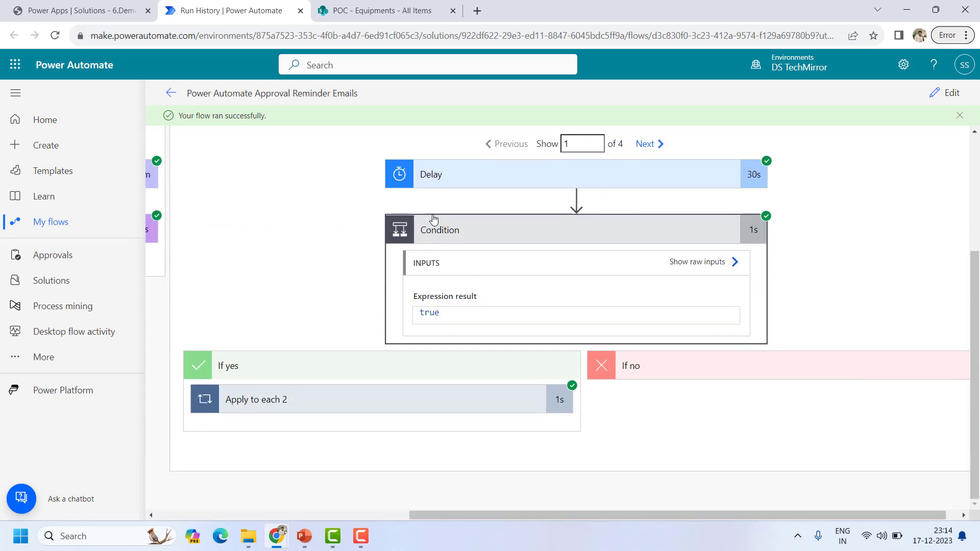
{"action": "left_click", "coordinate": [475, 177]}
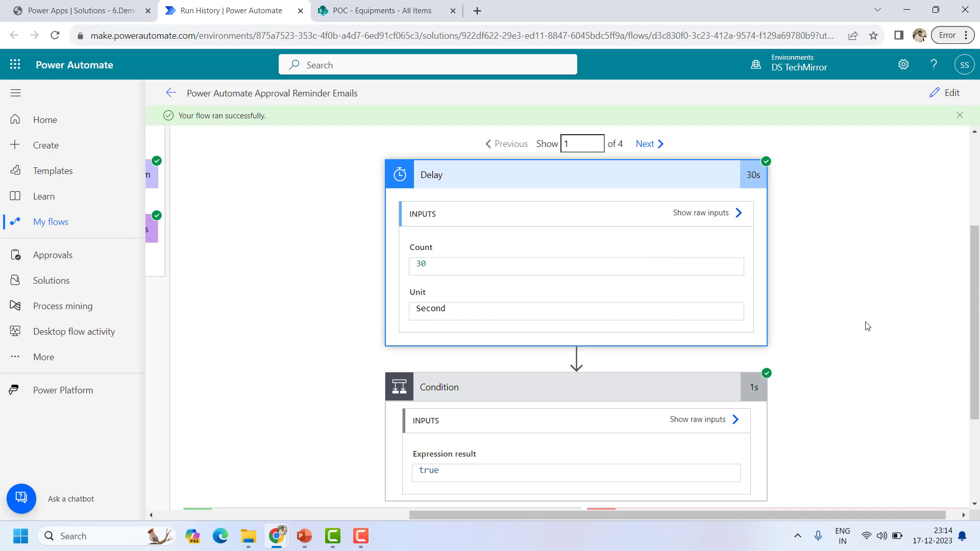
{"action": "scroll", "coordinate": [866, 325], "scroll_direction": "up", "scroll_amount": 2}
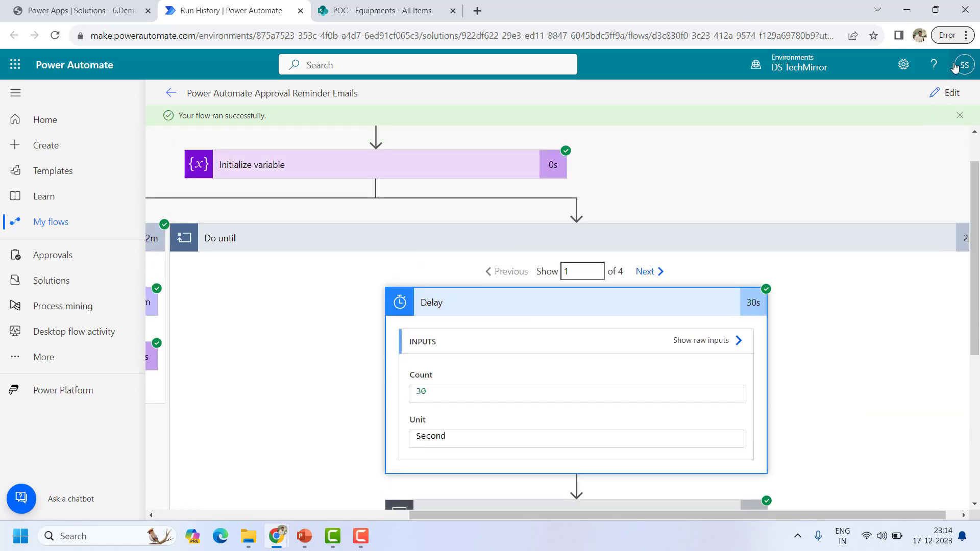
- Reduce the browser page zoom by three levels to show the Do until iteration together with its Condition branches
{"action": "left_click", "coordinate": [967, 36]}
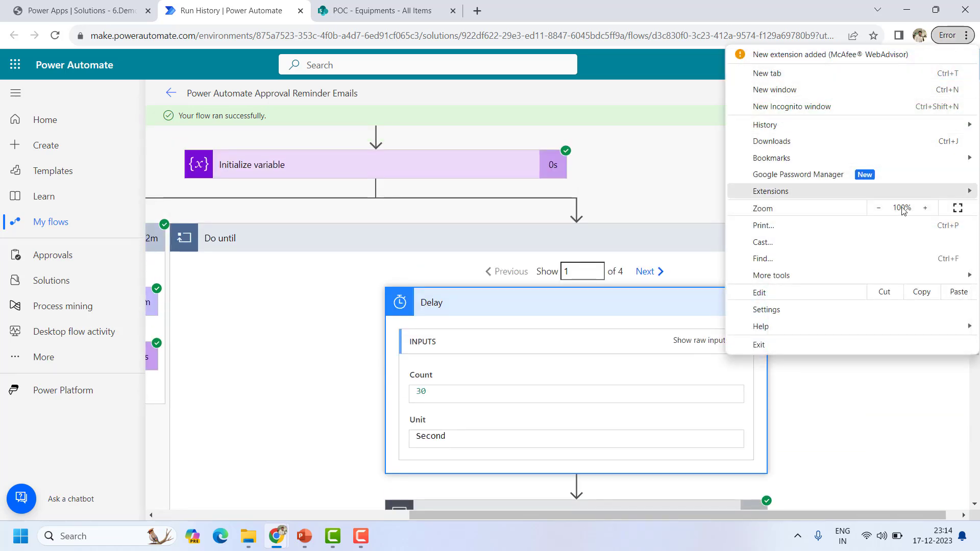
{"action": "left_click", "coordinate": [884, 211]}
{"action": "left_click", "coordinate": [884, 210]}
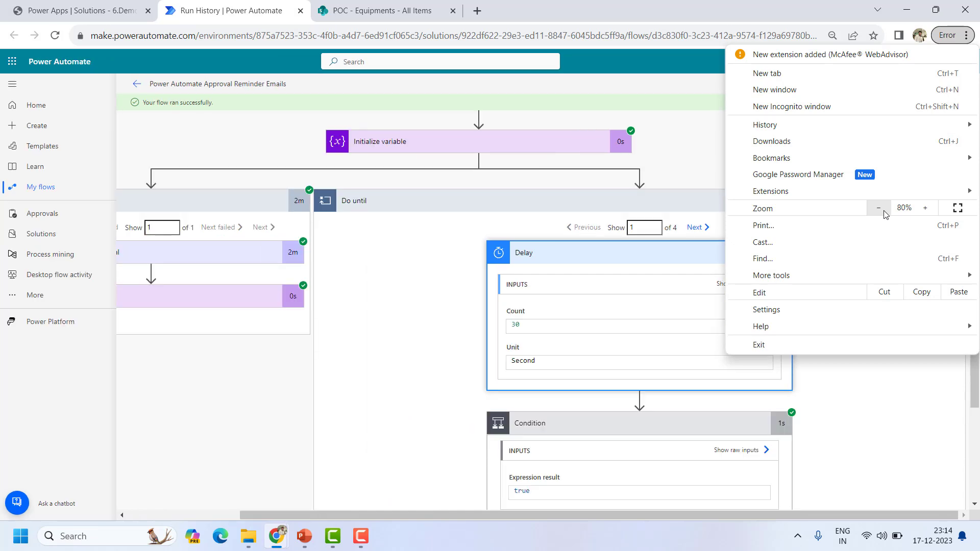
{"action": "left_click", "coordinate": [884, 210]}
{"action": "left_click", "coordinate": [408, 337]}
{"action": "scroll", "coordinate": [494, 266], "scroll_direction": "down", "scroll_amount": 1}
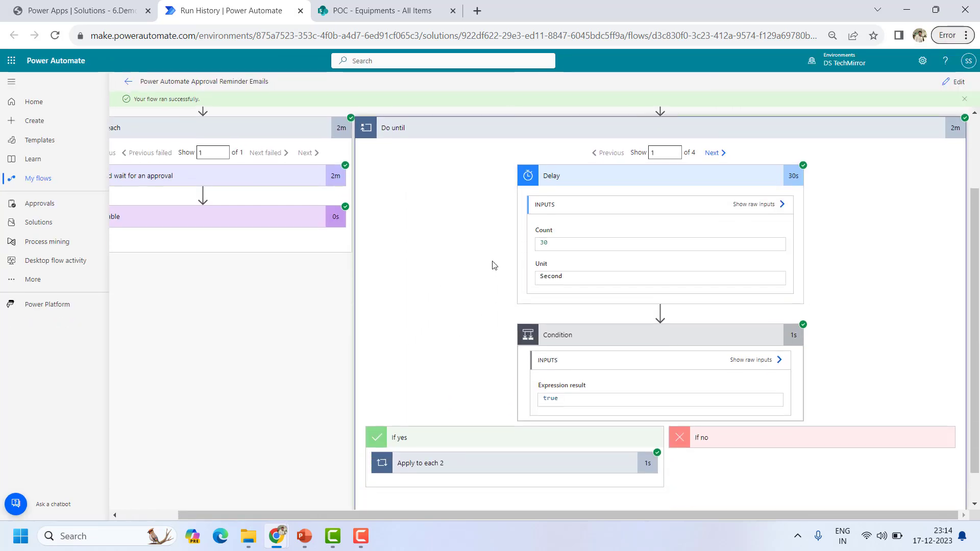
- Open the flow for editing and review the Do until settings and If yes branch, briefly checking the SharePoint Equipments list
{"action": "left_click", "coordinate": [953, 83]}
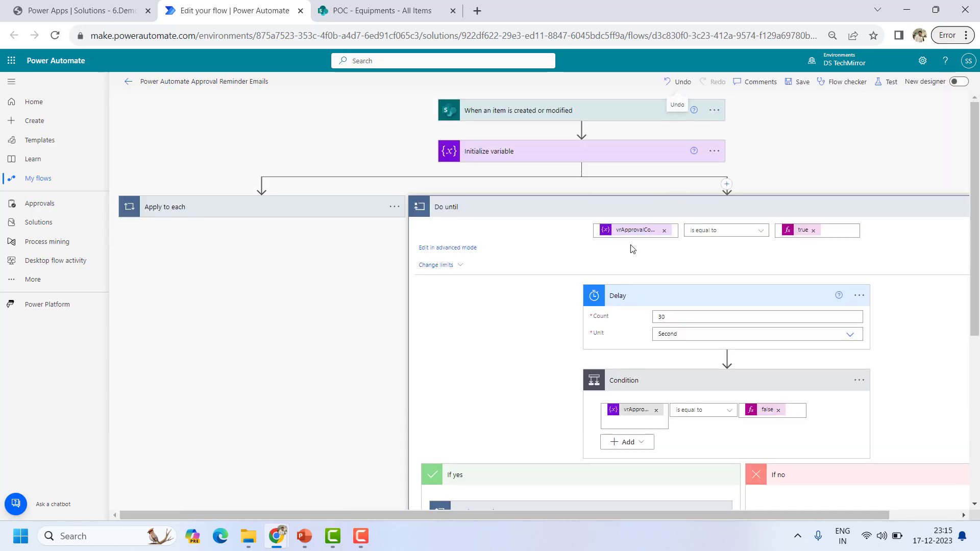
{"action": "scroll", "coordinate": [633, 249], "scroll_direction": "down", "scroll_amount": 1}
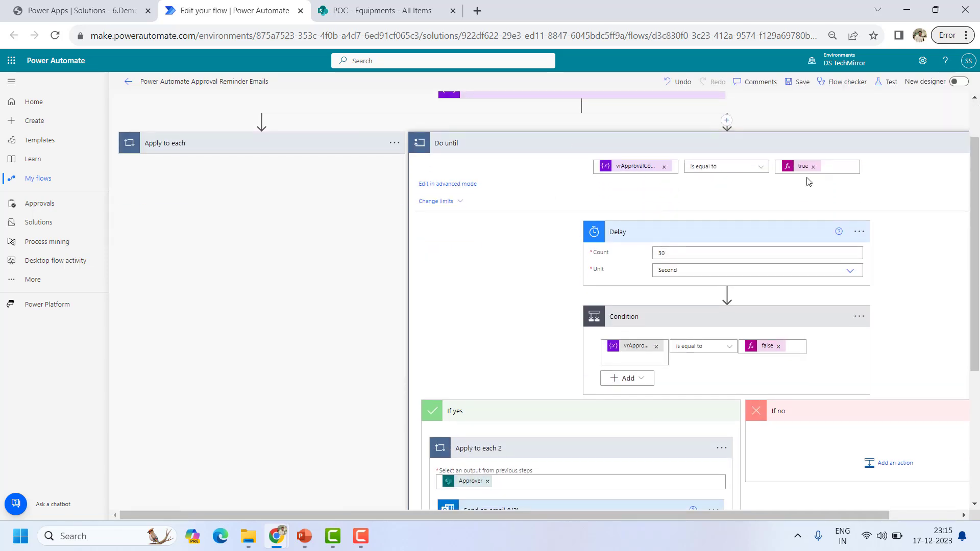
{"action": "scroll", "coordinate": [686, 250], "scroll_direction": "down", "scroll_amount": 1}
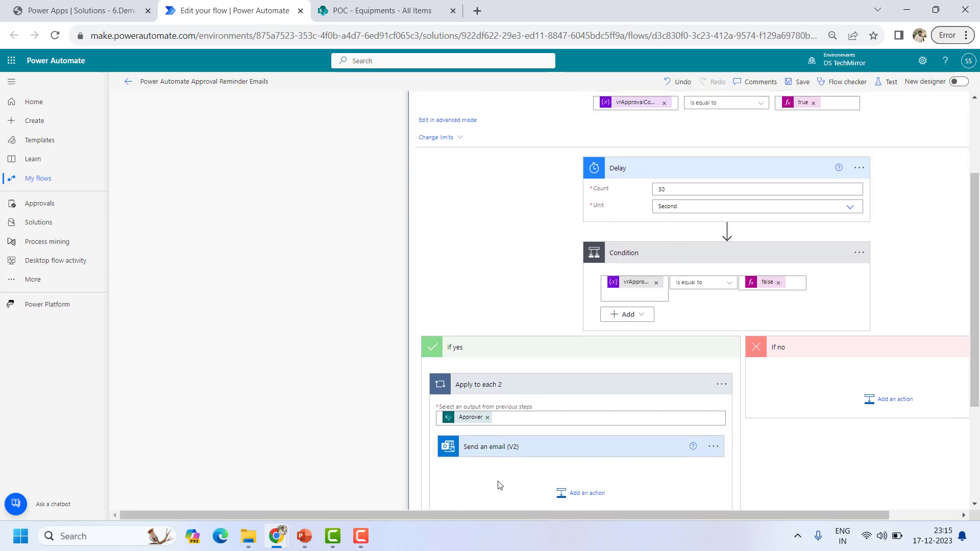
{"action": "left_click", "coordinate": [349, 7]}
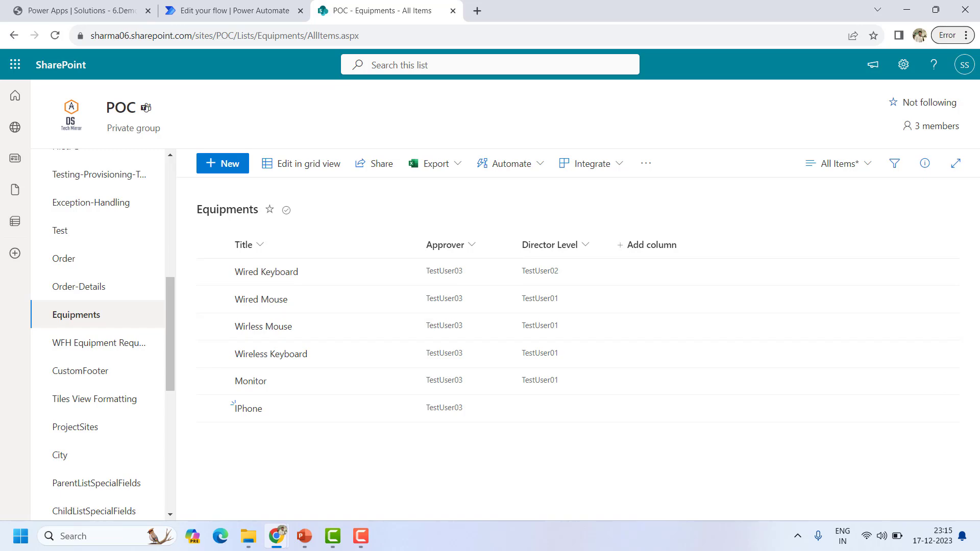
{"action": "left_click", "coordinate": [239, 7]}
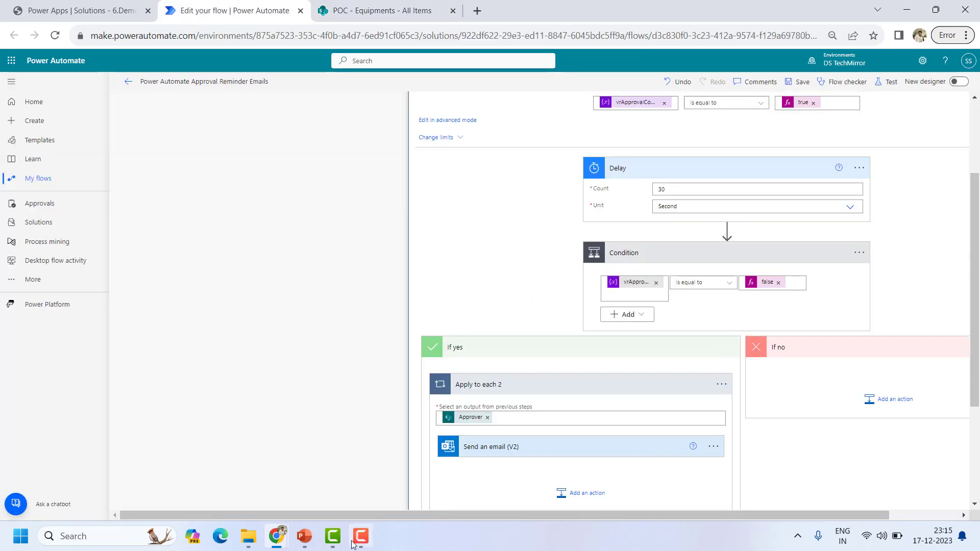